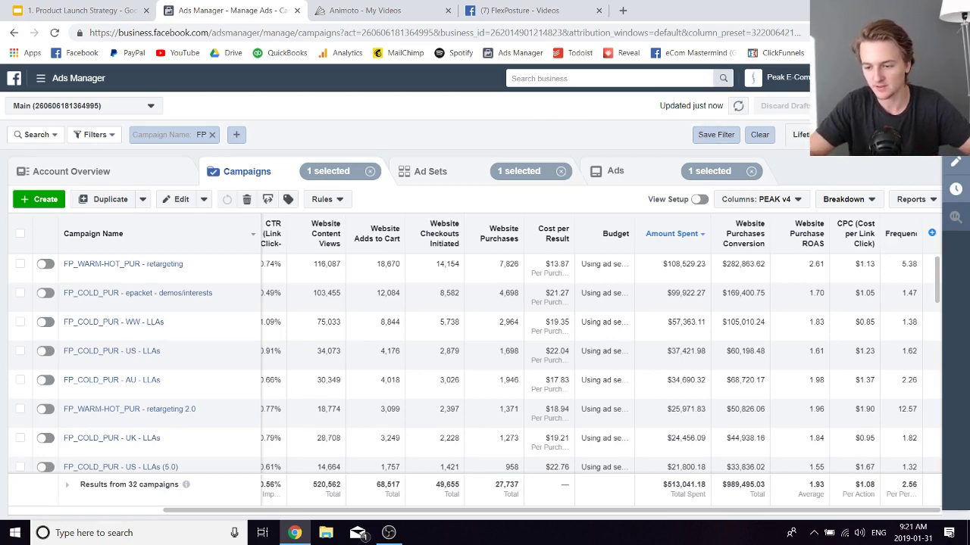
Highlight the total website purchases conversion value in the lifetime campaign results
{"action": "left_click", "coordinate": [801, 135]}
{"action": "left_click", "coordinate": [793, 135]}
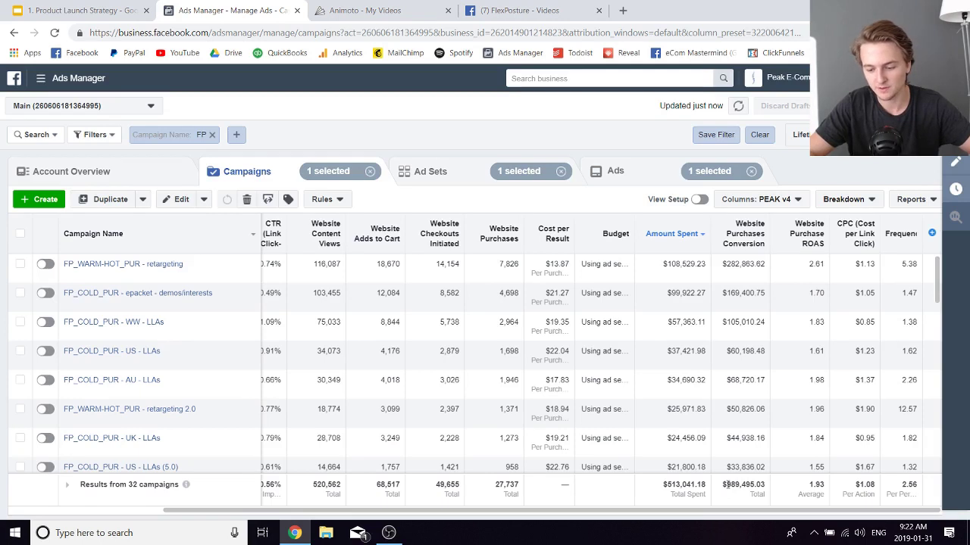
{"action": "left_click_drag", "start_coordinate": [728, 486], "coordinate": [763, 484]}
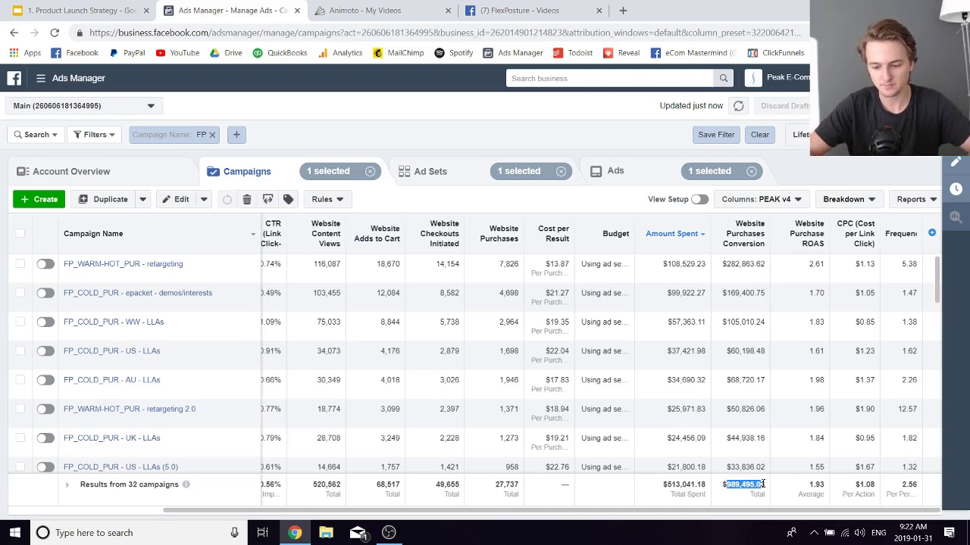
{"action": "left_click", "coordinate": [506, 305]}
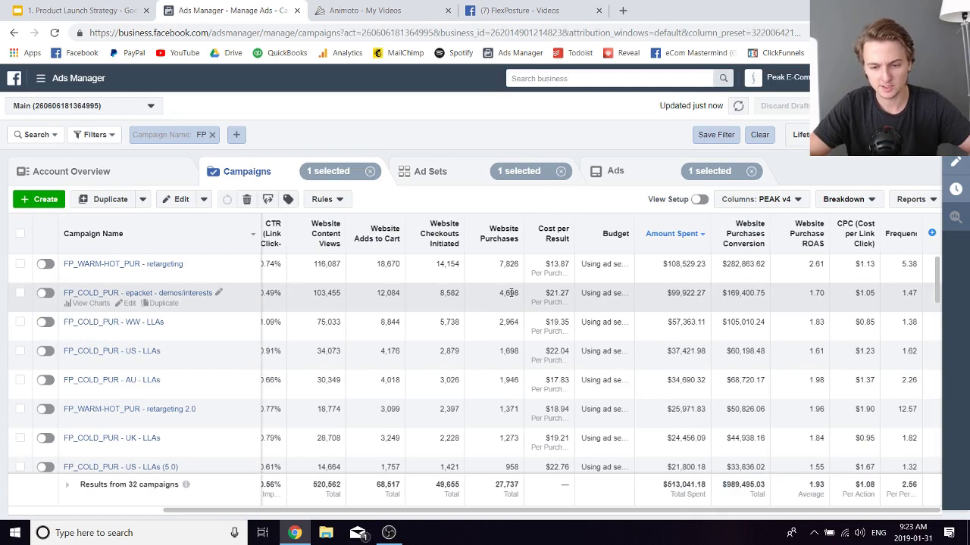
Check the FP campaign name filter and look through the whole list of filtered campaigns
{"action": "left_click", "coordinate": [168, 142]}
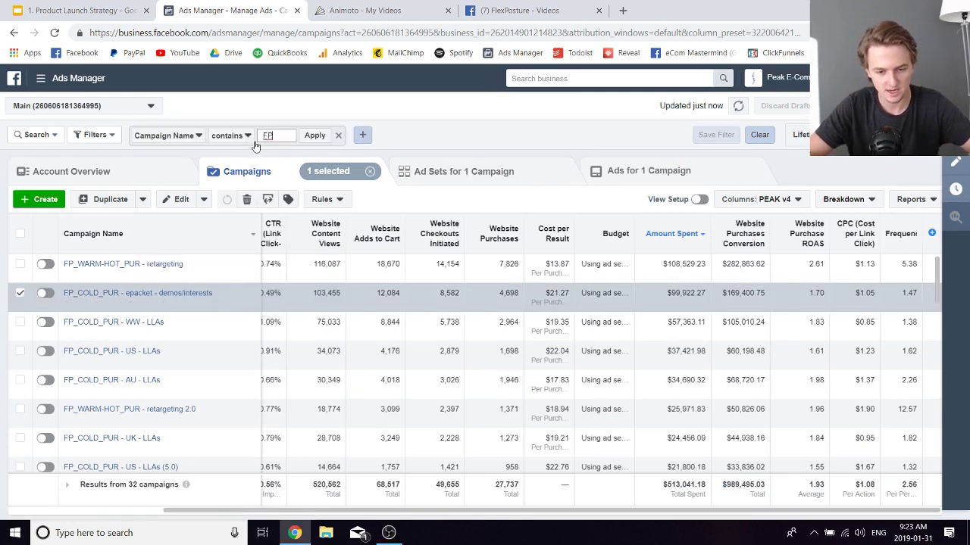
{"action": "left_click", "coordinate": [260, 114]}
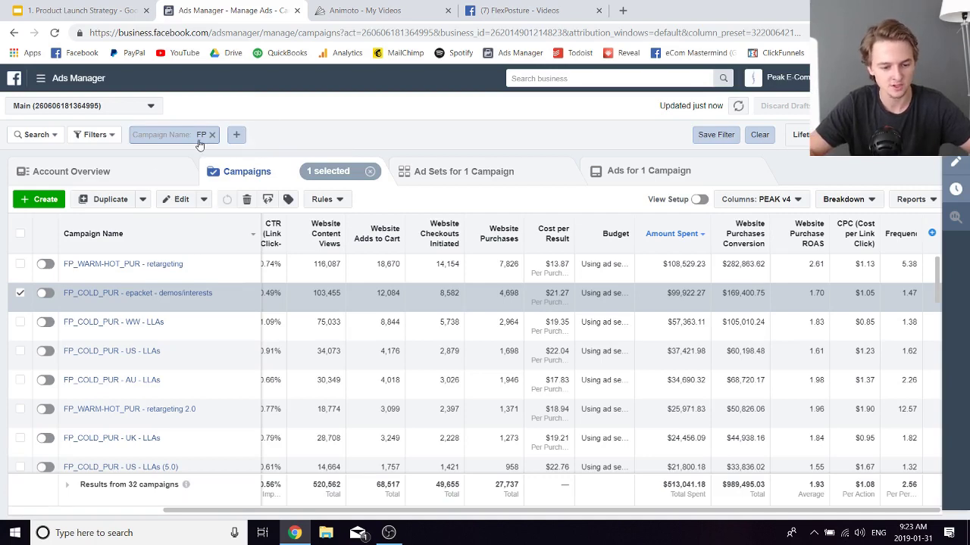
{"action": "scroll", "coordinate": [74, 265], "scroll_direction": "down", "scroll_amount": 1}
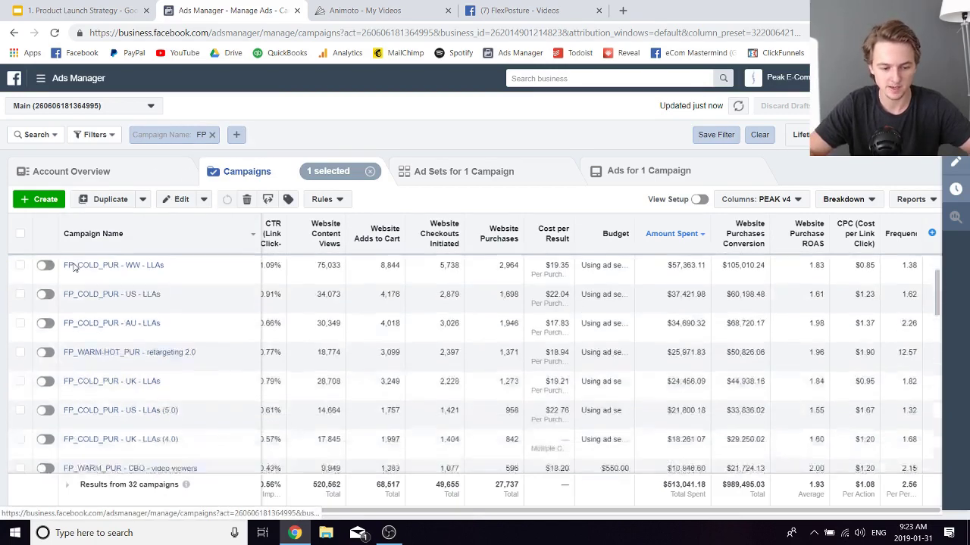
{"action": "scroll", "coordinate": [75, 265], "scroll_direction": "down", "scroll_amount": 6}
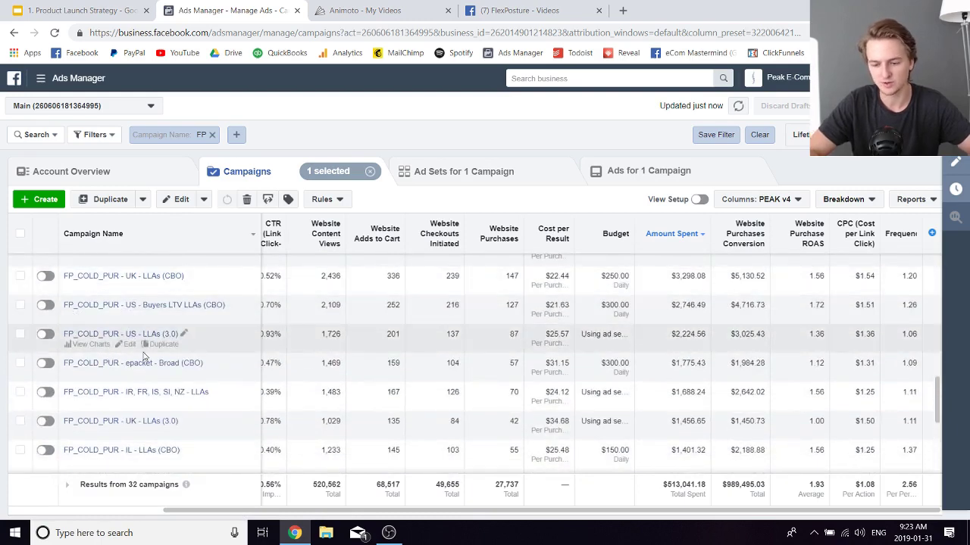
{"action": "scroll", "coordinate": [144, 356], "scroll_direction": "down", "scroll_amount": 4}
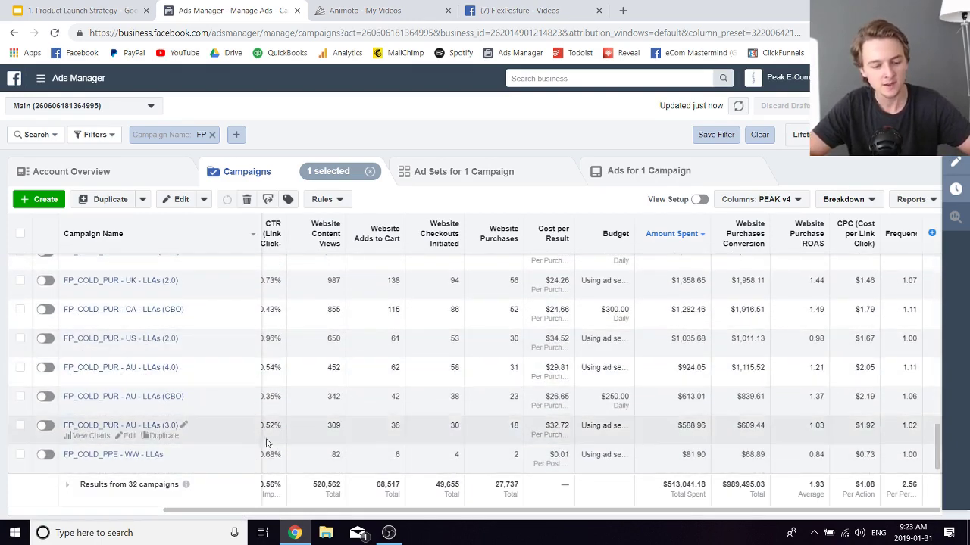
{"action": "scroll", "coordinate": [292, 374], "scroll_direction": "up", "scroll_amount": 5}
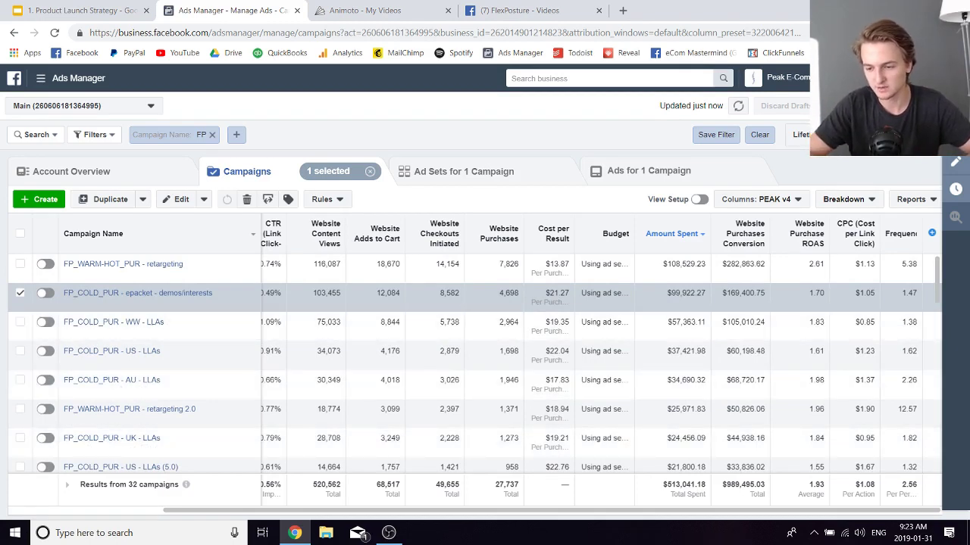
Restrict the campaign results to July 20, 2018, and replace that day with another custom reporting period
{"action": "left_click", "coordinate": [799, 135]}
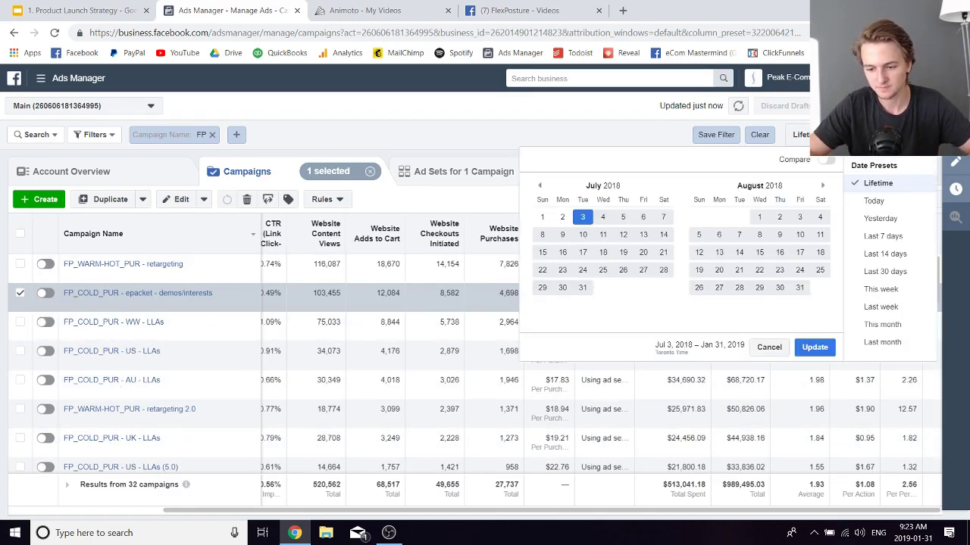
{"action": "left_click", "coordinate": [643, 258]}
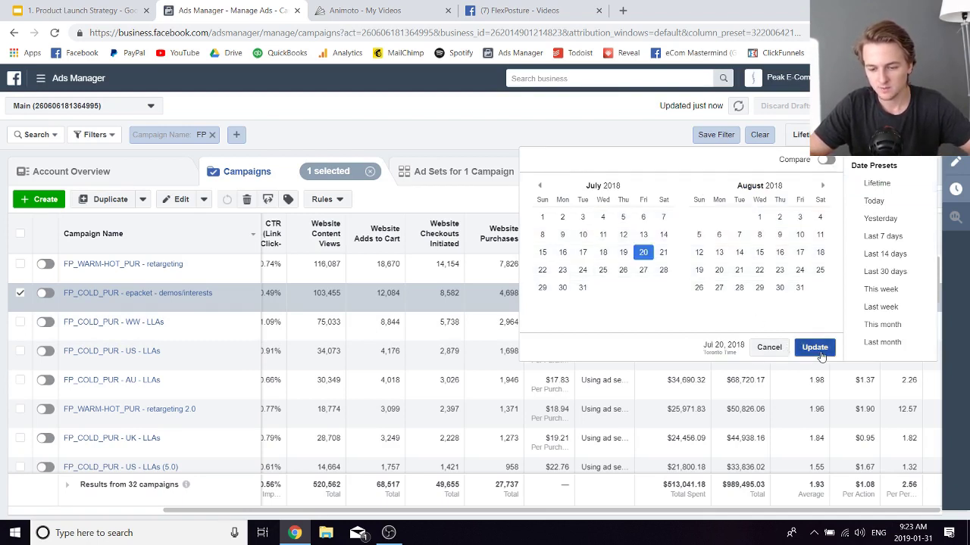
{"action": "left_click", "coordinate": [815, 347]}
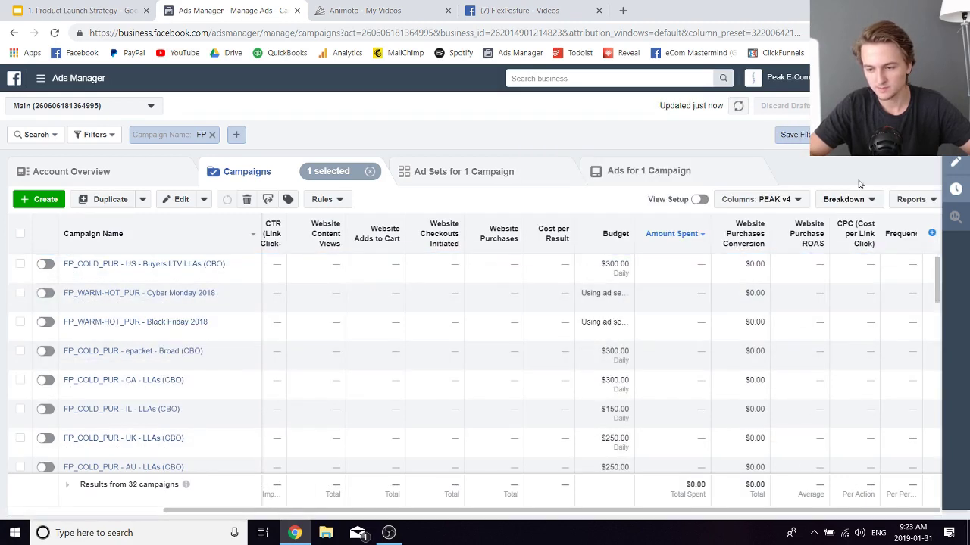
{"action": "left_click", "coordinate": [861, 184]}
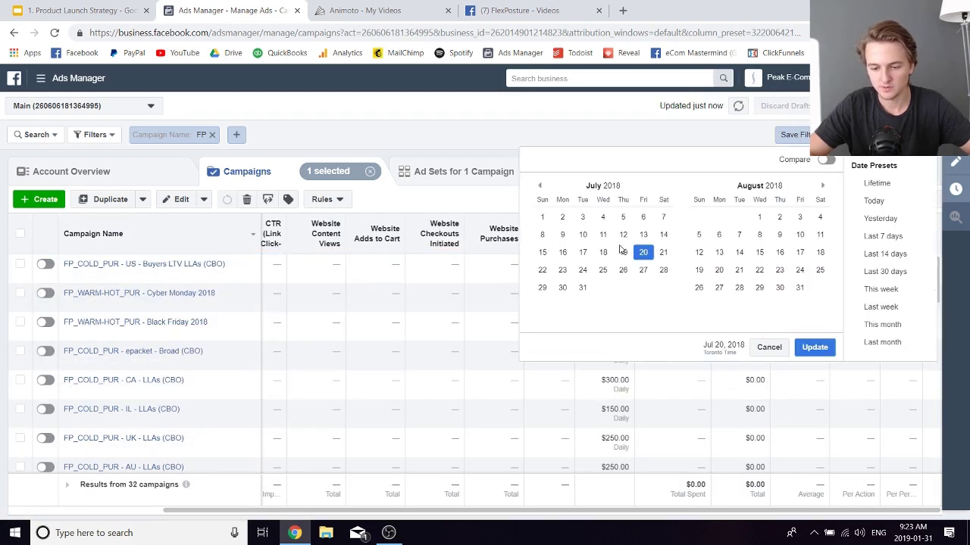
{"action": "left_click", "coordinate": [814, 347]}
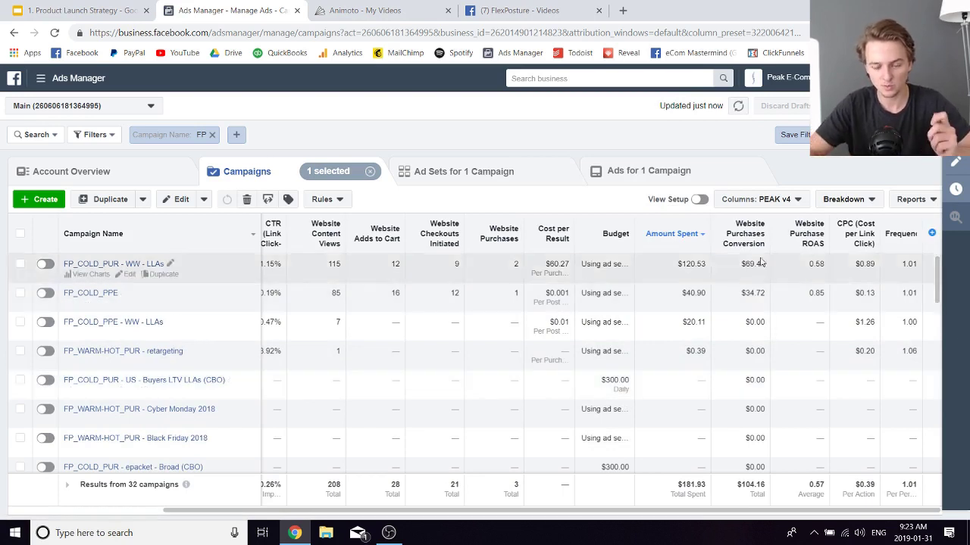
Switch to Animoto and play the first seconds of the FlexPosture back brace video
{"action": "left_click", "coordinate": [363, 9]}
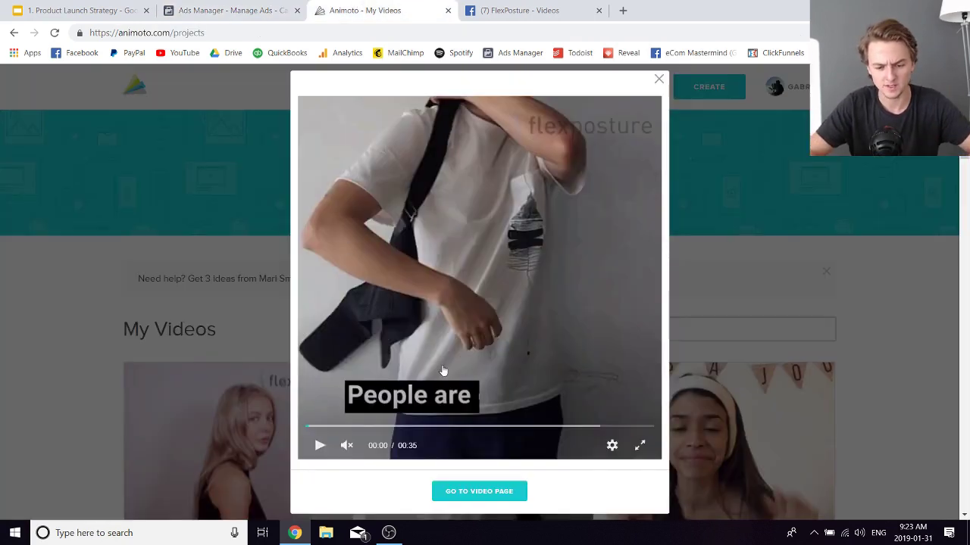
{"action": "left_click", "coordinate": [319, 446]}
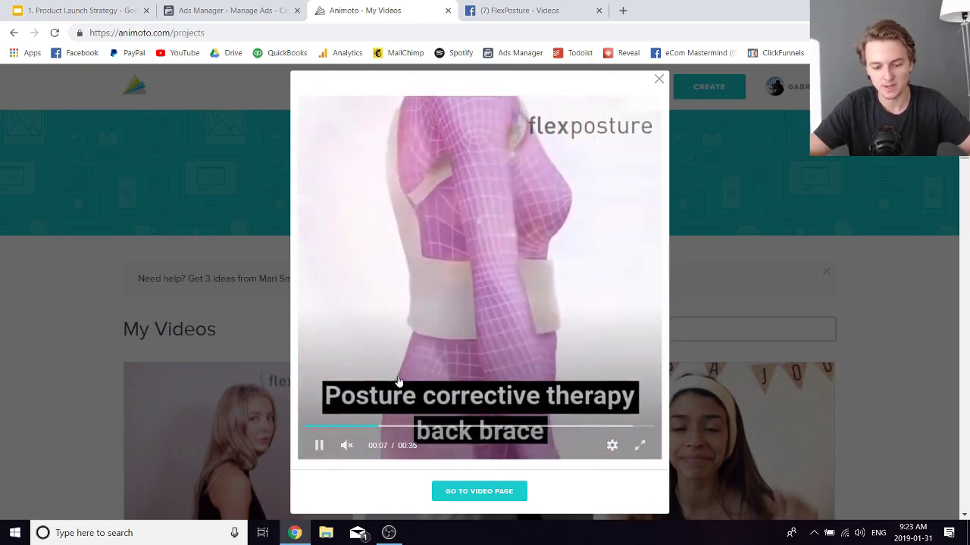
{"action": "left_click", "coordinate": [319, 446]}
Look through the oldest videos on the FlexPosture Facebook page, checking back on the Ads Manager campaign results in between
{"action": "left_click", "coordinate": [523, 10]}
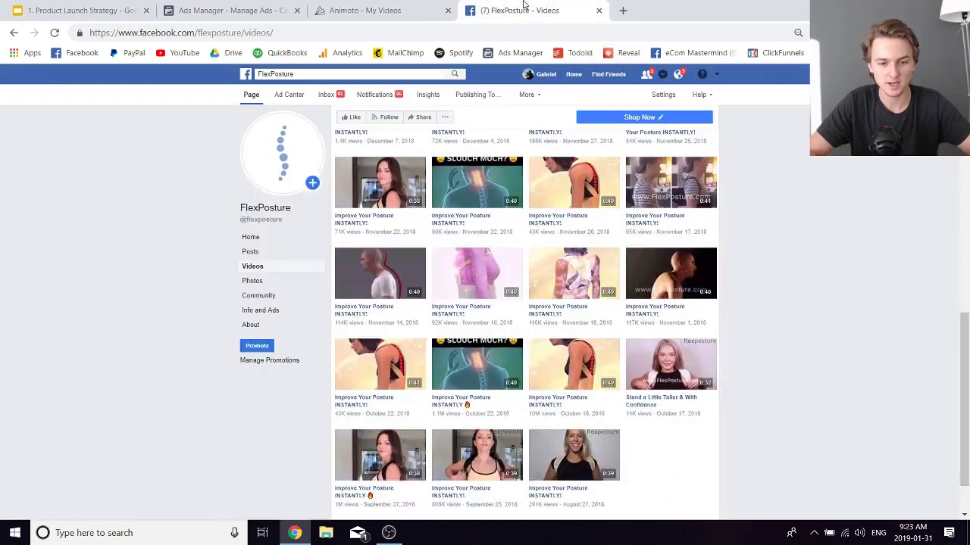
{"action": "left_click", "coordinate": [227, 11]}
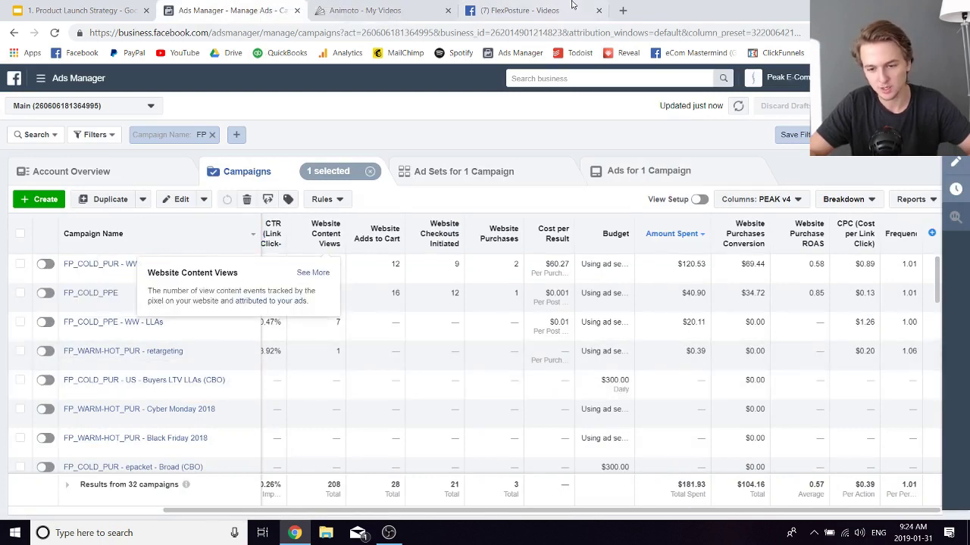
{"action": "left_click", "coordinate": [530, 11]}
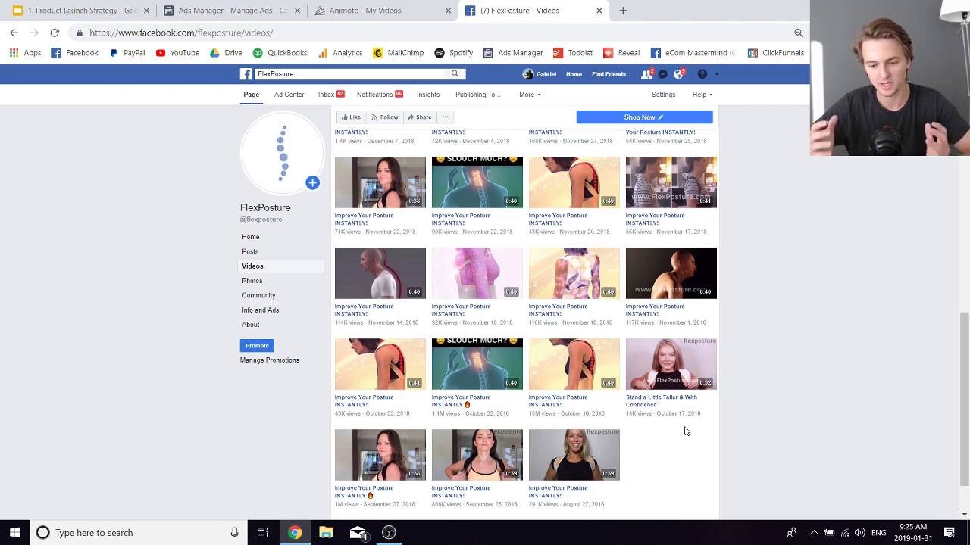
{"action": "scroll", "coordinate": [685, 431], "scroll_direction": "down", "scroll_amount": 1}
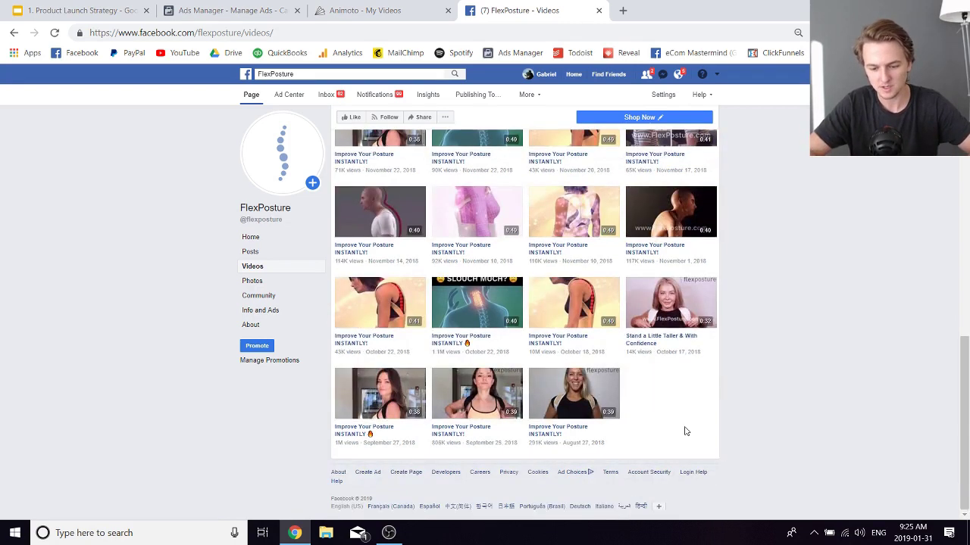
Compare the Animoto back brace video with the oldest videos on the FlexPosture Facebook page
{"action": "left_click", "coordinate": [404, 5]}
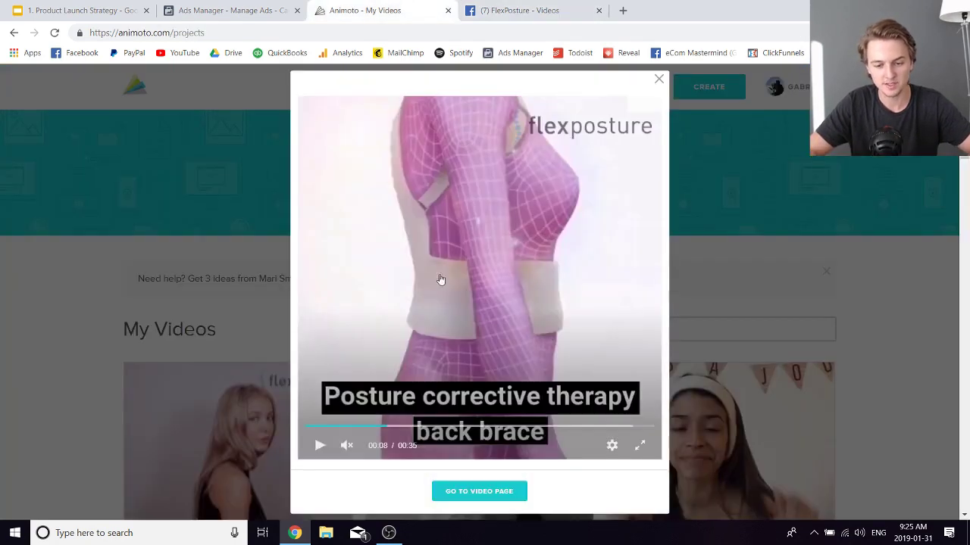
{"action": "left_click", "coordinate": [510, 7]}
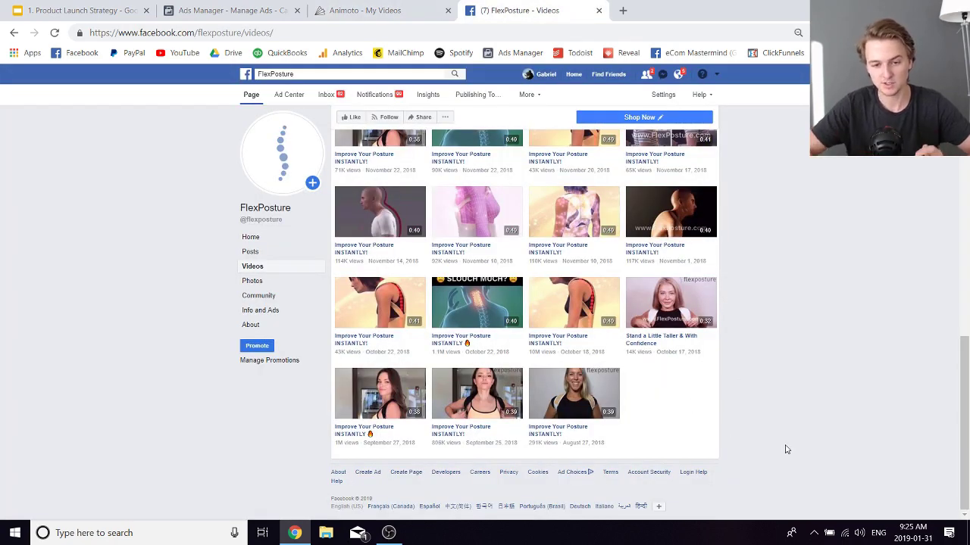
{"action": "left_click", "coordinate": [354, 6]}
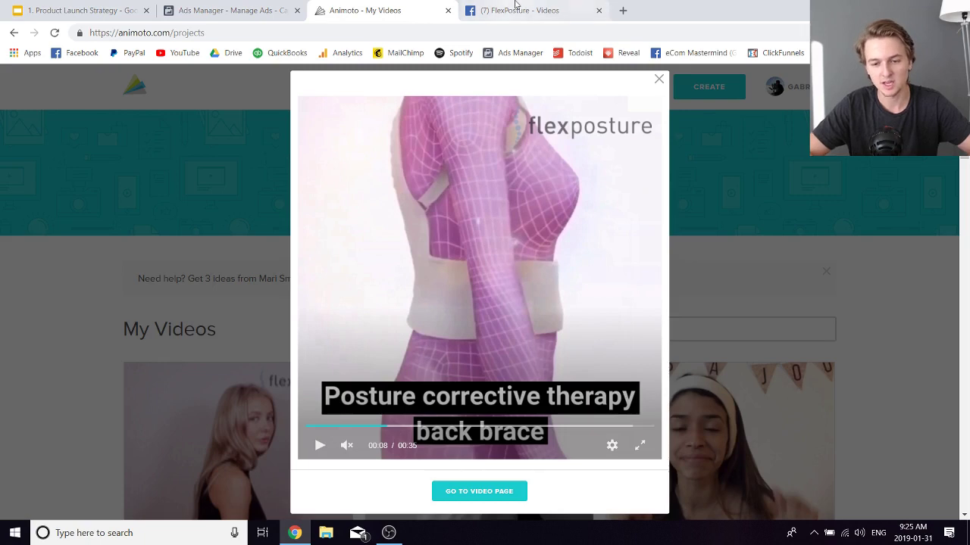
{"action": "left_click", "coordinate": [515, 8]}
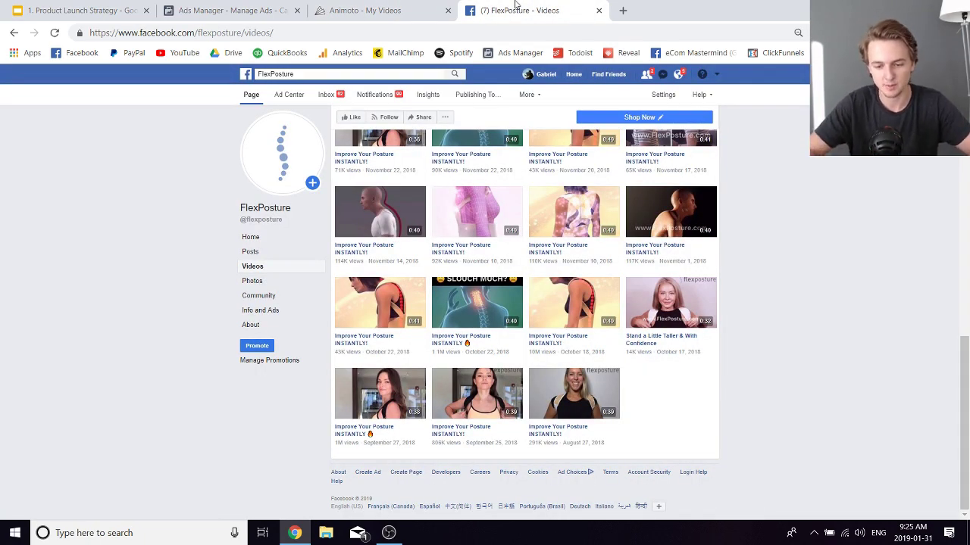
Play the opening seconds of FlexPosture's October 18, 2018 video and return to the page's video list
{"action": "left_click", "coordinate": [447, 303]}
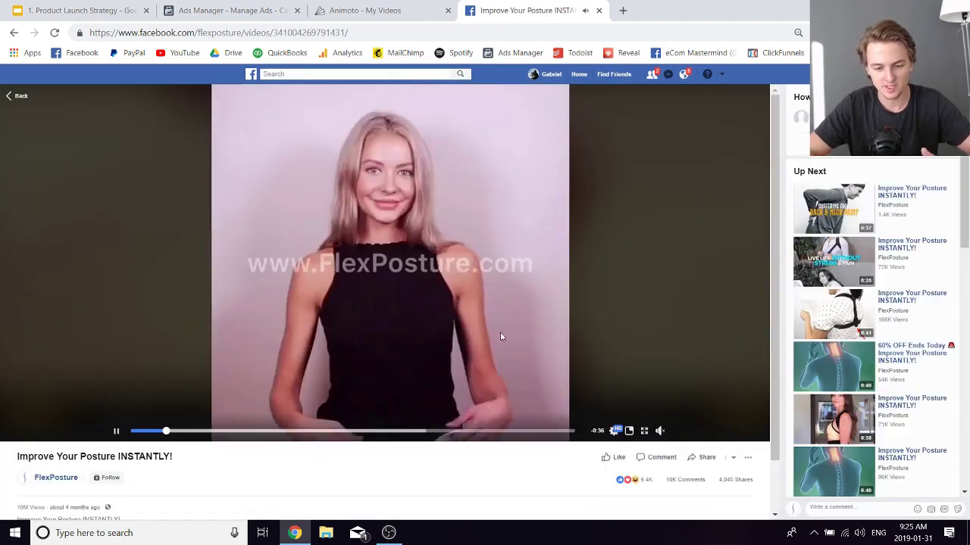
{"action": "left_click", "coordinate": [281, 182]}
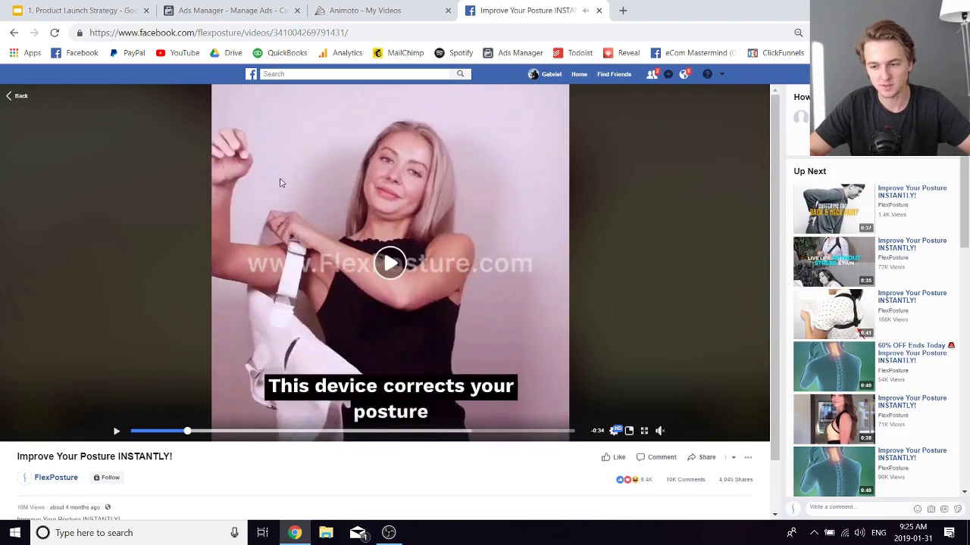
{"action": "left_click", "coordinate": [18, 96]}
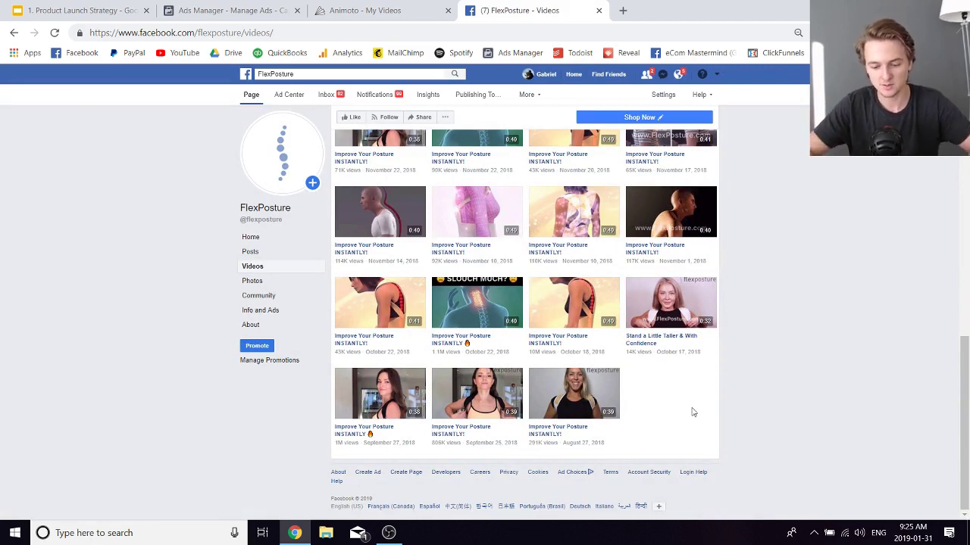
Revisit the Animoto video, reopen FlexPosture's October 18, 2018 video to read its post text, and return to the video list
{"action": "left_click", "coordinate": [365, 10]}
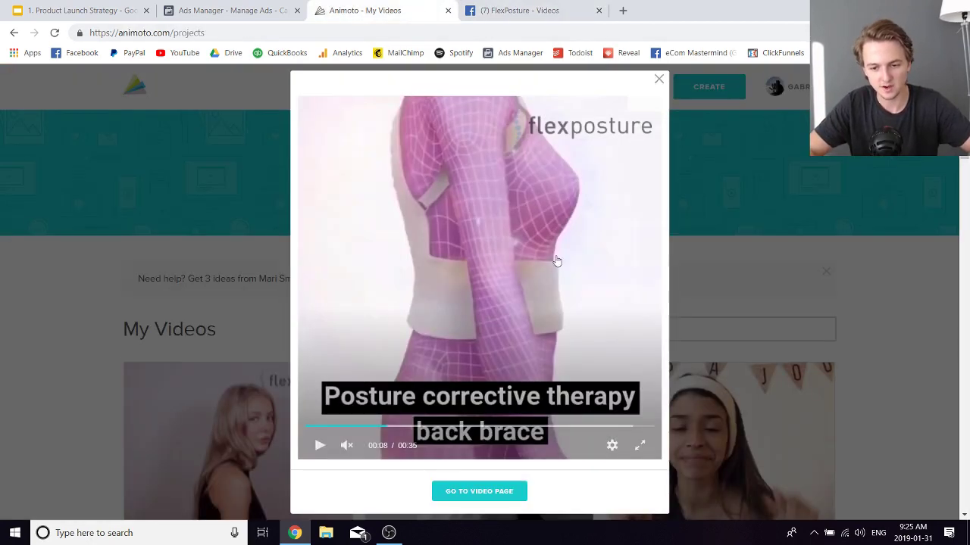
{"action": "left_click", "coordinate": [519, 10]}
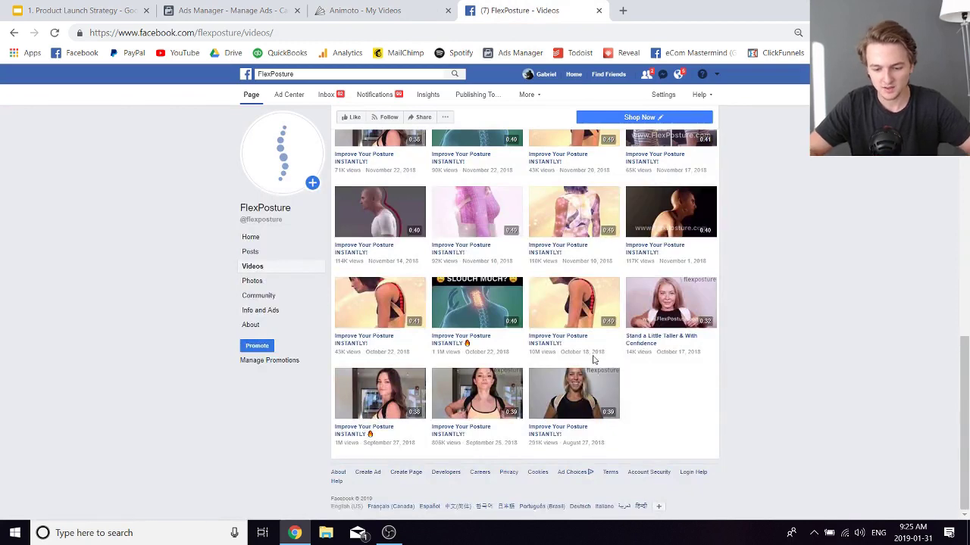
{"action": "left_click", "coordinate": [544, 341]}
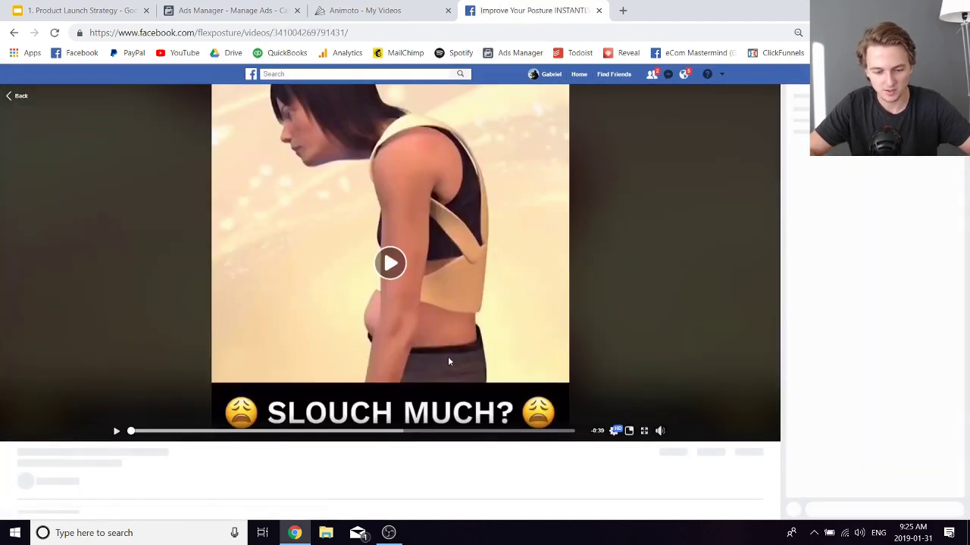
{"action": "scroll", "coordinate": [360, 447], "scroll_direction": "down", "scroll_amount": 1}
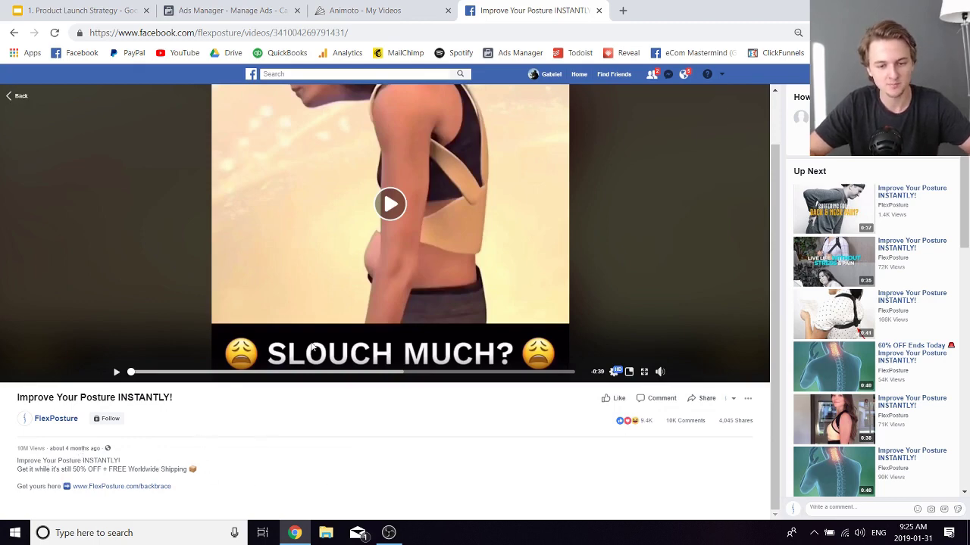
{"action": "left_click", "coordinate": [17, 95]}
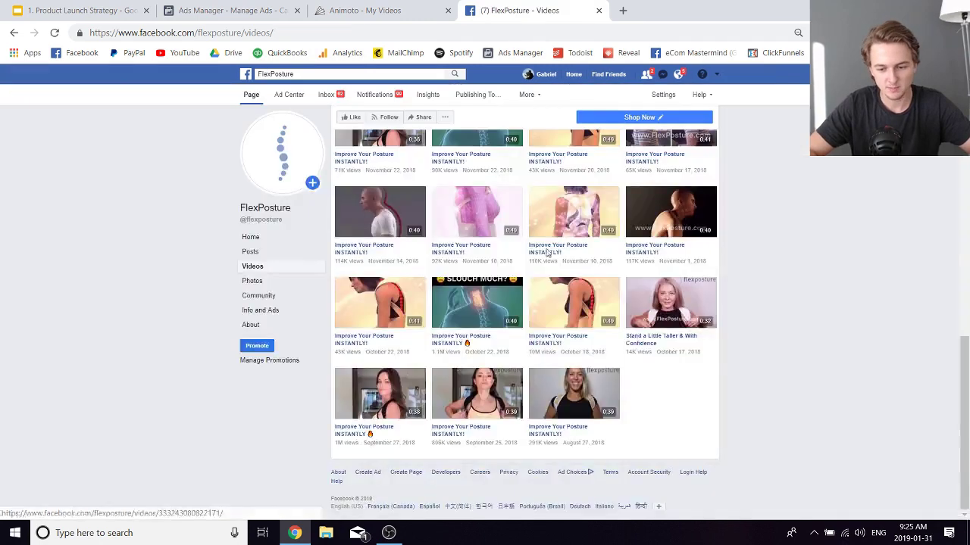
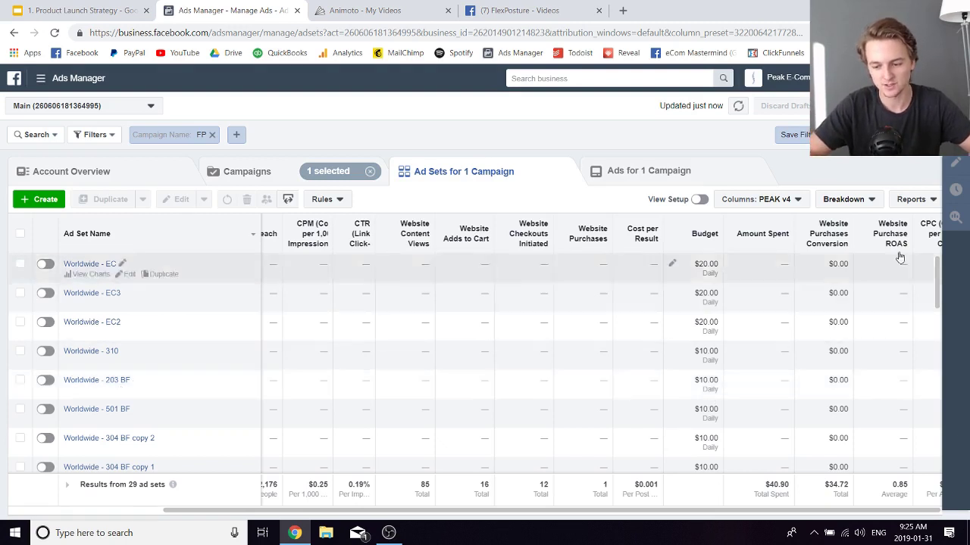
Sort the Ads Manager ad sets by amount spent and open the ads of "Worldwide (excluding US, CA, UK, AU) - Vid #1"
{"action": "left_click", "coordinate": [762, 235]}
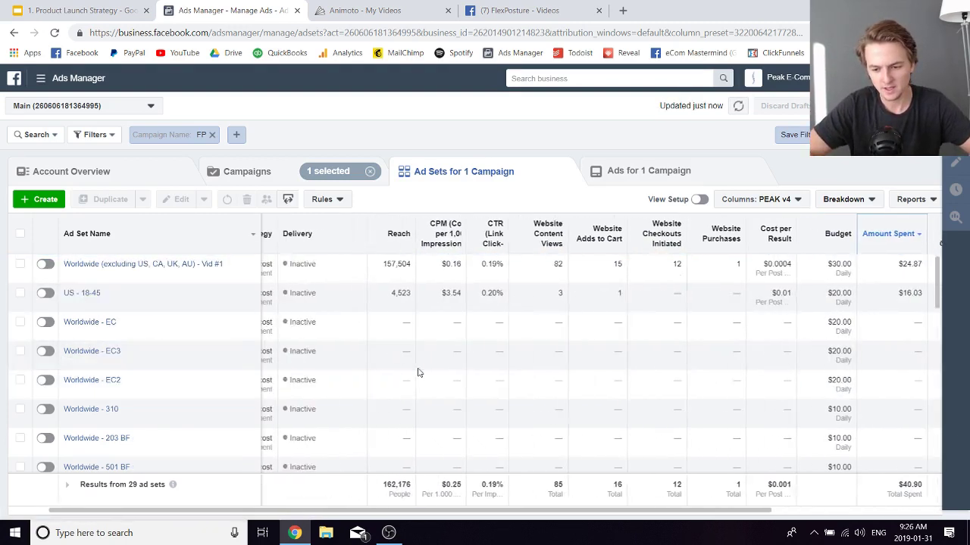
{"action": "left_click", "coordinate": [223, 265]}
{"action": "left_click", "coordinate": [224, 265]}
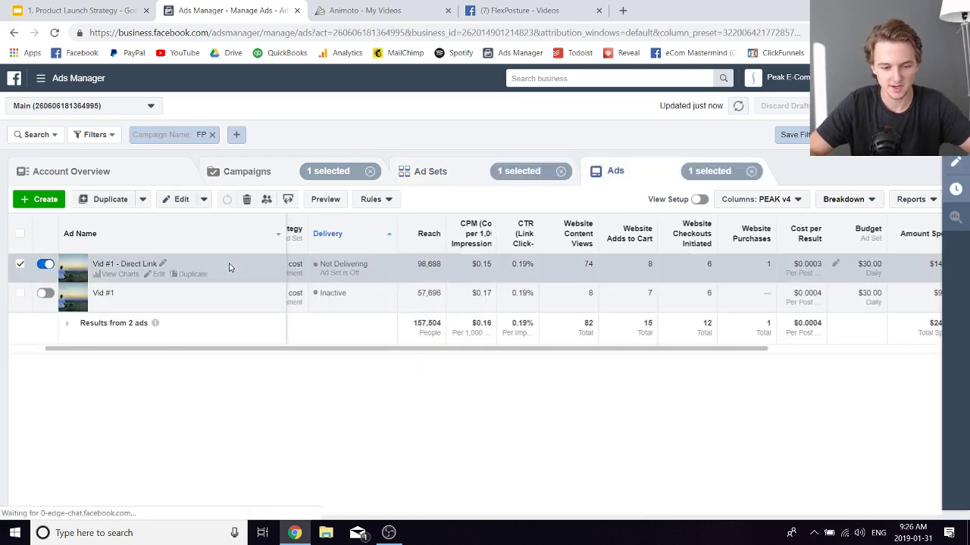
Preview the "Vid #1 - Direct Link" ad, and return to the ad sets list sorted by amount spent
{"action": "left_click", "coordinate": [325, 200]}
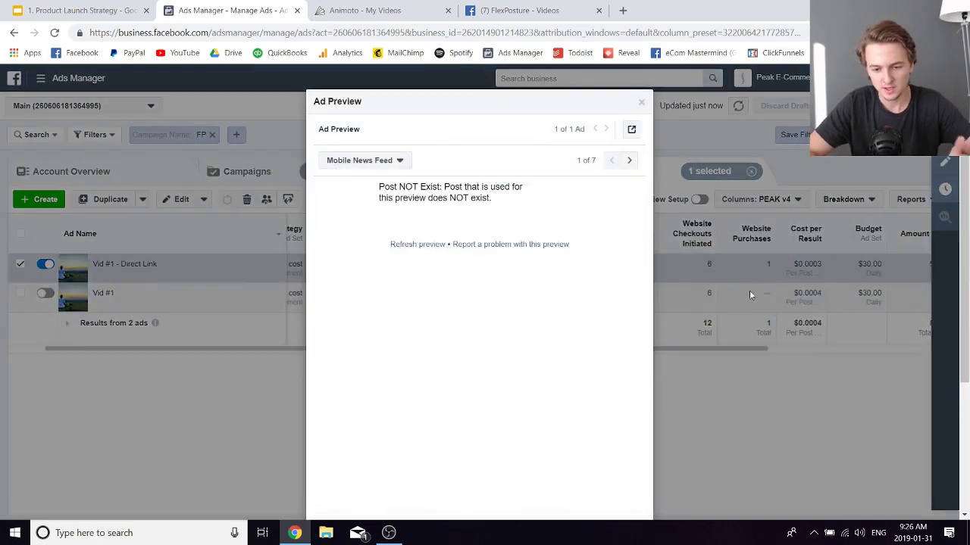
{"action": "left_click", "coordinate": [750, 290]}
{"action": "left_click", "coordinate": [459, 179]}
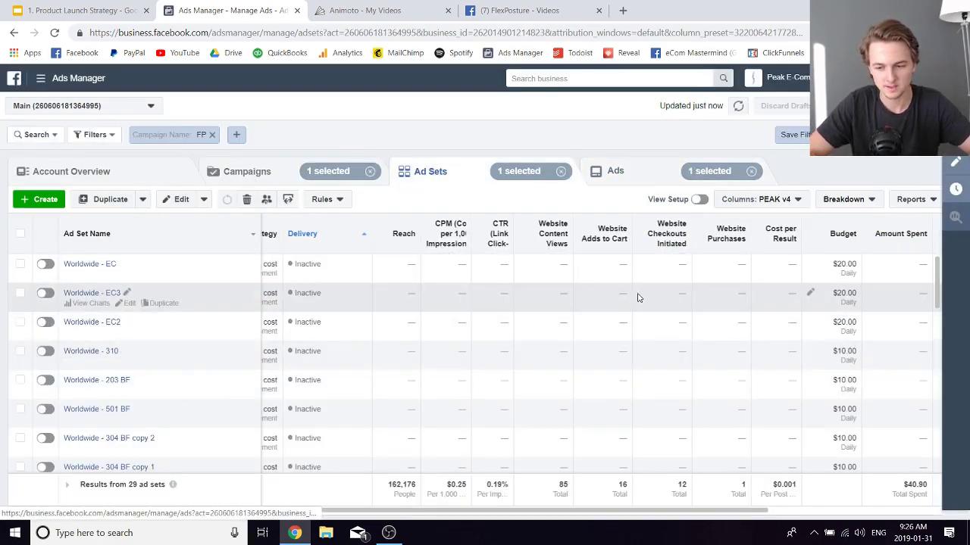
{"action": "left_click", "coordinate": [878, 235]}
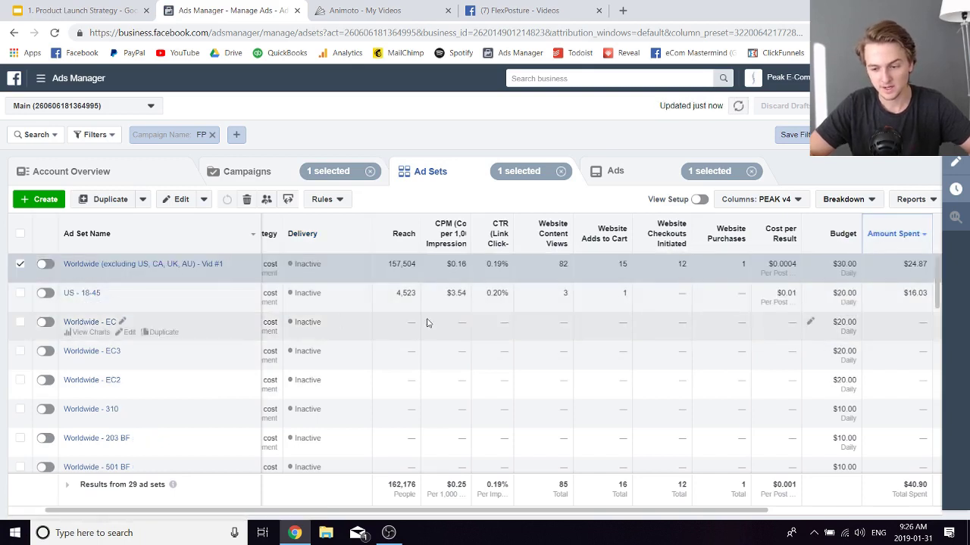
{"action": "scroll", "coordinate": [427, 323], "scroll_direction": "right", "scroll_amount": 3}
{"action": "scroll", "coordinate": [254, 319], "scroll_direction": "left", "scroll_amount": 2}
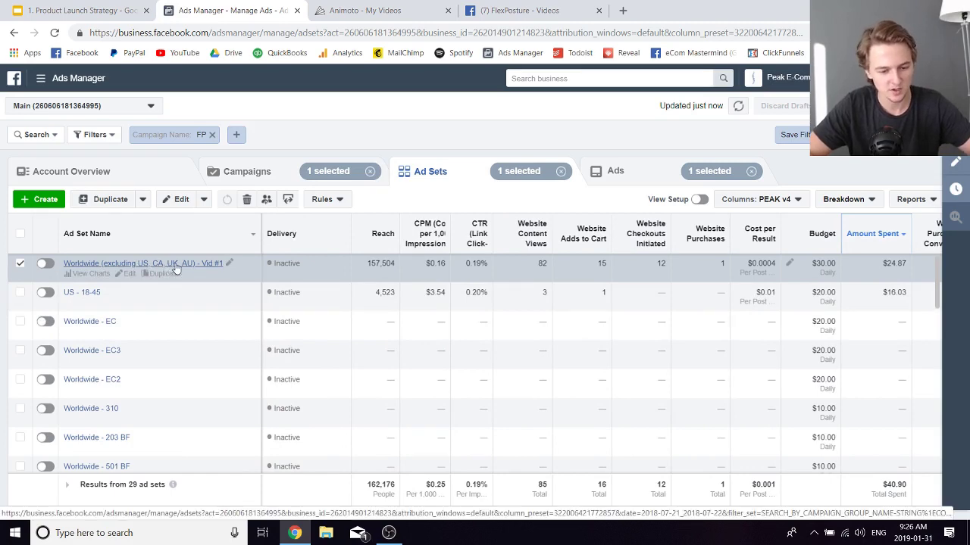
Review the budget, locations, age, languages, detailed targeting and placements of the "Worldwide (excluding US, CA, UK, AU) - Vid #1" ad set without changing them
{"action": "left_click", "coordinate": [128, 276]}
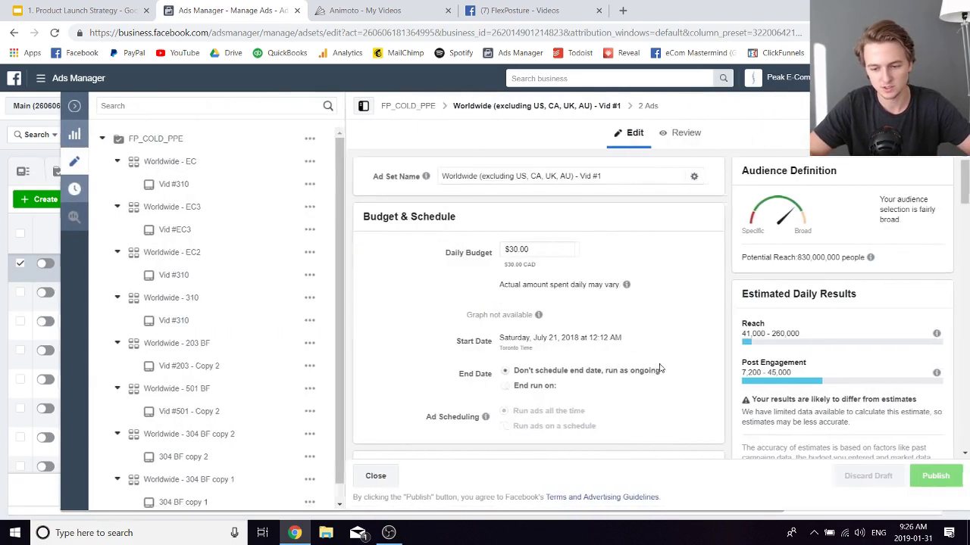
{"action": "scroll", "coordinate": [657, 369], "scroll_direction": "down", "scroll_amount": 5}
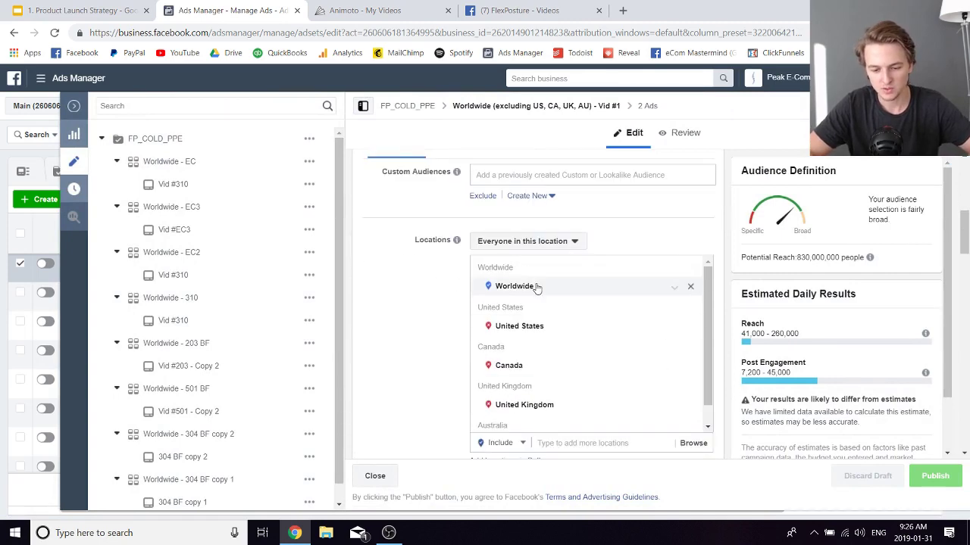
{"action": "scroll", "coordinate": [544, 354], "scroll_direction": "down", "scroll_amount": 1}
{"action": "scroll", "coordinate": [438, 326], "scroll_direction": "down", "scroll_amount": 3}
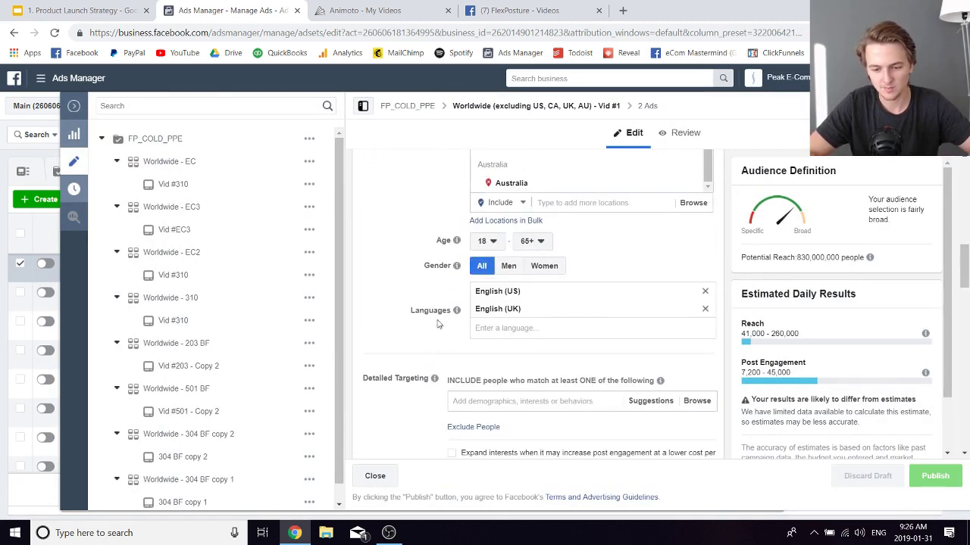
{"action": "scroll", "coordinate": [564, 246], "scroll_direction": "down", "scroll_amount": 3}
{"action": "scroll", "coordinate": [545, 223], "scroll_direction": "up", "scroll_amount": 1}
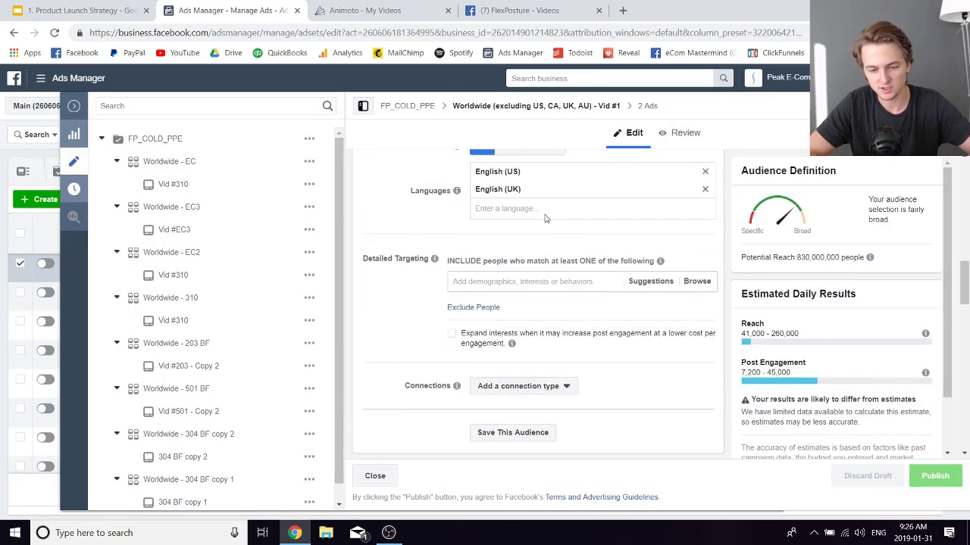
{"action": "scroll", "coordinate": [558, 282], "scroll_direction": "down", "scroll_amount": 2}
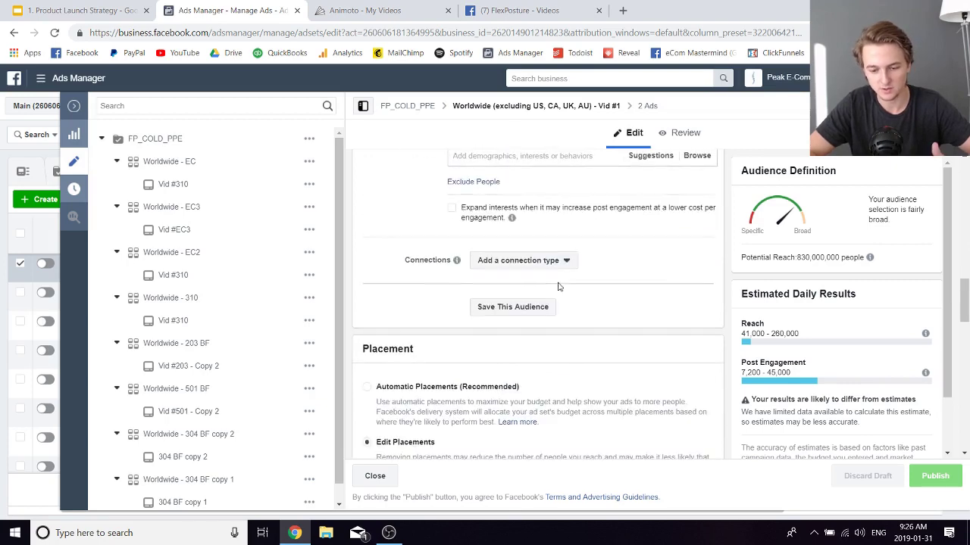
{"action": "scroll", "coordinate": [558, 287], "scroll_direction": "down", "scroll_amount": 3}
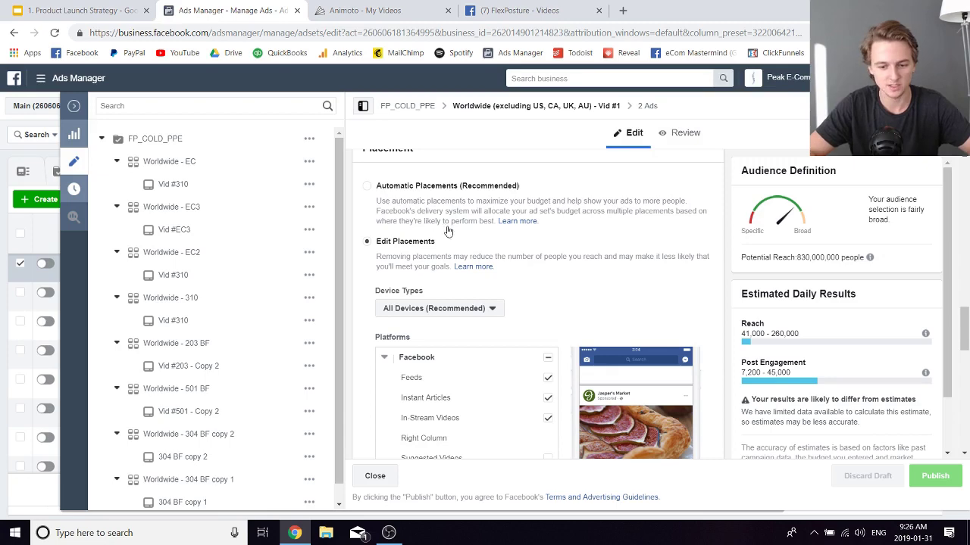
{"action": "scroll", "coordinate": [465, 283], "scroll_direction": "down", "scroll_amount": 1}
{"action": "scroll", "coordinate": [401, 182], "scroll_direction": "down", "scroll_amount": 8}
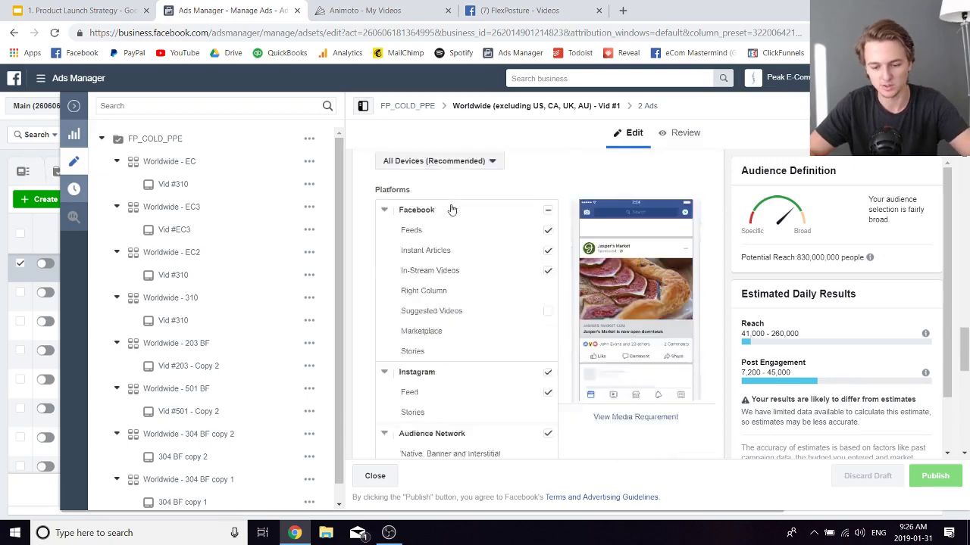
{"action": "left_click", "coordinate": [375, 475]}
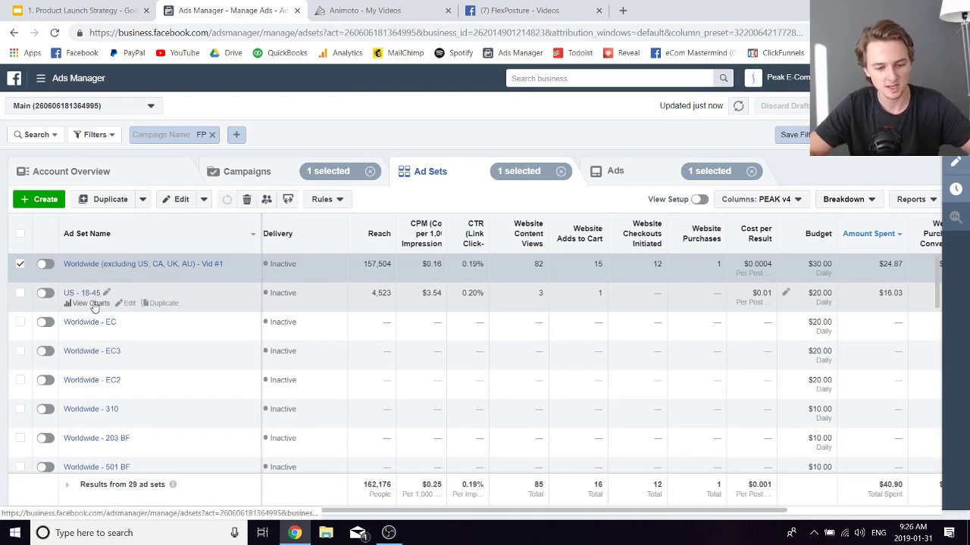
Review the audience targeting of the "US - 18-45" ad set and close its settings unchanged
{"action": "left_click", "coordinate": [128, 304]}
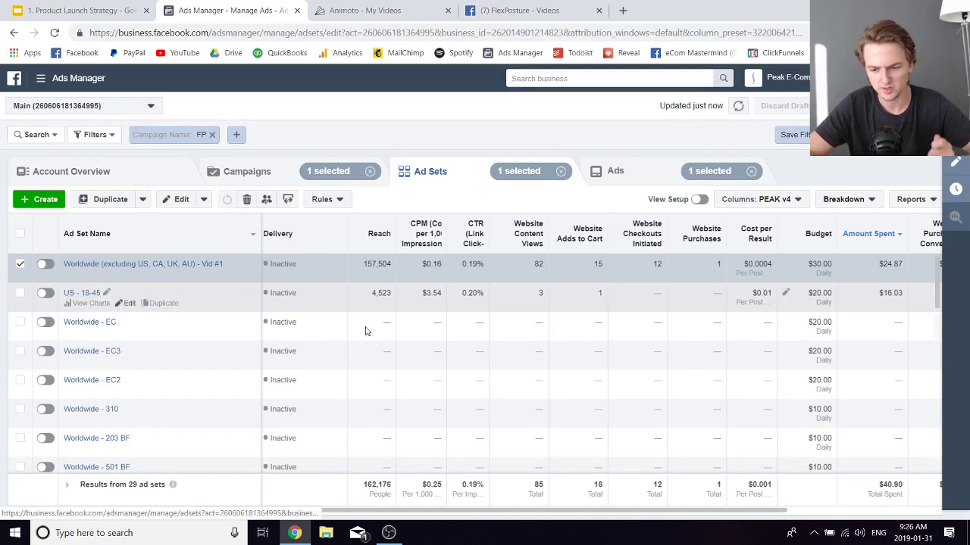
{"action": "scroll", "coordinate": [519, 312], "scroll_direction": "down", "scroll_amount": 6}
{"action": "scroll", "coordinate": [575, 341], "scroll_direction": "up", "scroll_amount": 2}
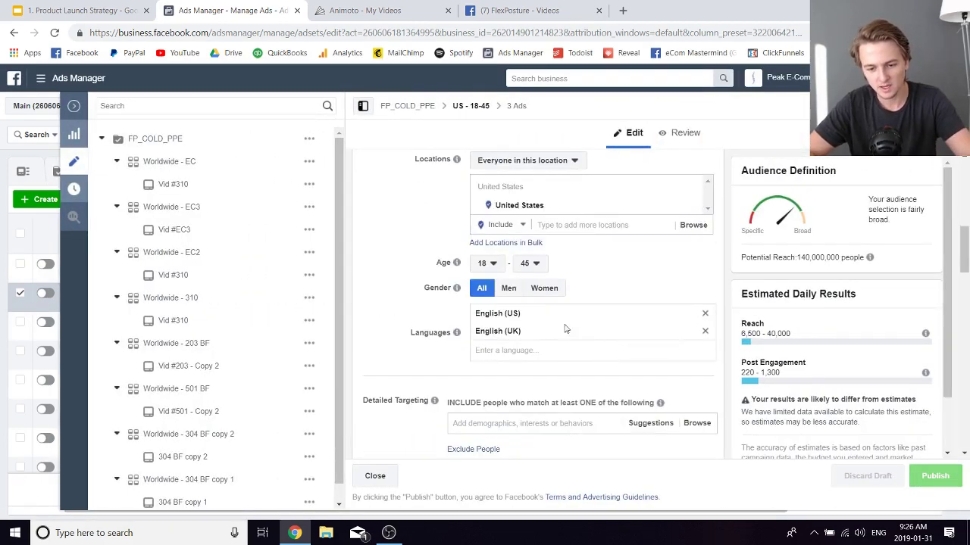
{"action": "key", "text": "Escape"}
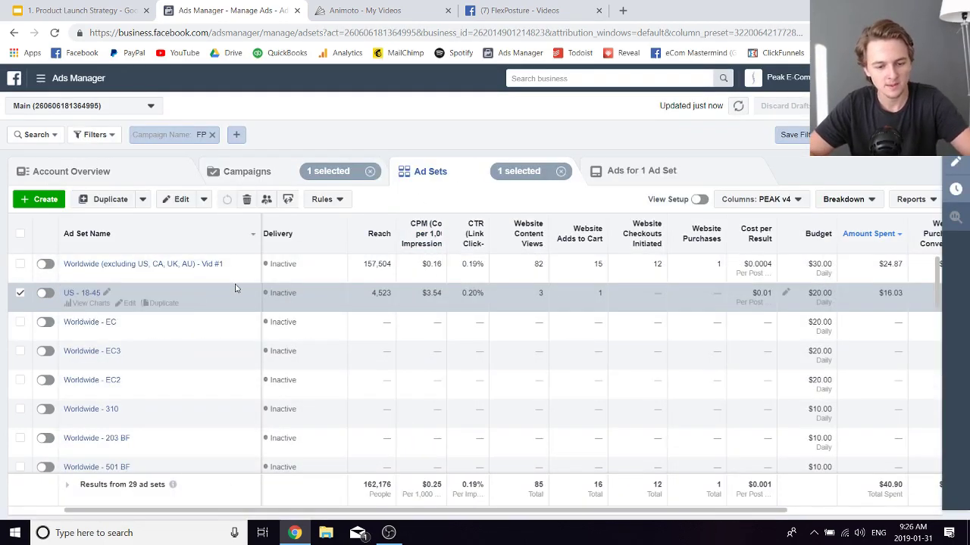
Look at the ads in the "US - 18-45" ad set, followed by those in "Worldwide (excluding US, CA, UK, AU) - Vid #1"
{"action": "left_click", "coordinate": [89, 295]}
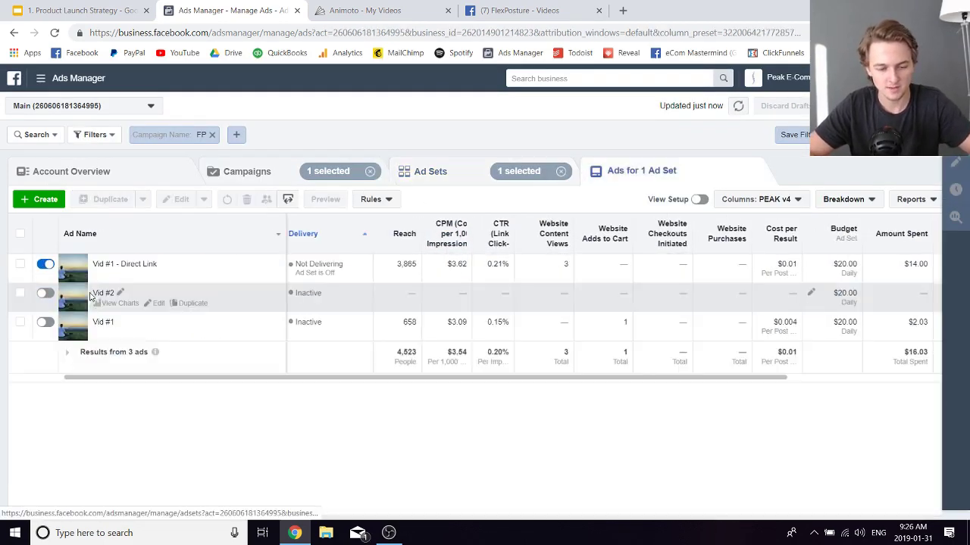
{"action": "left_click", "coordinate": [431, 173]}
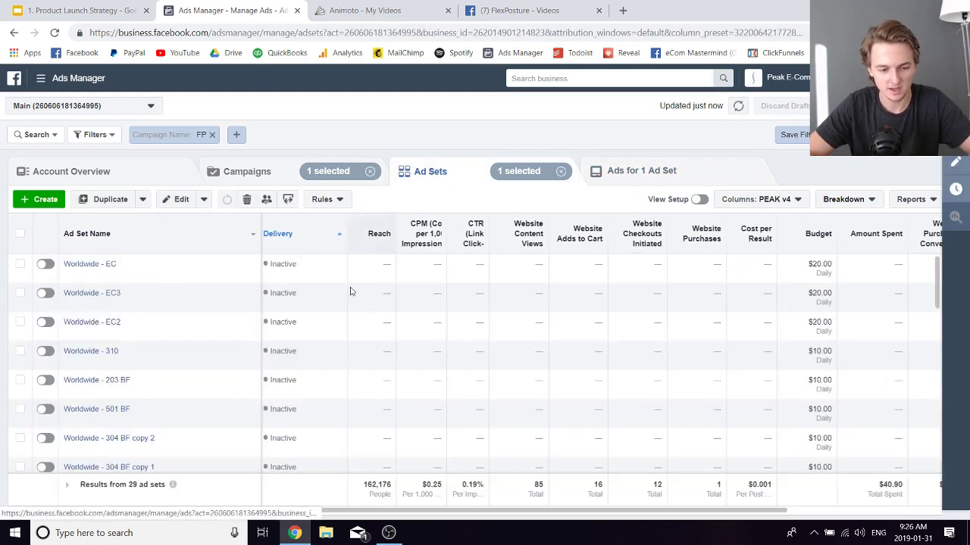
{"action": "left_click", "coordinate": [888, 247]}
{"action": "left_click", "coordinate": [180, 280]}
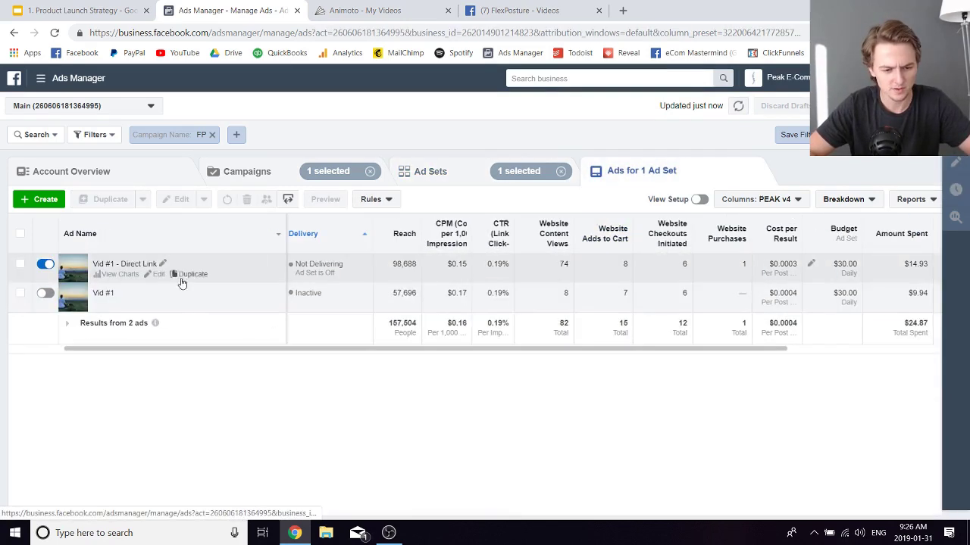
Return to the ad sets list and sort it by amount spent to examine the worldwide ad set's results
{"action": "left_click", "coordinate": [463, 180]}
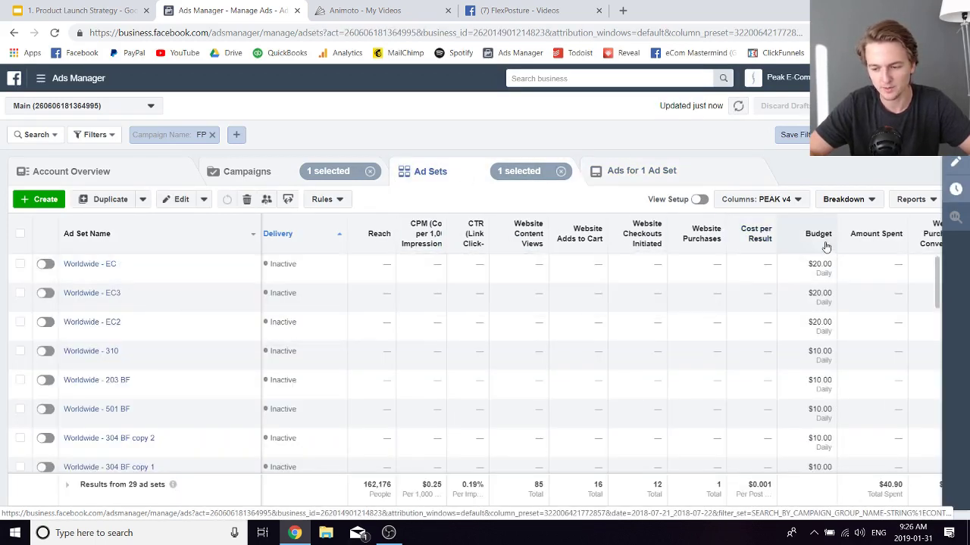
{"action": "left_click", "coordinate": [849, 247]}
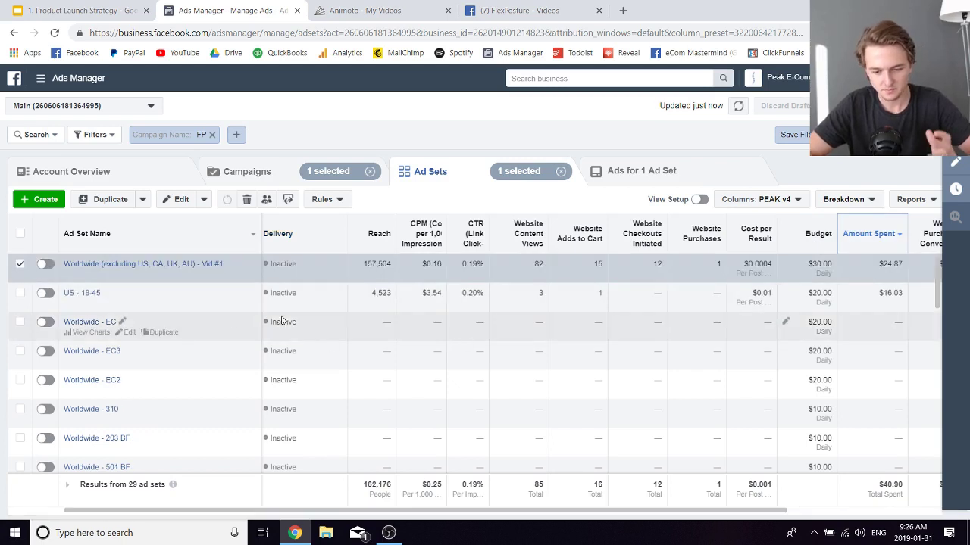
{"action": "scroll", "coordinate": [308, 288], "scroll_direction": "left", "scroll_amount": 1}
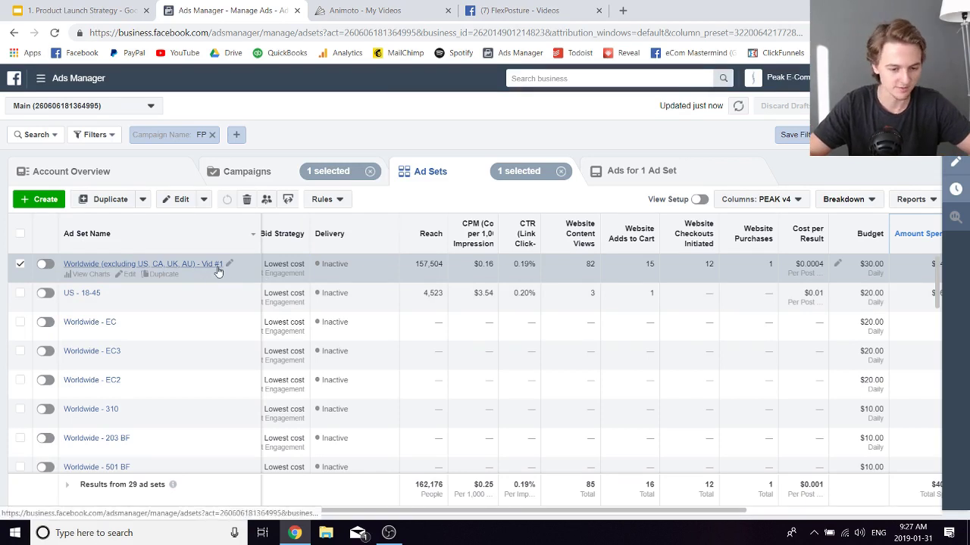
Check the worldwide ad set against the Animoto back brace video and the FlexPosture page's videos, ending back in Ads Manager
{"action": "left_click", "coordinate": [457, 14]}
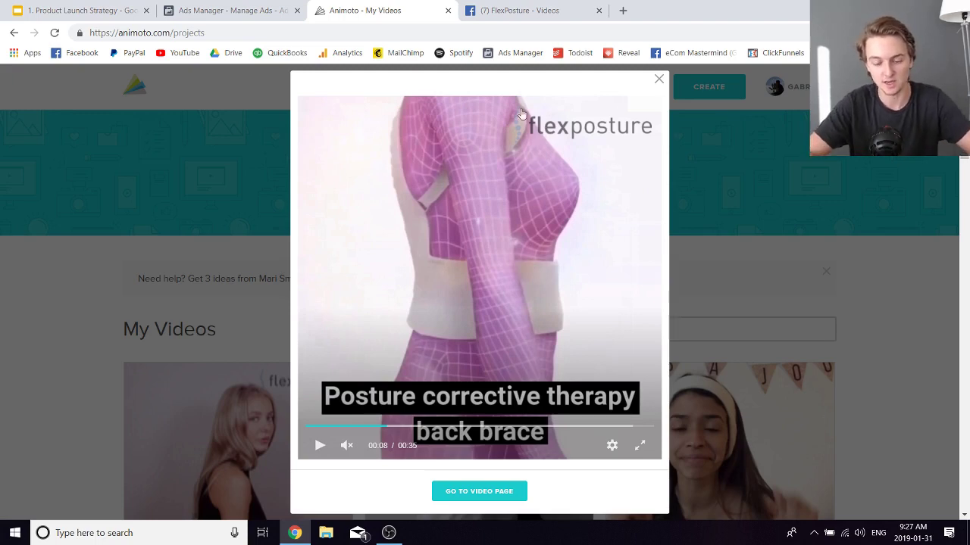
{"action": "left_click", "coordinate": [213, 10]}
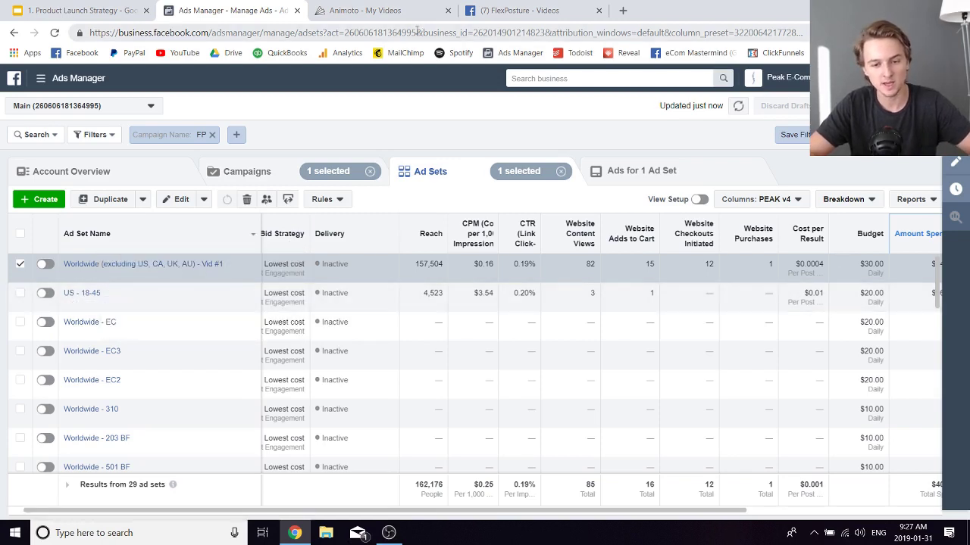
{"action": "left_click", "coordinate": [364, 10]}
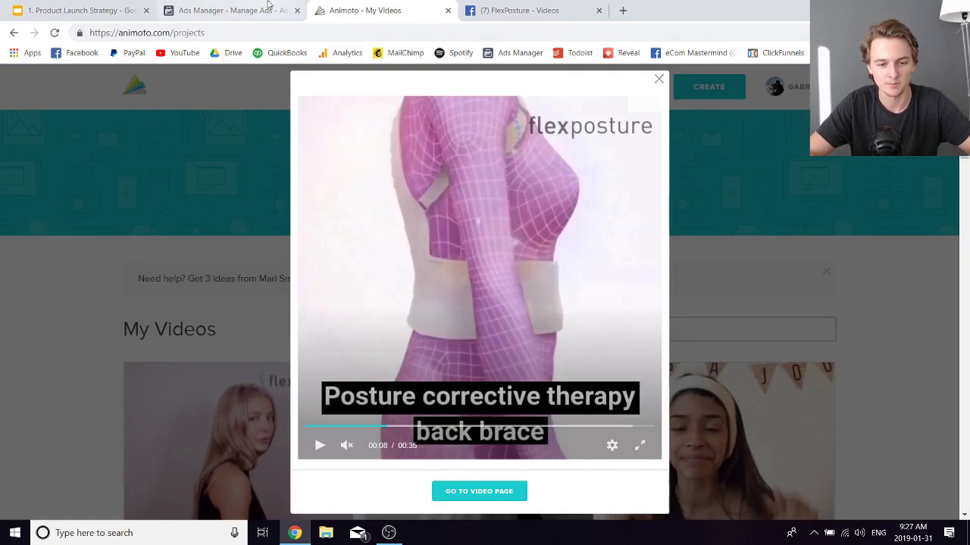
{"action": "left_click", "coordinate": [220, 10]}
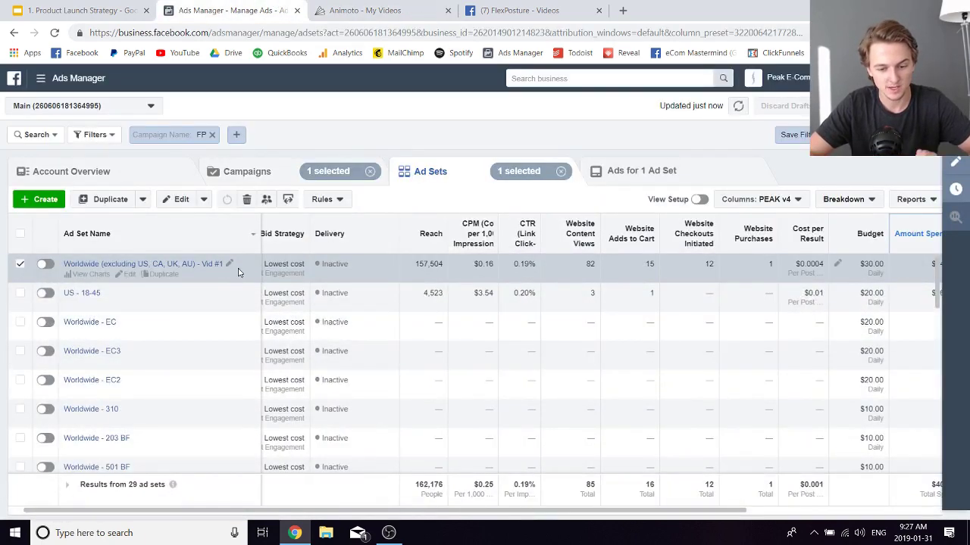
{"action": "left_click", "coordinate": [513, 6]}
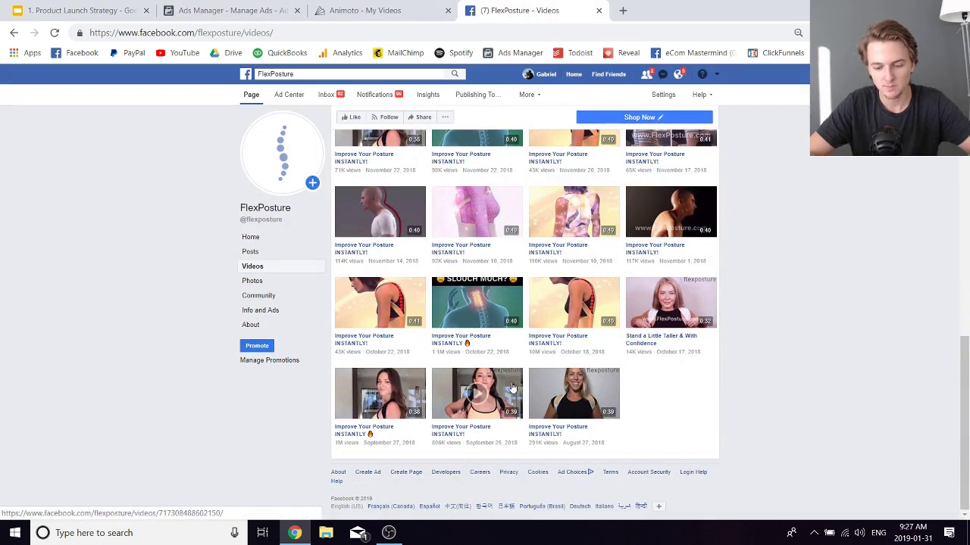
{"action": "left_click", "coordinate": [231, 10]}
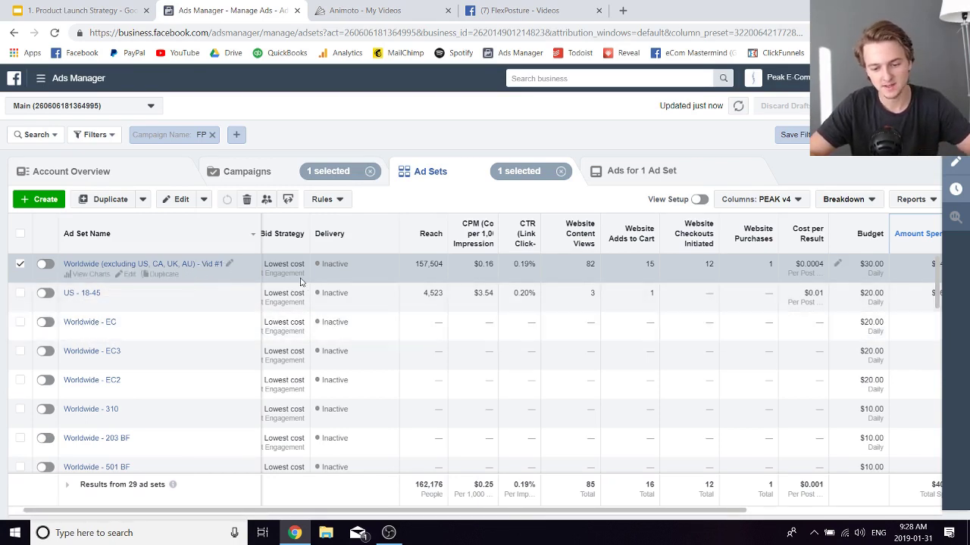
Compare the reach, CPM, adds to cart, purchases, amount spent and ROAS of the worldwide and "US - 18-45" ad sets
{"action": "scroll", "coordinate": [300, 282], "scroll_direction": "right", "scroll_amount": 3}
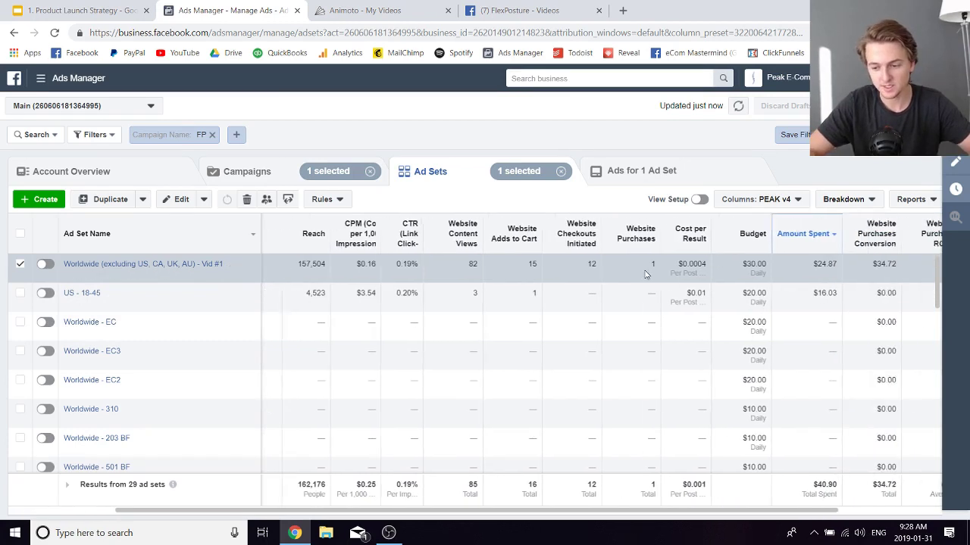
{"action": "scroll", "coordinate": [645, 275], "scroll_direction": "right", "scroll_amount": 1}
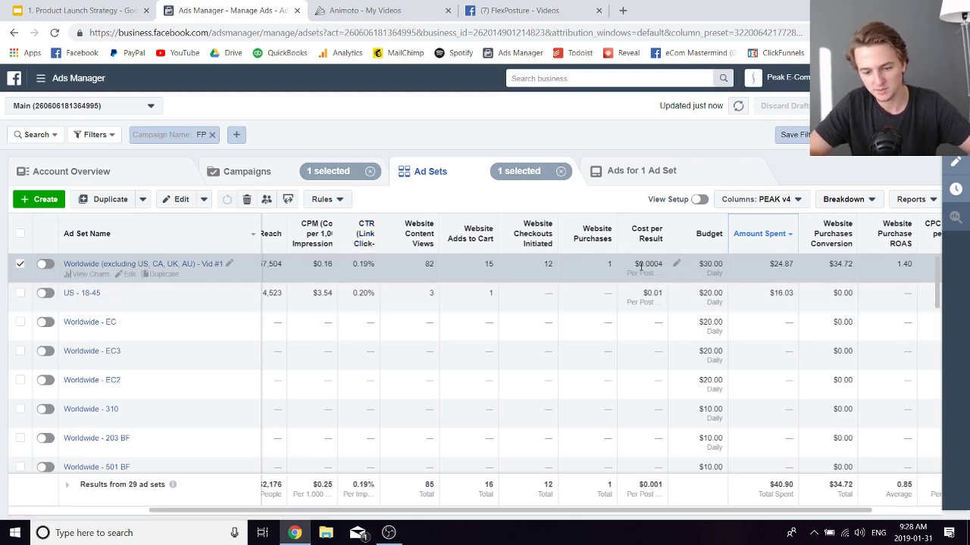
{"action": "scroll", "coordinate": [378, 266], "scroll_direction": "left", "scroll_amount": 4}
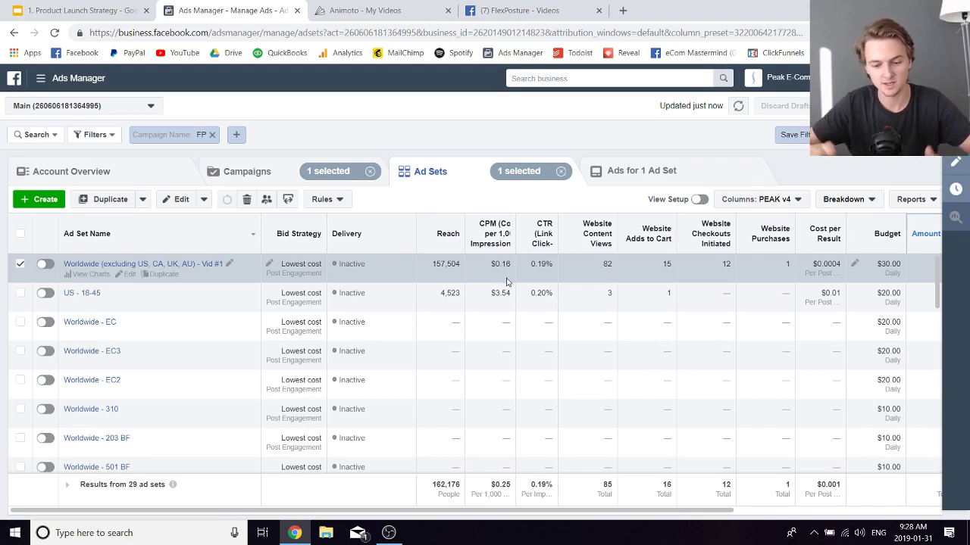
{"action": "scroll", "coordinate": [512, 288], "scroll_direction": "right", "scroll_amount": 4}
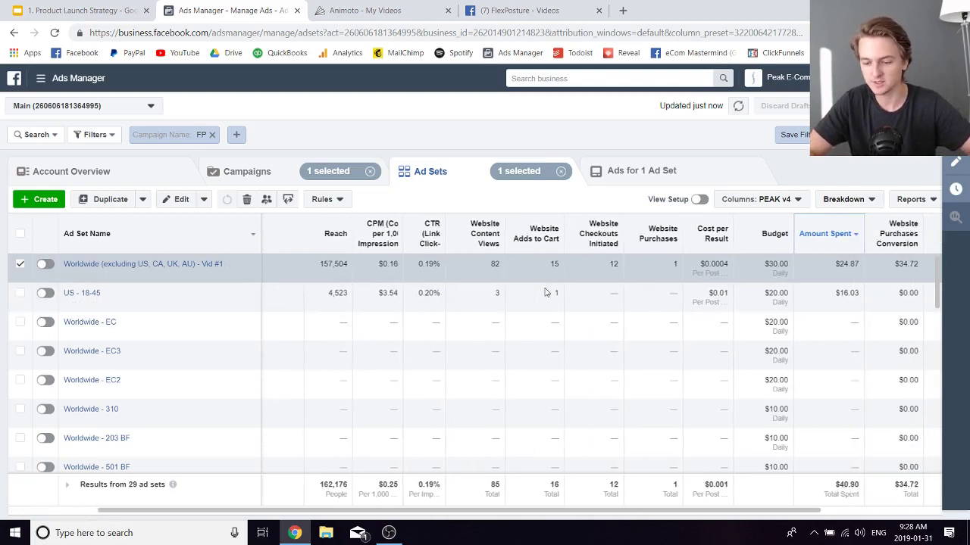
{"action": "scroll", "coordinate": [660, 299], "scroll_direction": "right", "scroll_amount": 3}
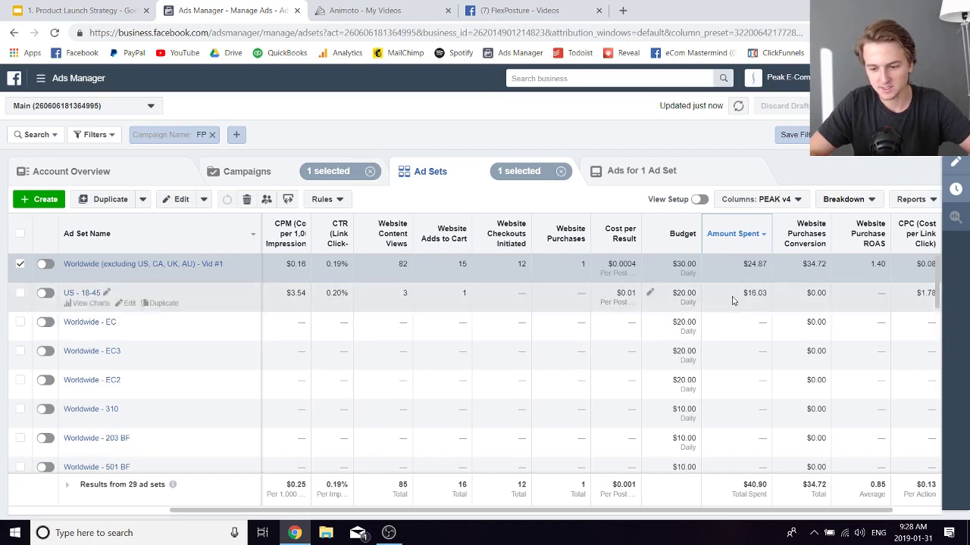
{"action": "scroll", "coordinate": [386, 285], "scroll_direction": "left", "scroll_amount": 3}
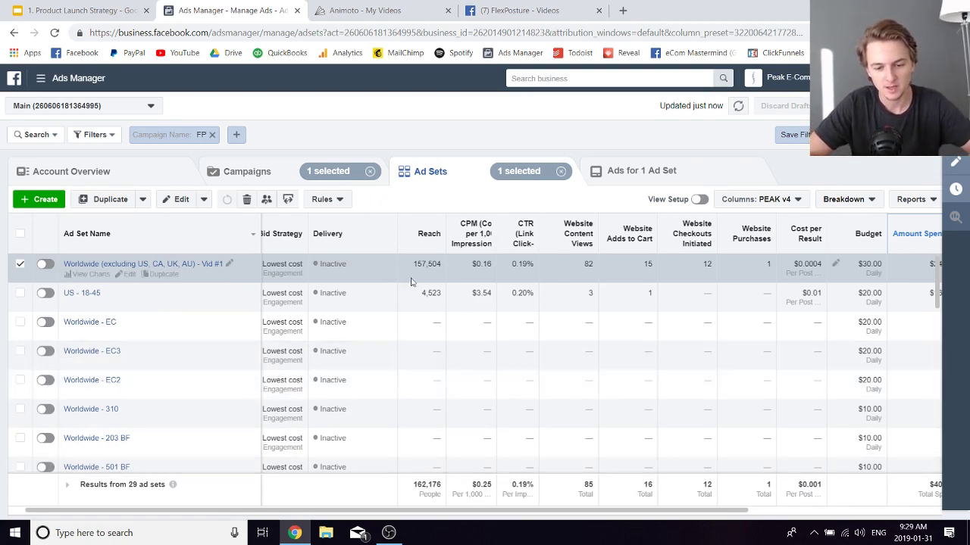
Go back to the FP campaigns list and sort the campaigns by amount spent
{"action": "left_click", "coordinate": [242, 170]}
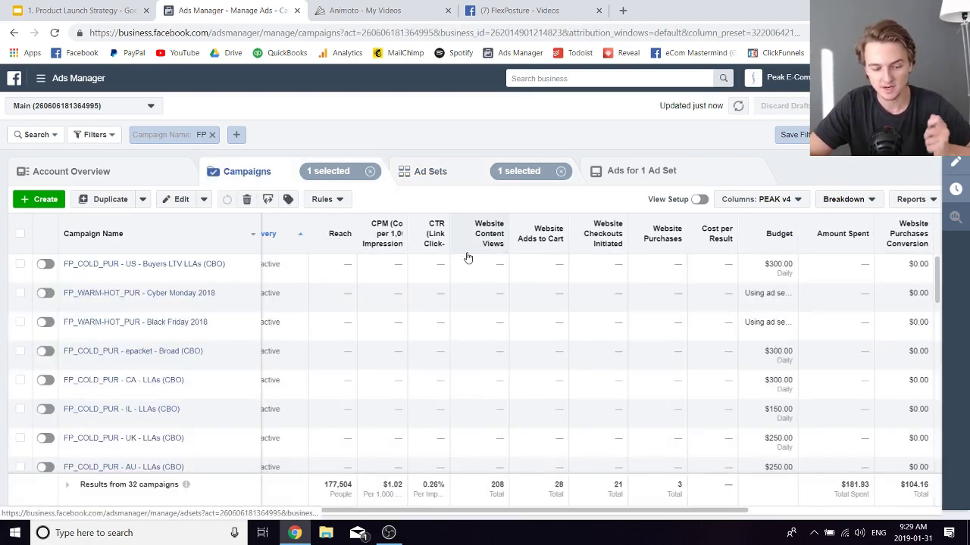
{"action": "left_click", "coordinate": [833, 234]}
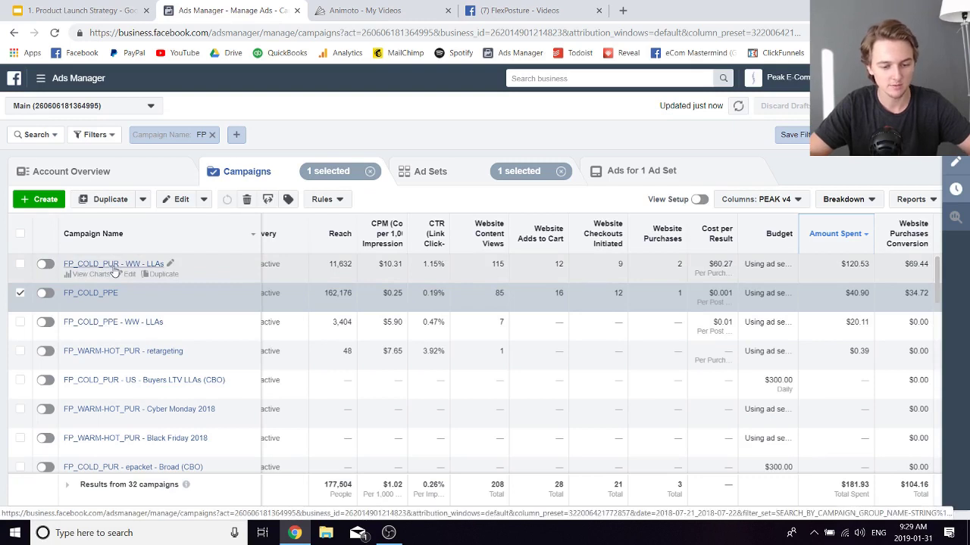
Open the ad sets of the FP_COLD_PUR - WW - LLAs campaign and compare them sorted by website purchases and by amount spent
{"action": "left_click", "coordinate": [113, 265]}
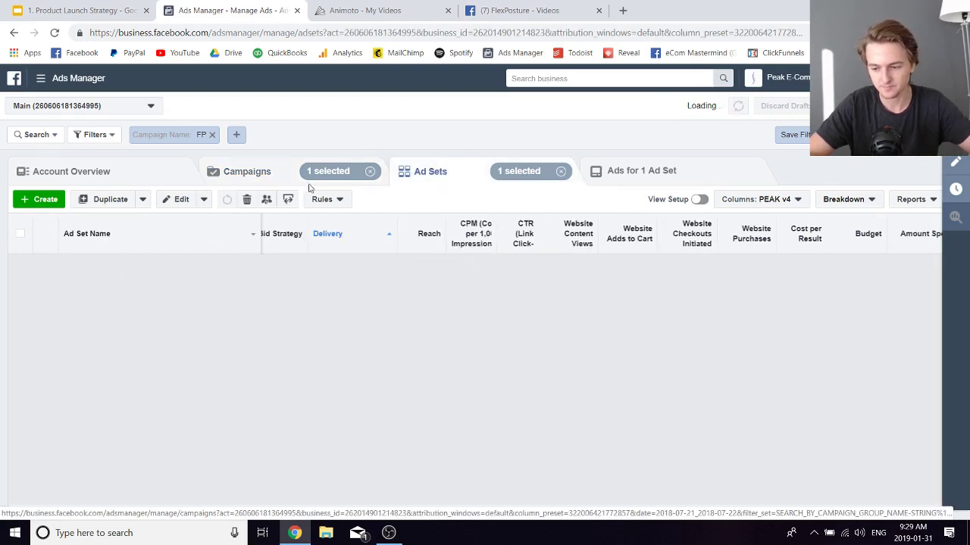
{"action": "left_click", "coordinate": [917, 250]}
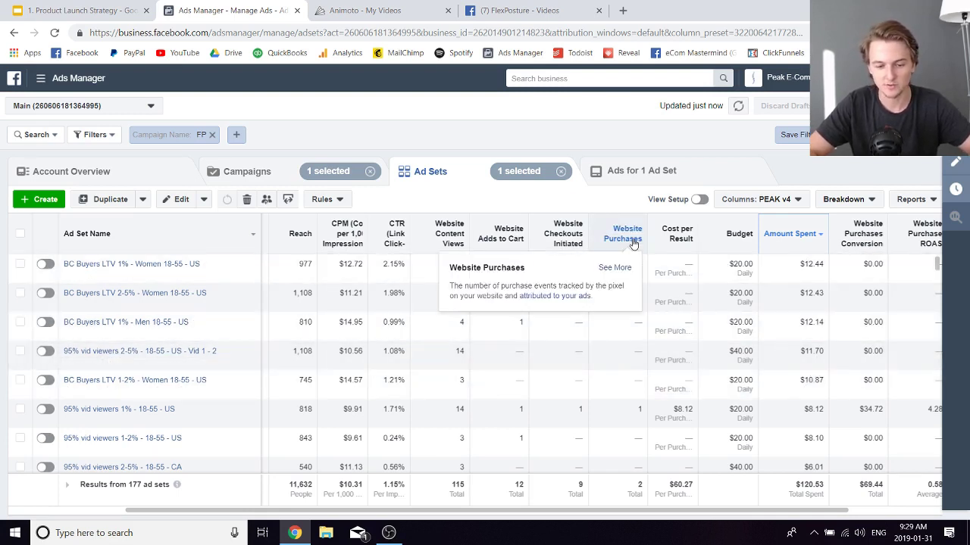
{"action": "left_click", "coordinate": [621, 241]}
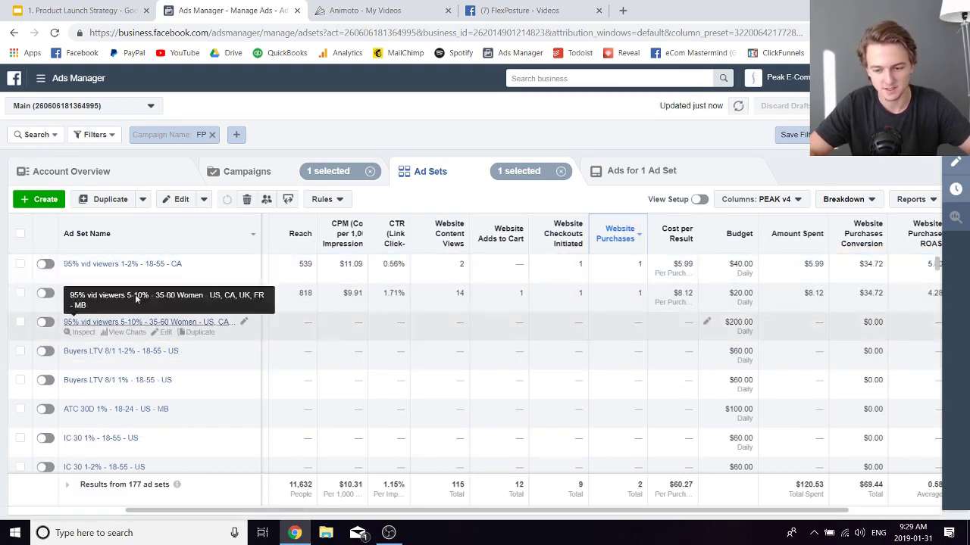
{"action": "mouse_move", "coordinate": [740, 236]}
{"action": "left_click", "coordinate": [788, 234]}
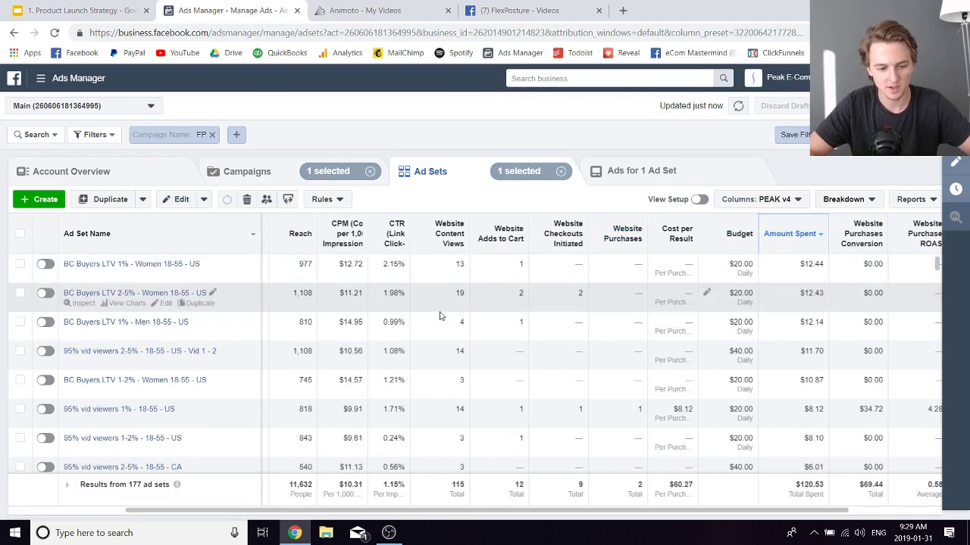
Read through the campaign's ad set names to examine which lookalike audiences, age ranges and countries were targeted
{"action": "scroll", "coordinate": [266, 298], "scroll_direction": "down", "scroll_amount": 1}
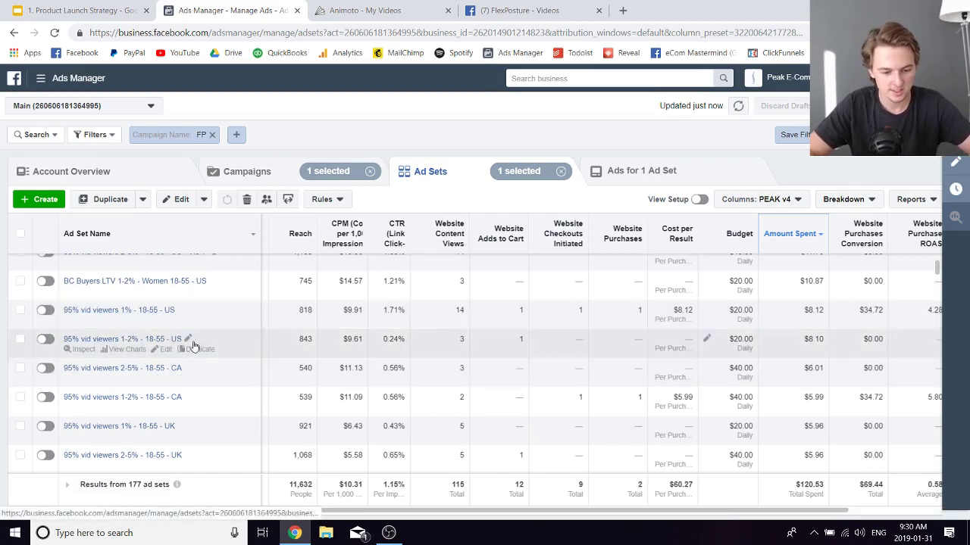
{"action": "scroll", "coordinate": [186, 343], "scroll_direction": "down", "scroll_amount": 1}
{"action": "scroll", "coordinate": [217, 310], "scroll_direction": "down", "scroll_amount": 2}
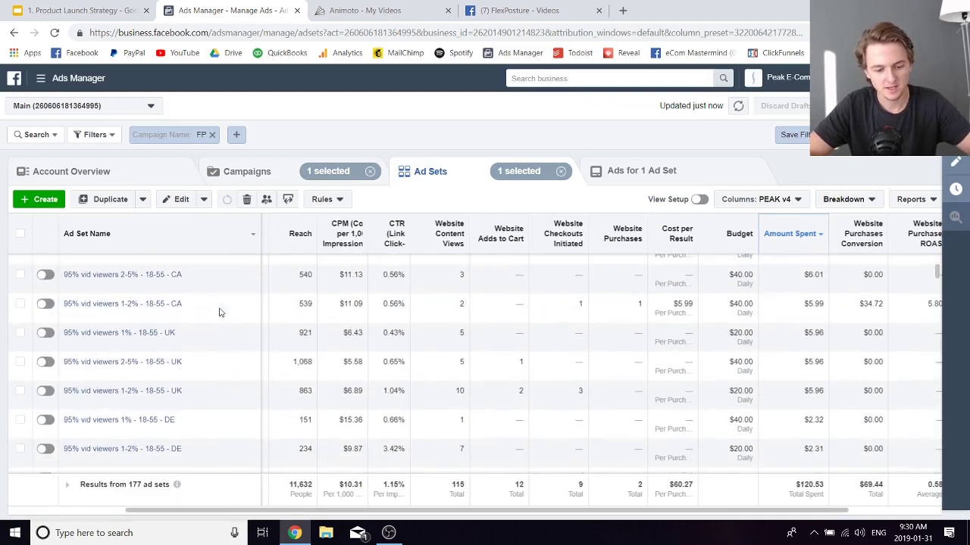
{"action": "scroll", "coordinate": [213, 370], "scroll_direction": "up", "scroll_amount": 3}
{"action": "scroll", "coordinate": [213, 370], "scroll_direction": "down", "scroll_amount": 5}
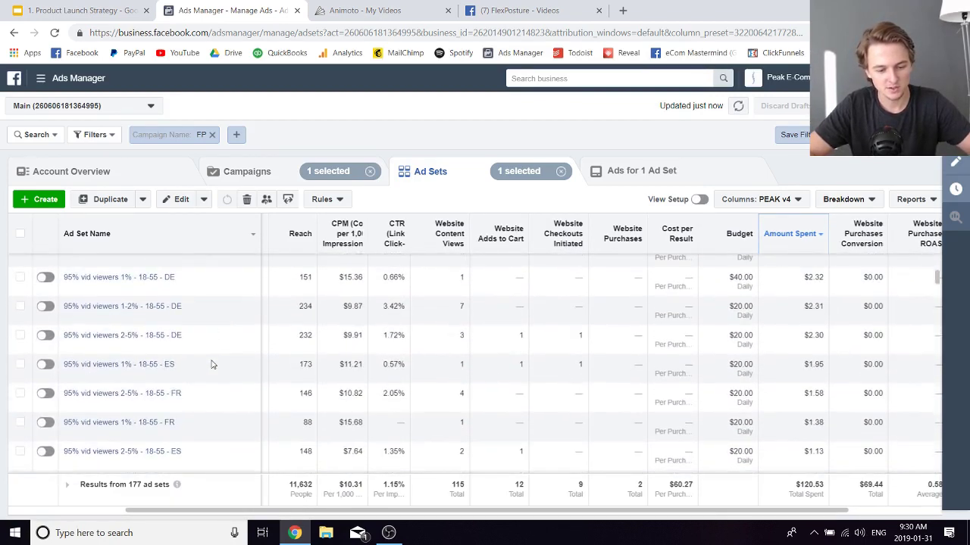
{"action": "scroll", "coordinate": [212, 379], "scroll_direction": "down", "scroll_amount": 3}
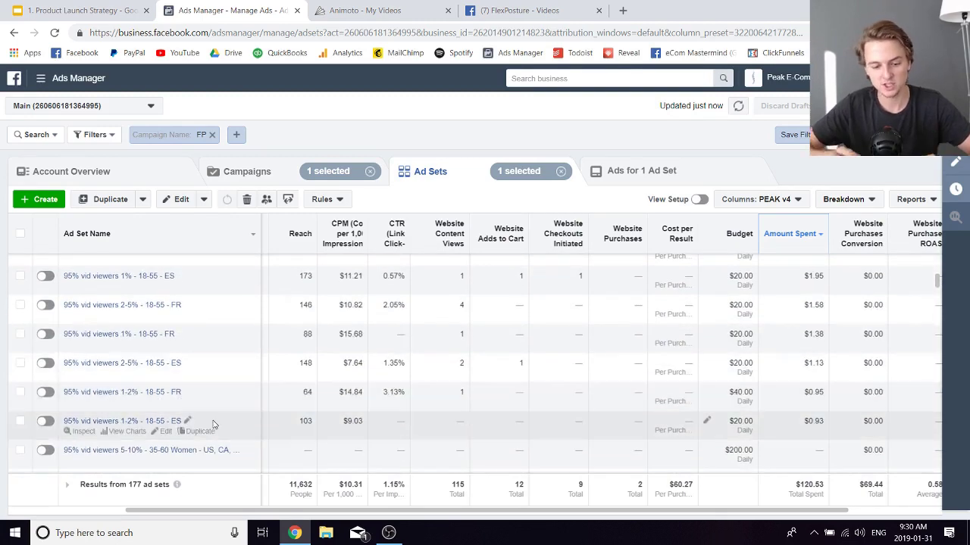
{"action": "scroll", "coordinate": [214, 424], "scroll_direction": "up", "scroll_amount": 8}
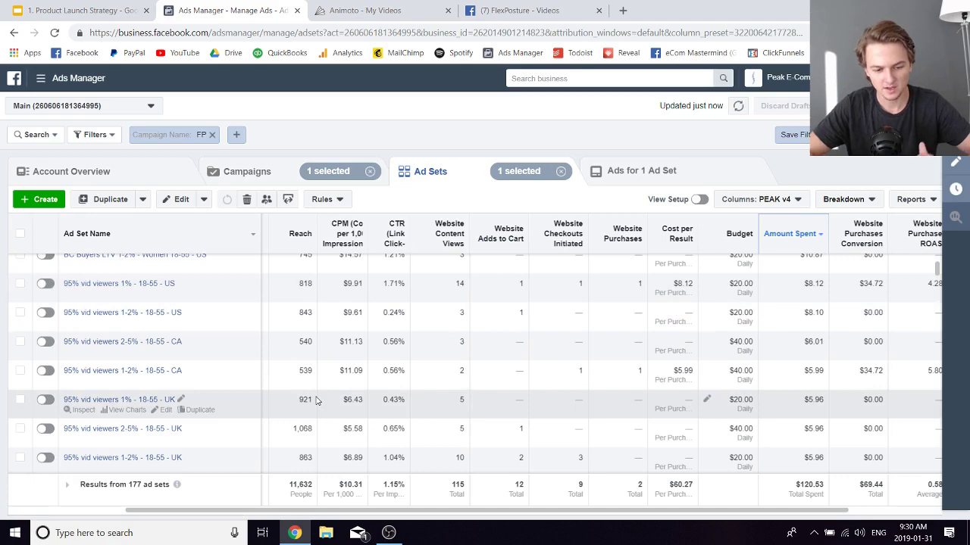
Examine the CPM, content views, adds to cart, checkouts and ROAS of the "95% vid viewers" ad sets across countries
{"action": "scroll", "coordinate": [316, 402], "scroll_direction": "right", "scroll_amount": 2}
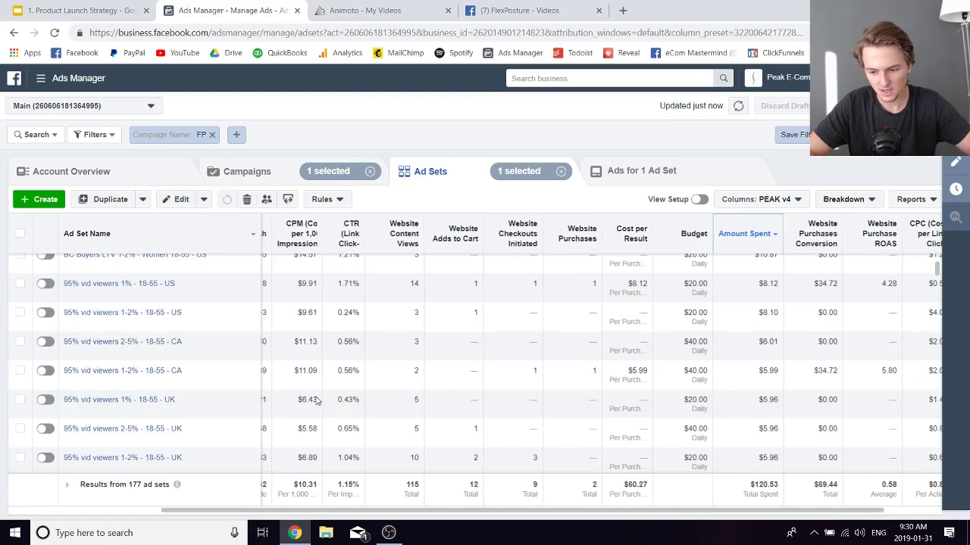
{"action": "scroll", "coordinate": [316, 401], "scroll_direction": "down", "scroll_amount": 3}
{"action": "scroll", "coordinate": [317, 401], "scroll_direction": "down", "scroll_amount": 3}
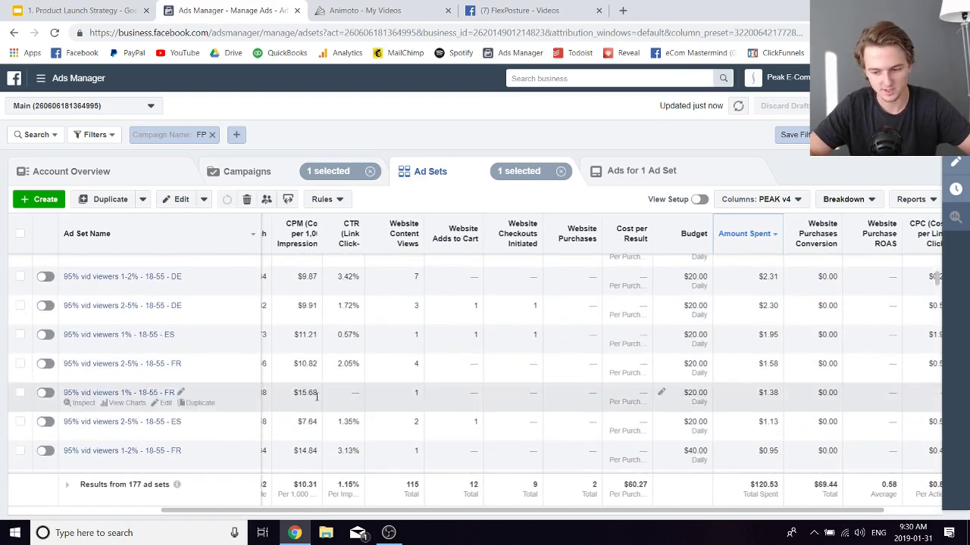
{"action": "scroll", "coordinate": [317, 401], "scroll_direction": "up", "scroll_amount": 2}
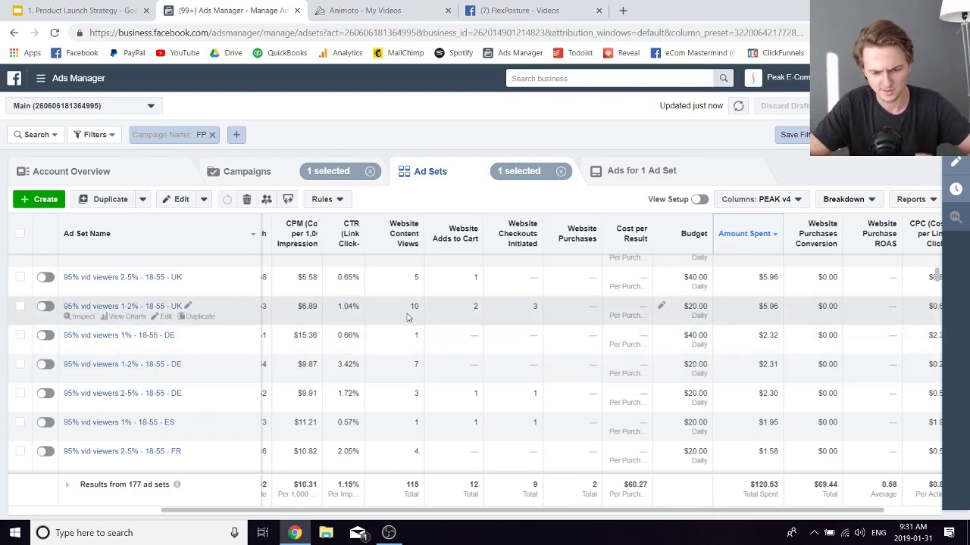
{"action": "scroll", "coordinate": [445, 330], "scroll_direction": "down", "scroll_amount": 3}
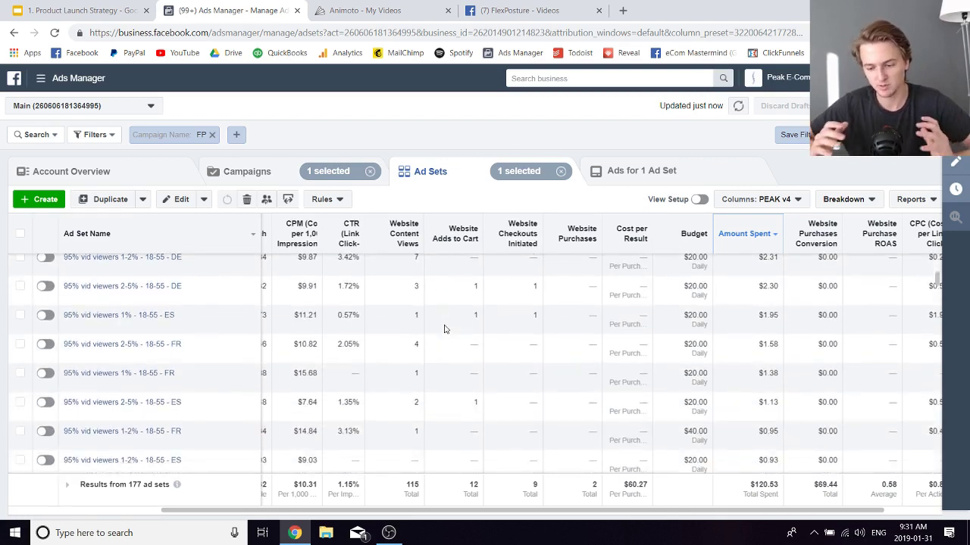
{"action": "scroll", "coordinate": [499, 361], "scroll_direction": "up", "scroll_amount": 3}
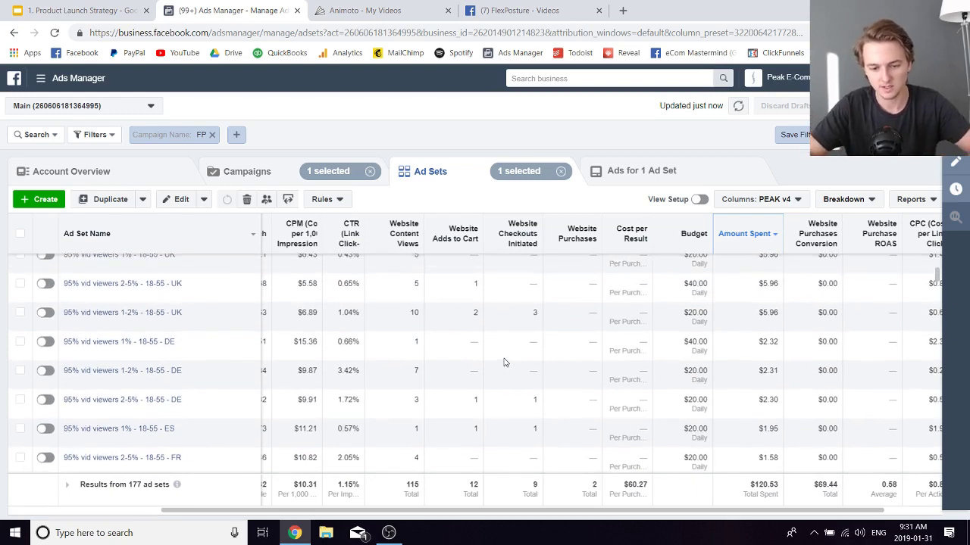
{"action": "scroll", "coordinate": [502, 359], "scroll_direction": "up", "scroll_amount": 5}
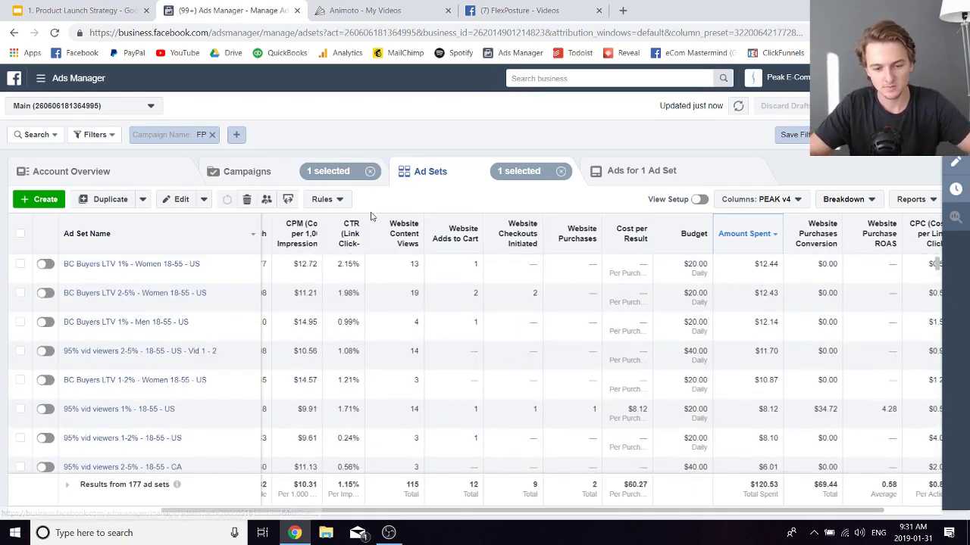
Return to the FP campaigns list, sort it by amount spent and check the overall average purchase ROAS
{"action": "left_click", "coordinate": [256, 171]}
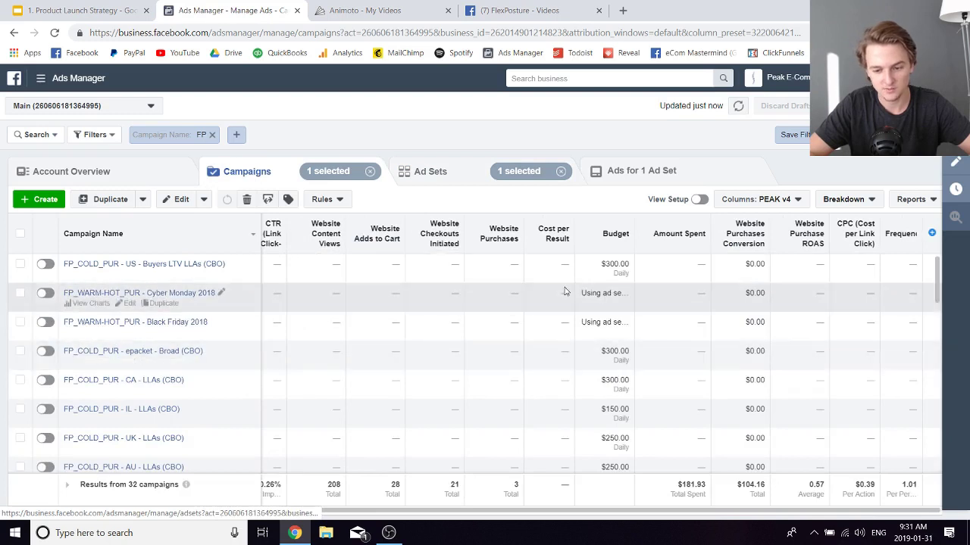
{"action": "left_click", "coordinate": [674, 233]}
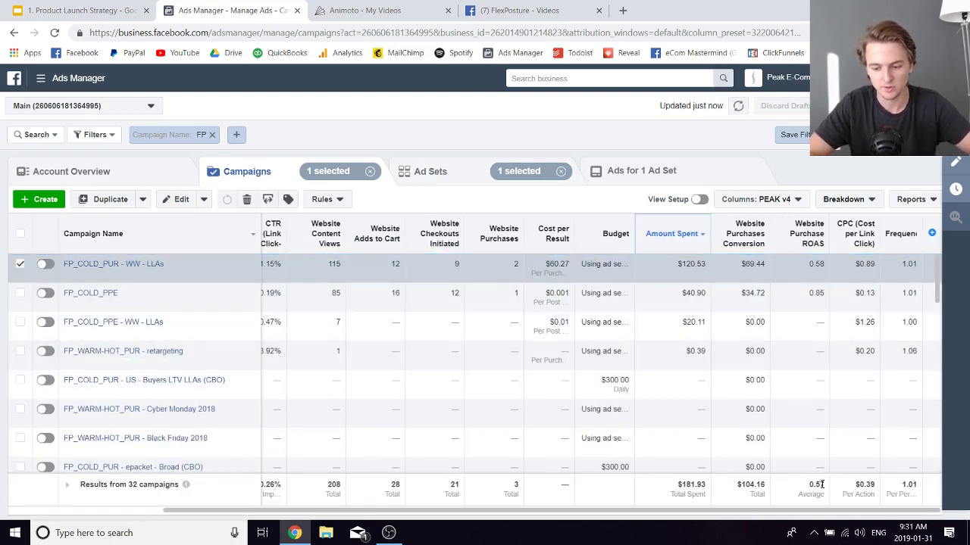
{"action": "mouse_move", "coordinate": [809, 484]}
{"action": "left_mouse_down"}
{"action": "mouse_move", "coordinate": [833, 493]}
{"action": "mouse_move", "coordinate": [824, 488]}
{"action": "left_mouse_up"}
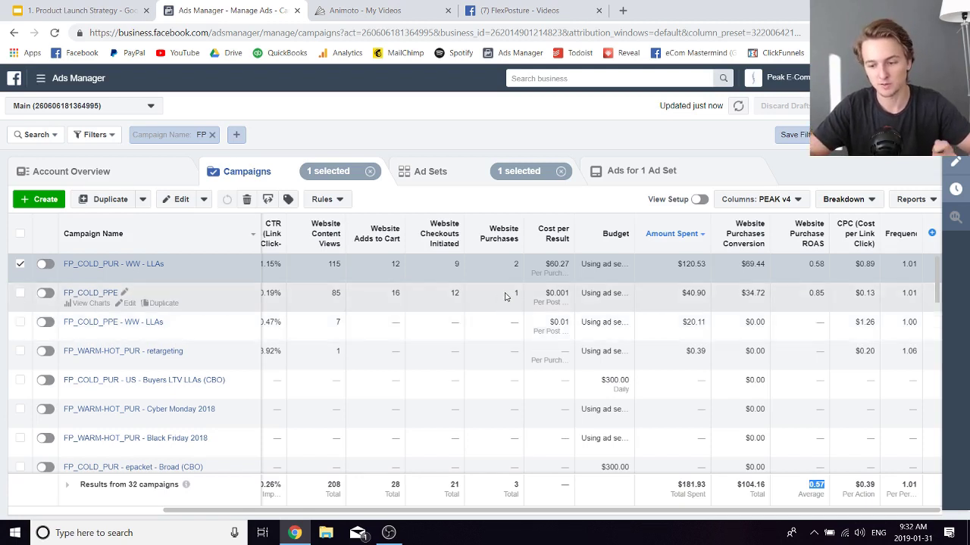
Set the reporting date to July 22, 2018 and check the amount spent by the FP_COLD_PPE campaign
{"action": "left_click", "coordinate": [871, 134]}
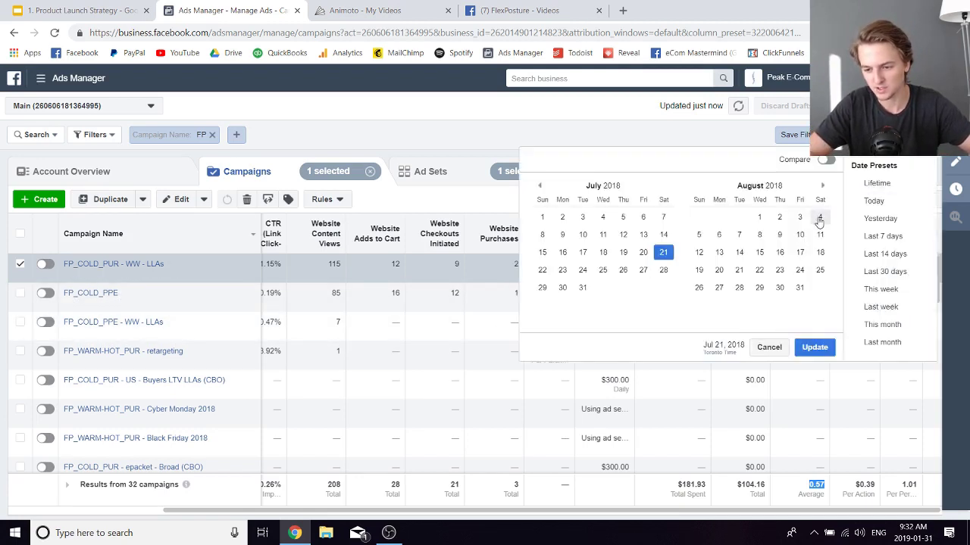
{"action": "left_click", "coordinate": [542, 270]}
{"action": "left_click", "coordinate": [815, 347]}
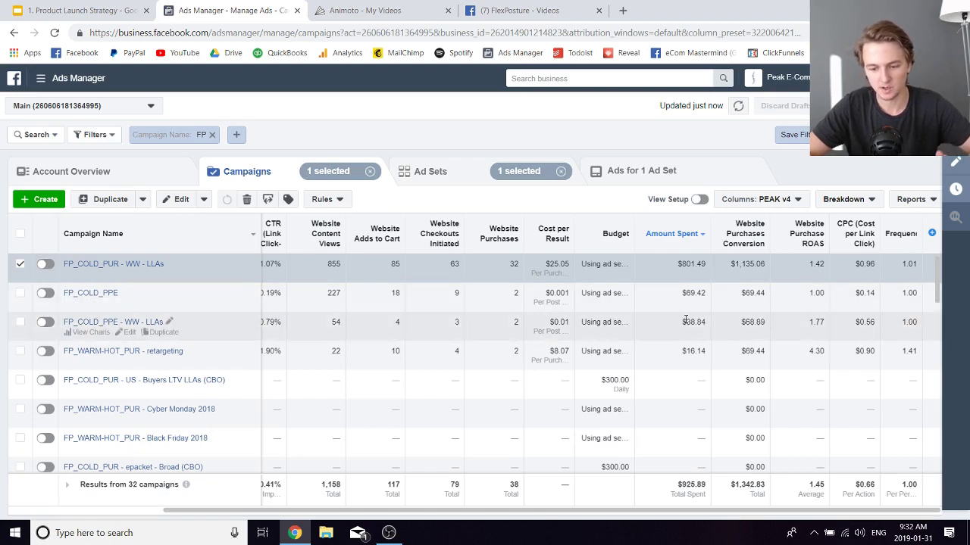
{"action": "left_click", "coordinate": [396, 295]}
{"action": "left_click_drag", "start_coordinate": [684, 293], "coordinate": [711, 295]}
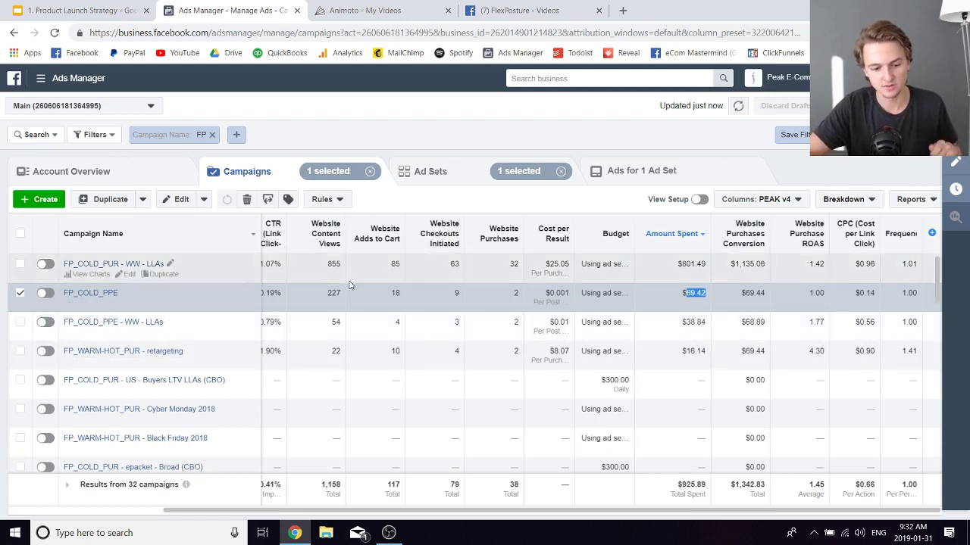
Open the FP_COLD_PUR - WW - LLAs campaign's ad sets for the chosen date and sort them by amount spent
{"action": "left_click", "coordinate": [132, 264]}
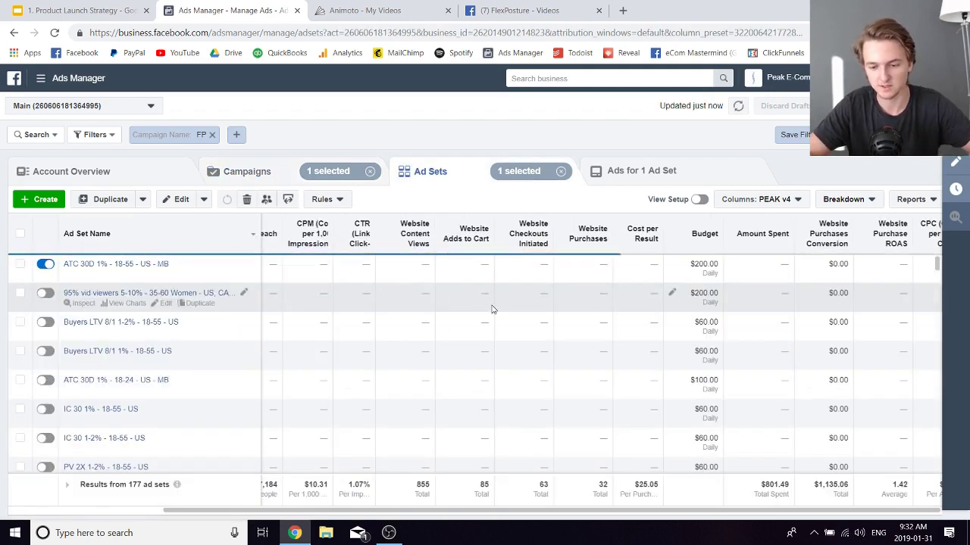
{"action": "left_click", "coordinate": [757, 233]}
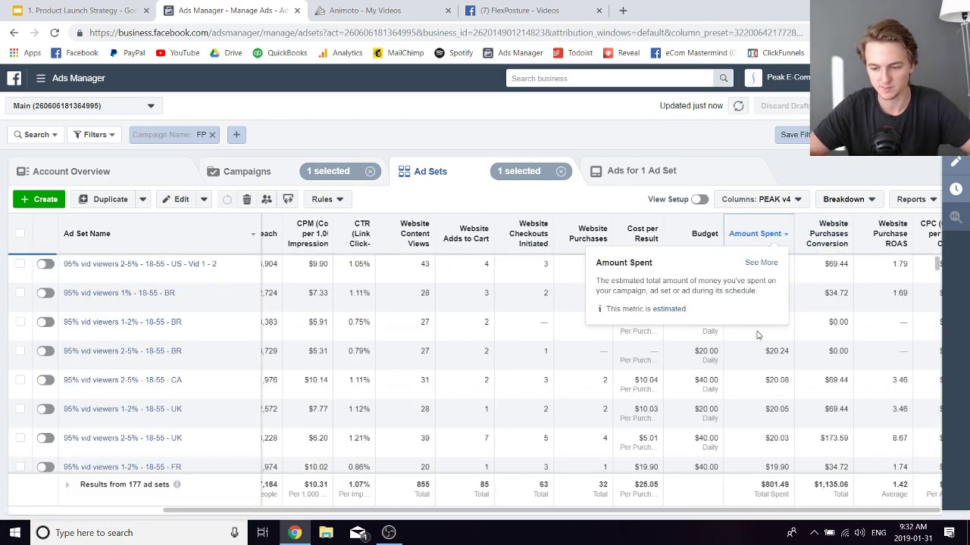
{"action": "scroll", "coordinate": [727, 380], "scroll_direction": "right", "scroll_amount": 2}
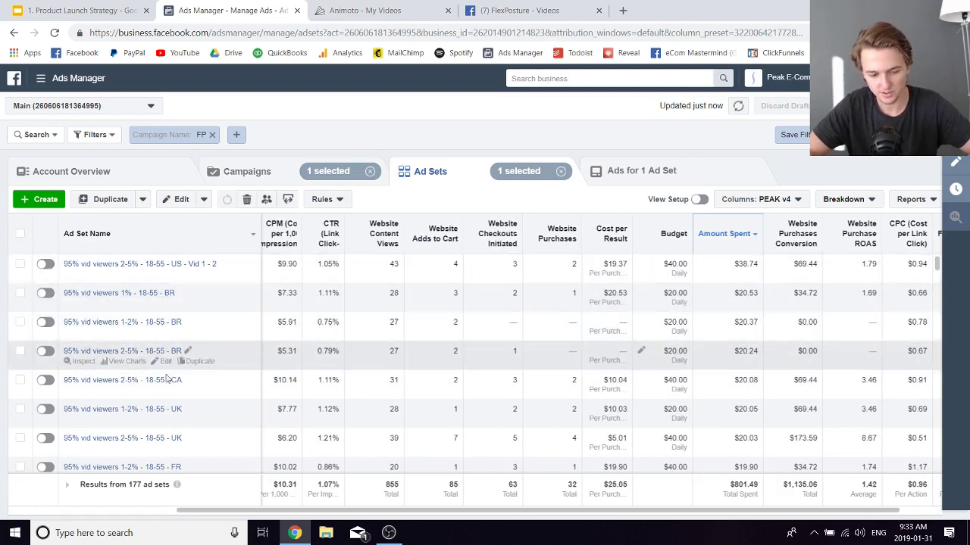
Examine the audiences, countries, purchases and cost per result of the highest-spending ad sets in the campaign
{"action": "scroll", "coordinate": [167, 412], "scroll_direction": "down", "scroll_amount": 2}
{"action": "scroll", "coordinate": [166, 408], "scroll_direction": "up", "scroll_amount": 2}
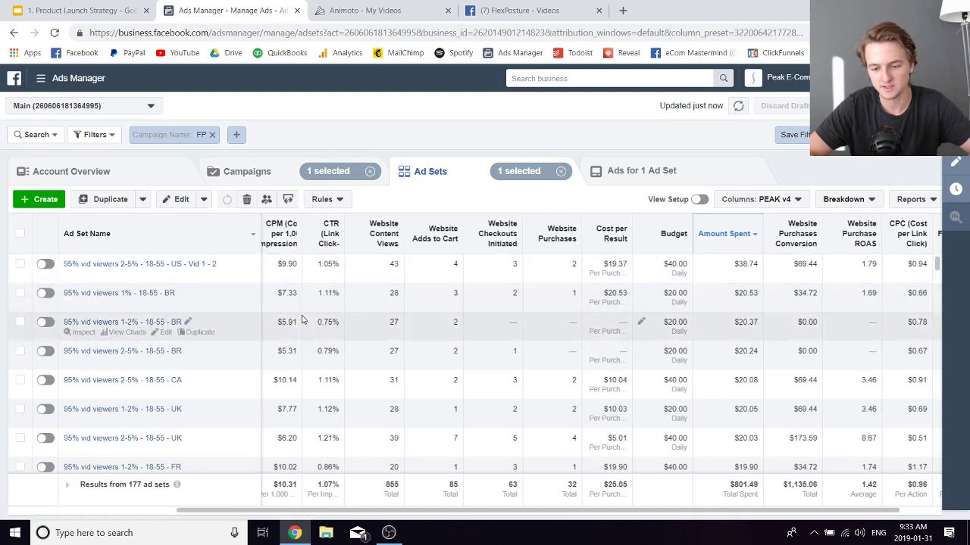
{"action": "scroll", "coordinate": [250, 318], "scroll_direction": "down", "scroll_amount": 2}
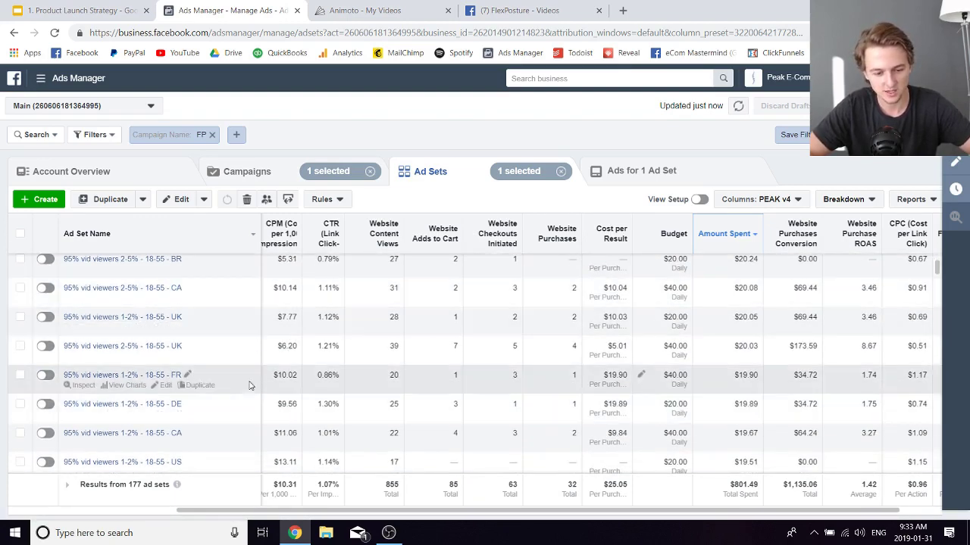
{"action": "scroll", "coordinate": [246, 384], "scroll_direction": "down", "scroll_amount": 3}
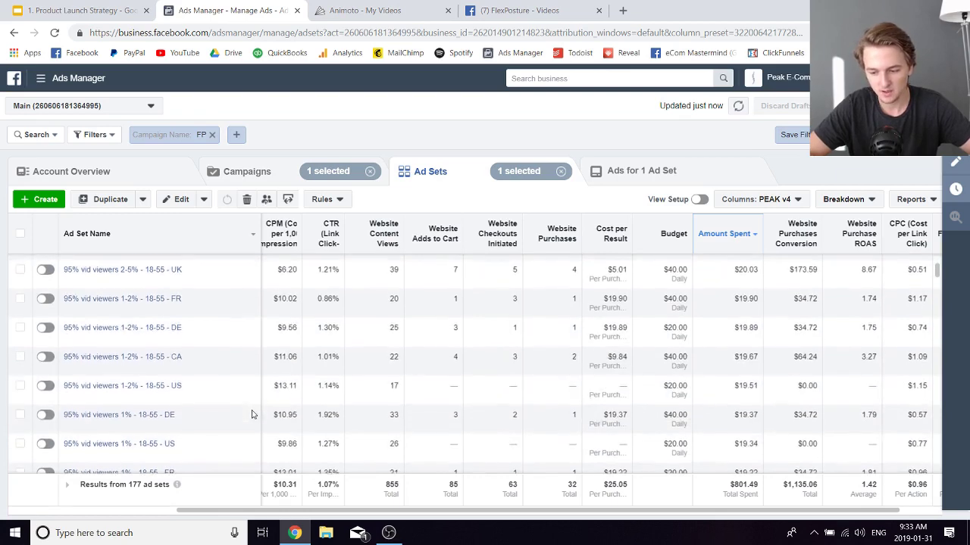
{"action": "scroll", "coordinate": [254, 413], "scroll_direction": "down", "scroll_amount": 5}
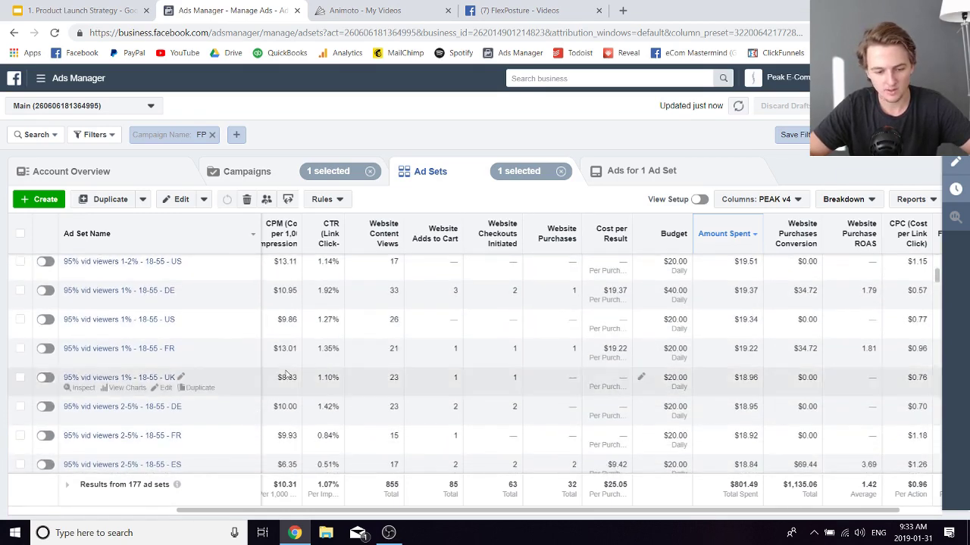
{"action": "scroll", "coordinate": [313, 392], "scroll_direction": "down", "scroll_amount": 5}
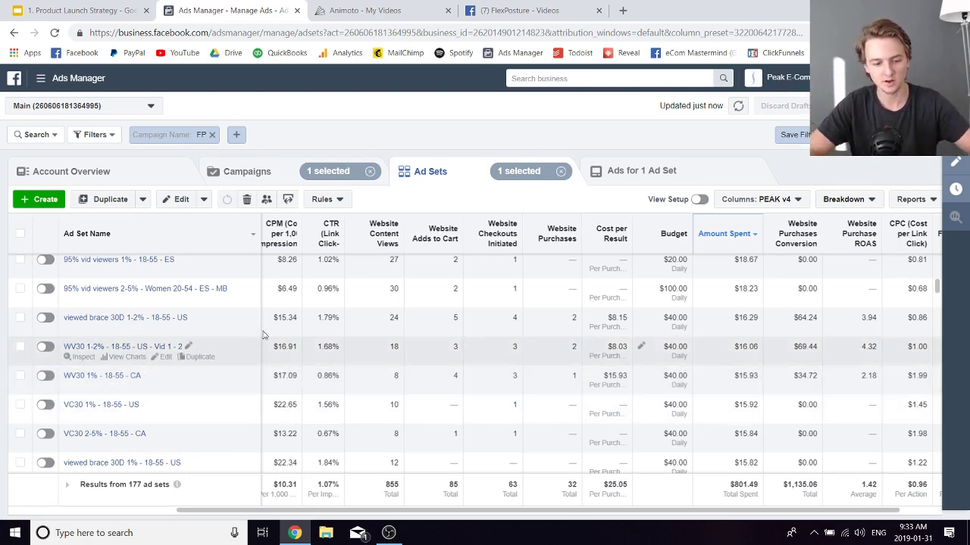
{"action": "scroll", "coordinate": [227, 341], "scroll_direction": "up", "scroll_amount": 3}
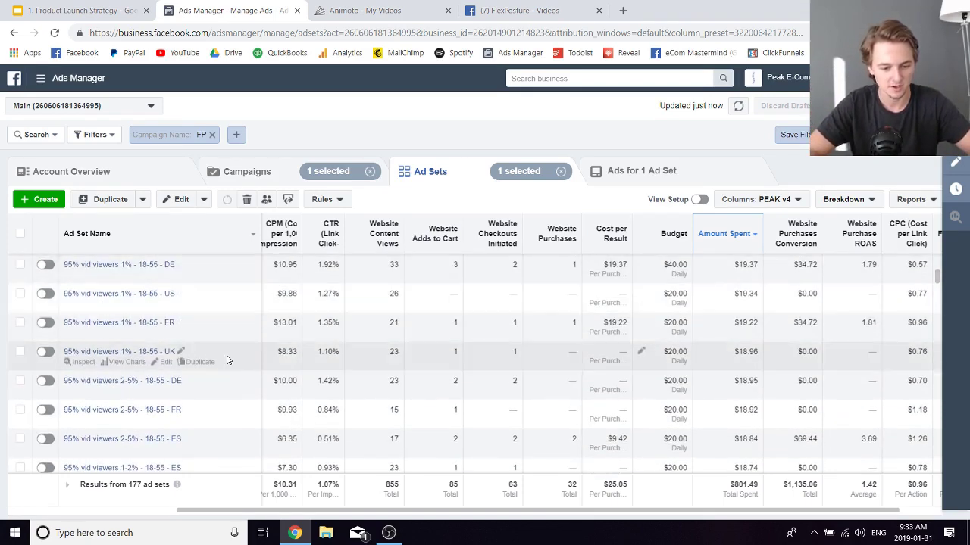
{"action": "scroll", "coordinate": [243, 440], "scroll_direction": "up", "scroll_amount": 2}
{"action": "scroll", "coordinate": [268, 314], "scroll_direction": "up", "scroll_amount": 3}
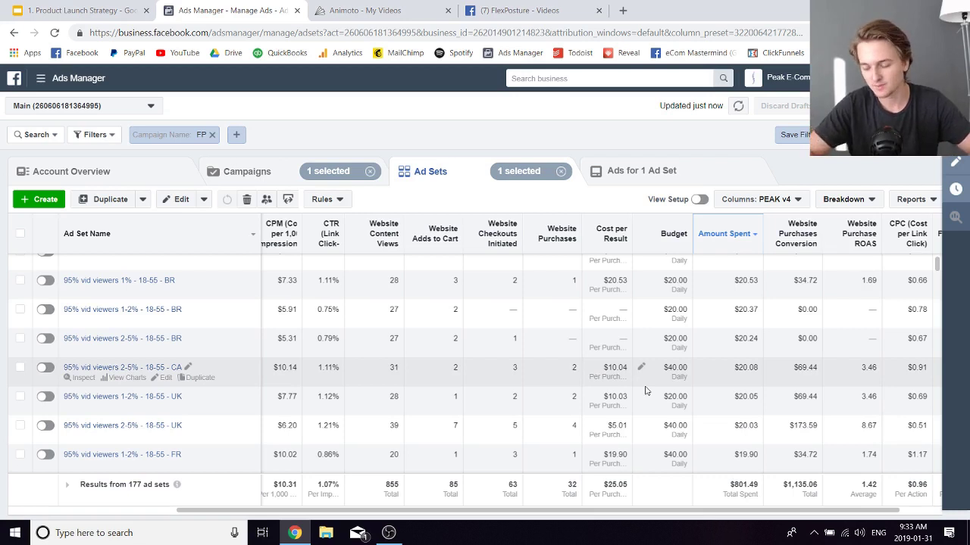
{"action": "scroll", "coordinate": [646, 390], "scroll_direction": "up", "scroll_amount": 1}
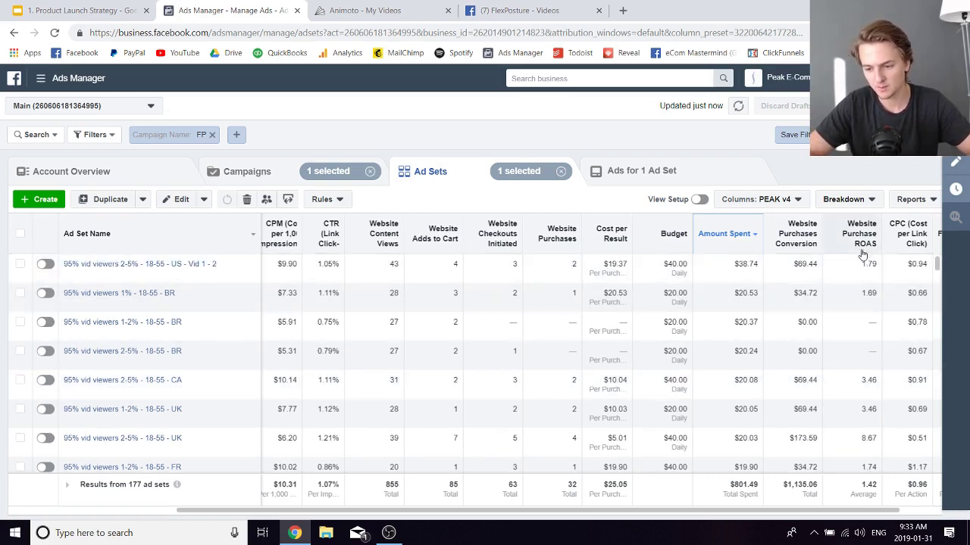
Sort the ad sets by website purchase ROAS and examine the best-performing audiences
{"action": "left_click", "coordinate": [861, 241]}
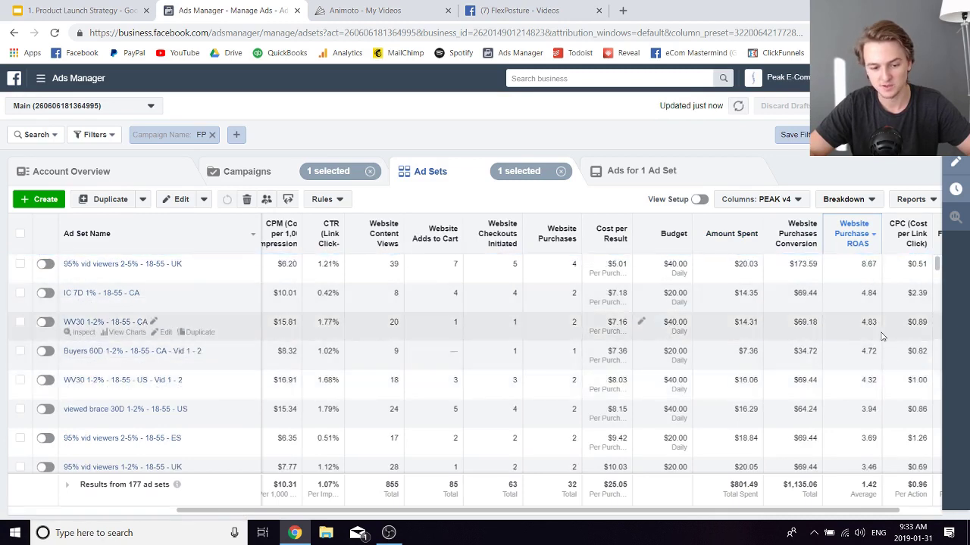
{"action": "scroll", "coordinate": [882, 337], "scroll_direction": "right", "scroll_amount": 1}
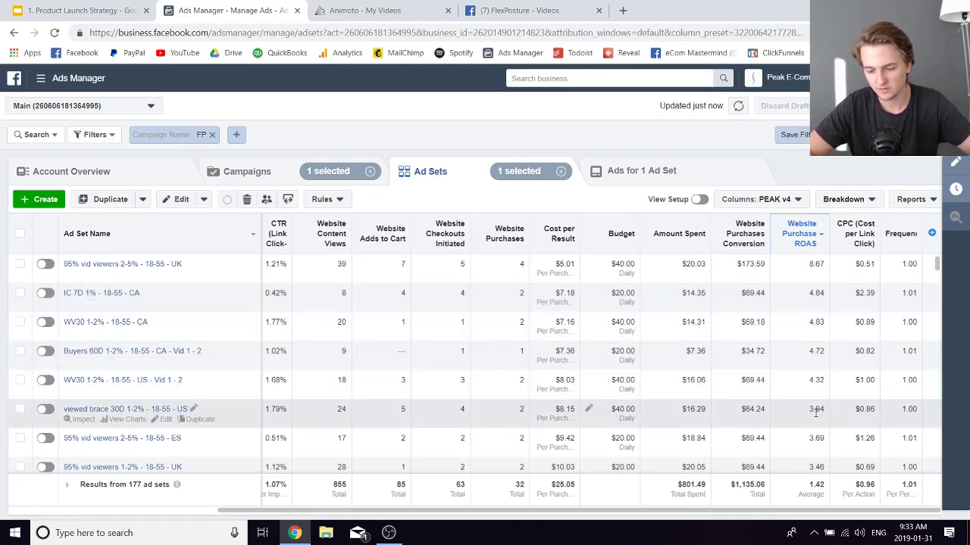
{"action": "scroll", "coordinate": [822, 432], "scroll_direction": "down", "scroll_amount": 1}
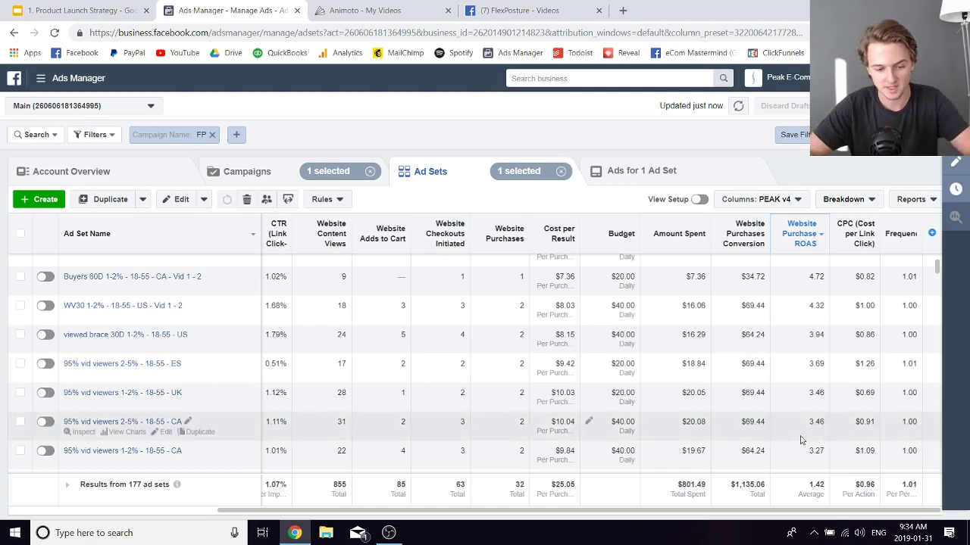
Examine the ROAS-ranked ad sets, comparing the Buyers 1-2% - 18-55 - US audience with the top performers
{"action": "scroll", "coordinate": [797, 422], "scroll_direction": "down", "scroll_amount": 5}
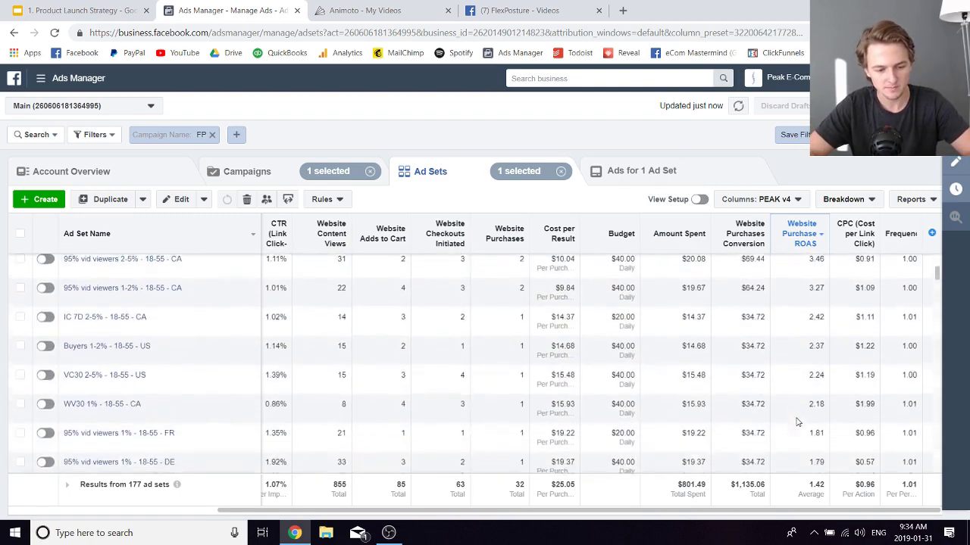
{"action": "scroll", "coordinate": [797, 422], "scroll_direction": "up", "scroll_amount": 5}
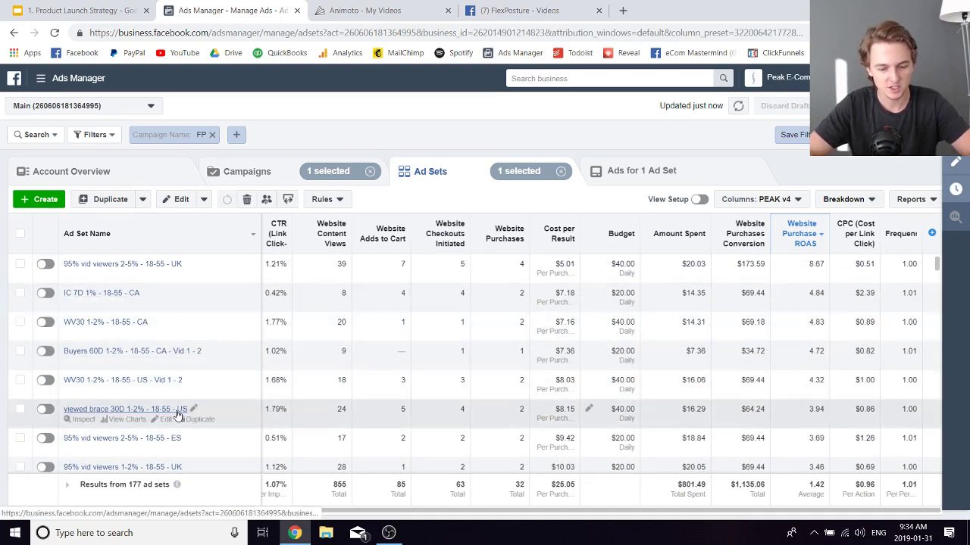
{"action": "scroll", "coordinate": [110, 407], "scroll_direction": "down", "scroll_amount": 3}
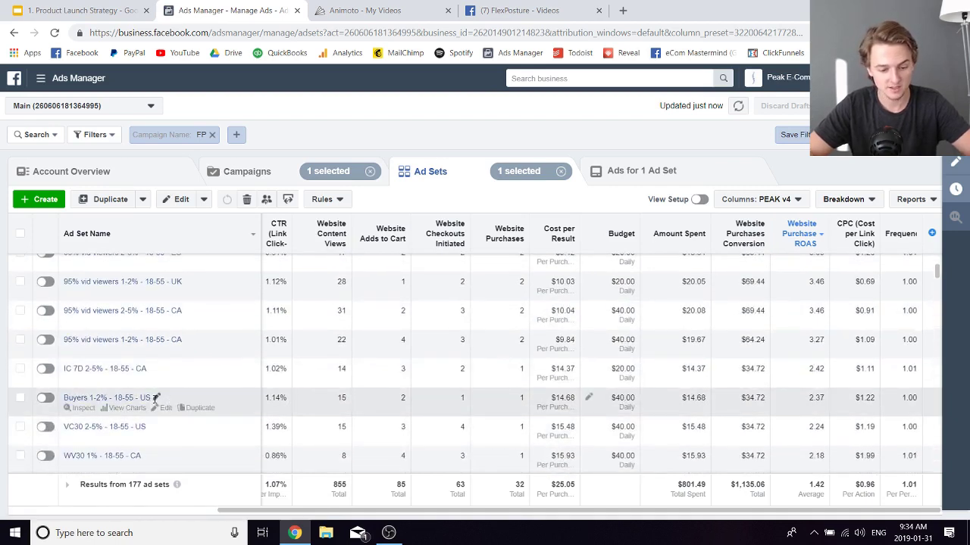
{"action": "left_click_drag", "start_coordinate": [155, 400], "coordinate": [66, 405]}
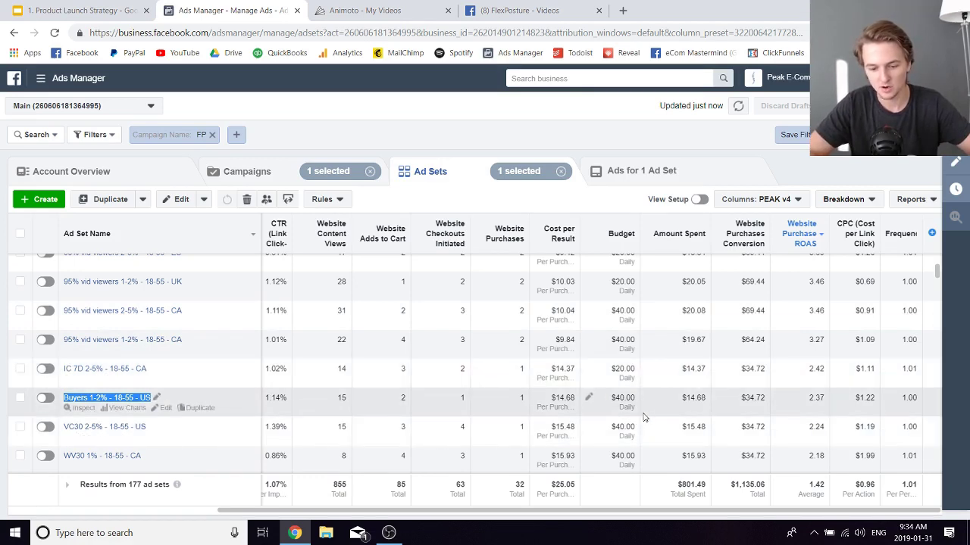
{"action": "scroll", "coordinate": [648, 378], "scroll_direction": "down", "scroll_amount": 5}
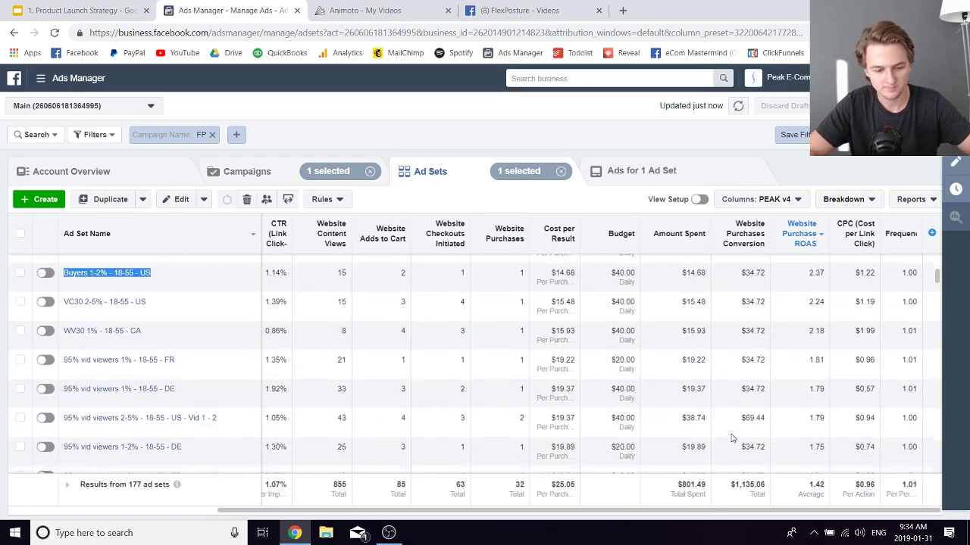
{"action": "scroll", "coordinate": [644, 341], "scroll_direction": "up", "scroll_amount": 10}
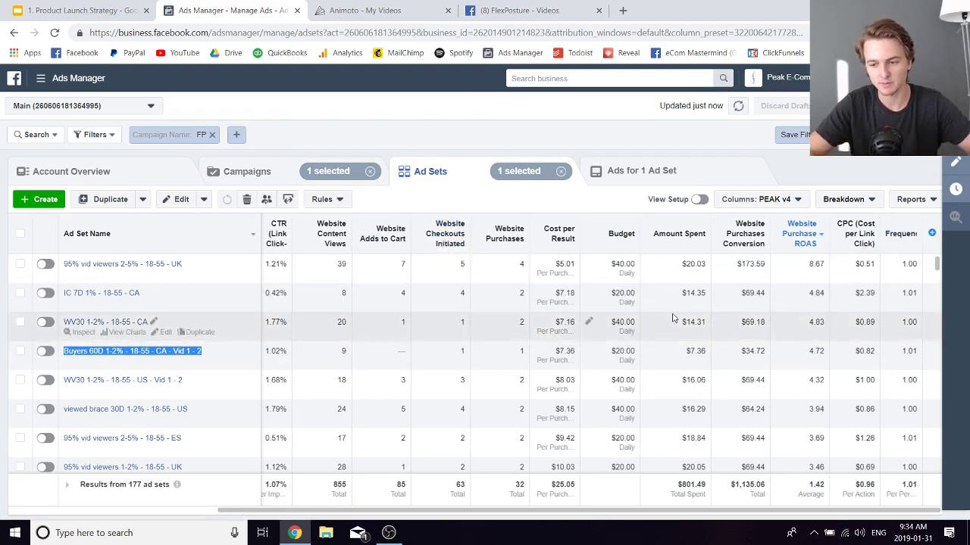
Set the reporting date range to July 21–22, 2018 for the ad sets
{"action": "left_click", "coordinate": [871, 134]}
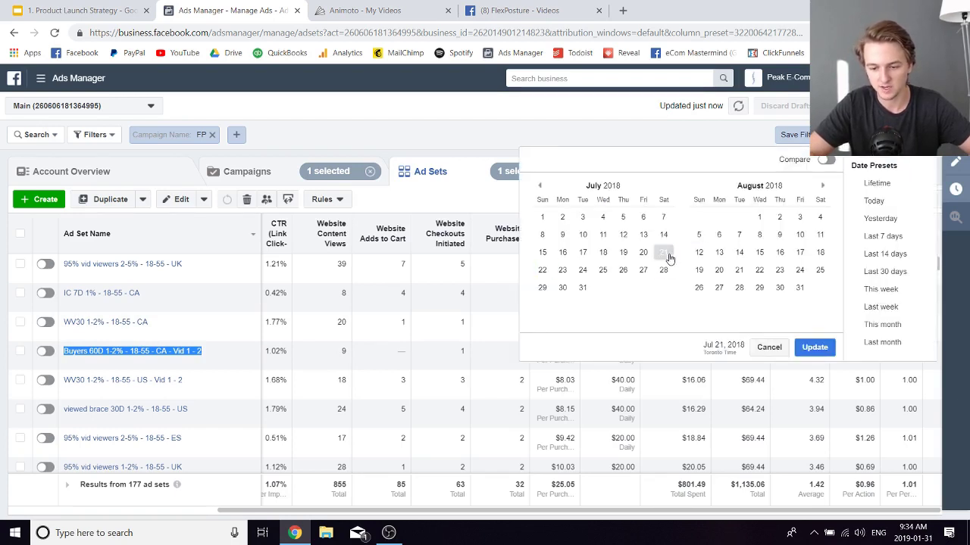
{"action": "left_click", "coordinate": [664, 254]}
{"action": "left_click", "coordinate": [543, 271]}
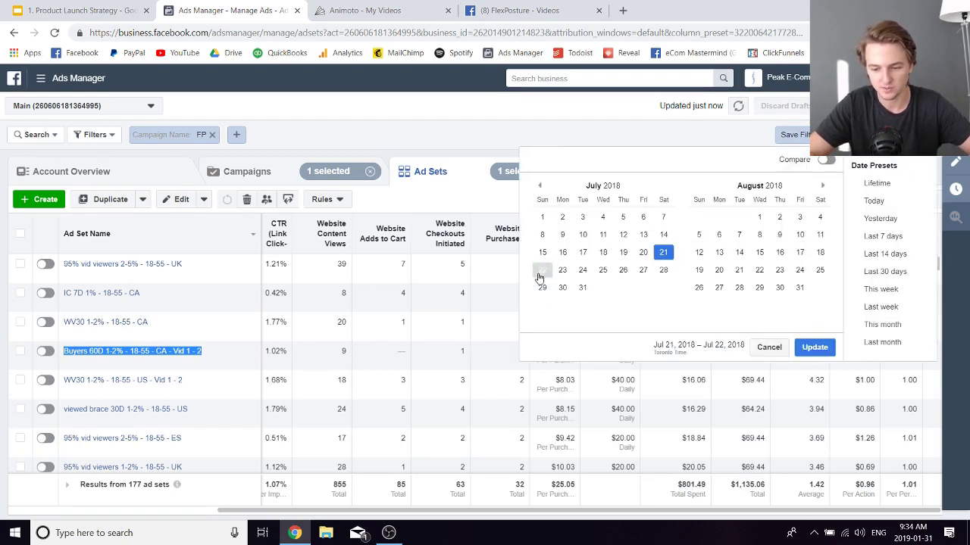
{"action": "left_click", "coordinate": [812, 346]}
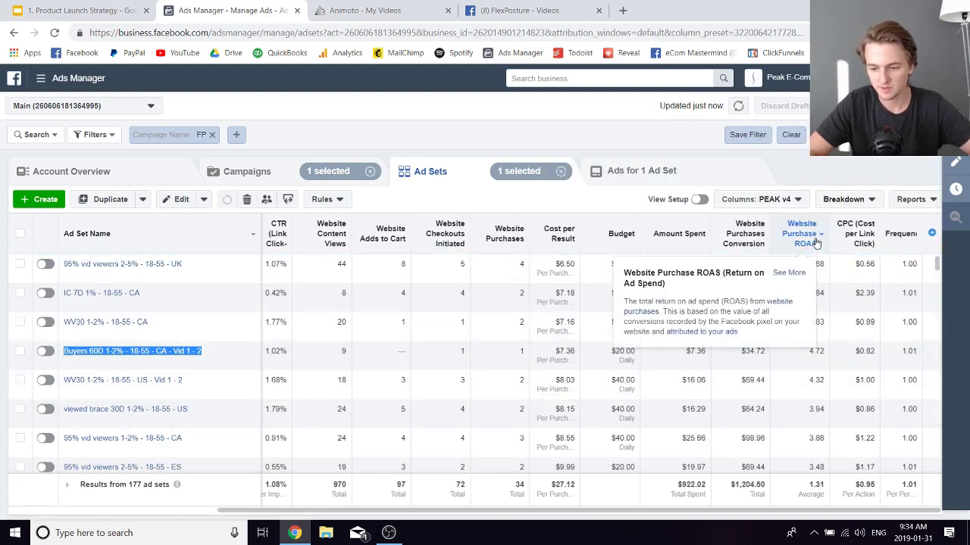
Examine the ROAS ranking for the two-day range, from the best ad sets down to those without spend
{"action": "scroll", "coordinate": [826, 273], "scroll_direction": "down", "scroll_amount": 5}
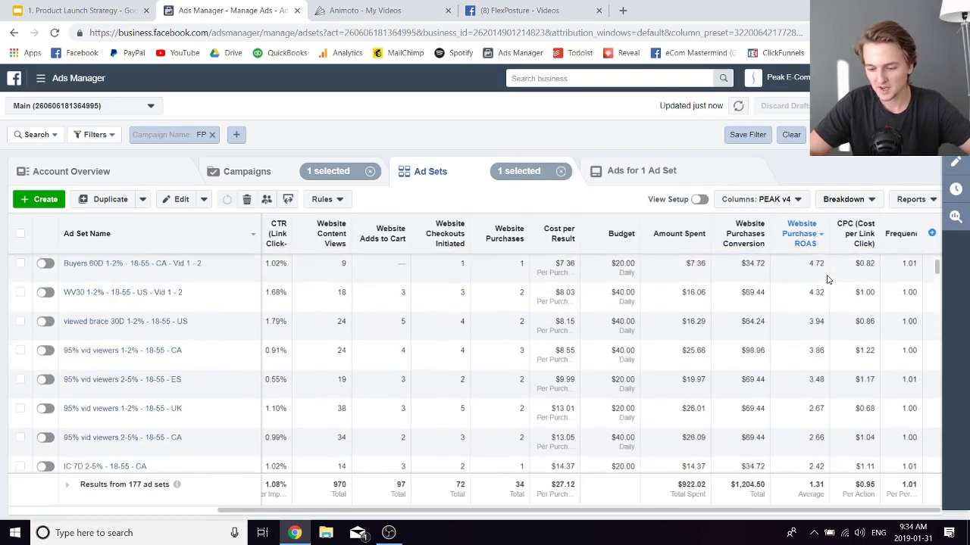
{"action": "scroll", "coordinate": [828, 279], "scroll_direction": "down", "scroll_amount": 3}
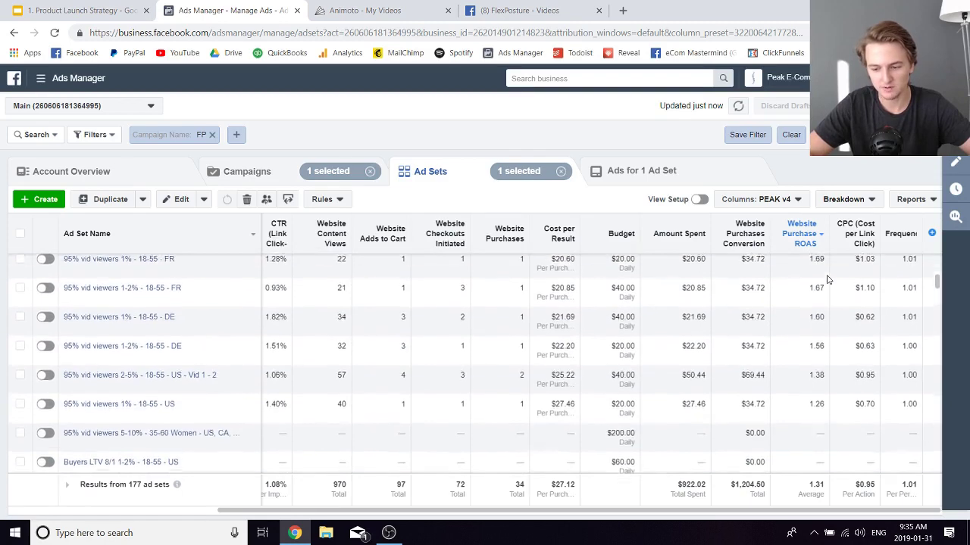
{"action": "scroll", "coordinate": [828, 279], "scroll_direction": "down", "scroll_amount": 10}
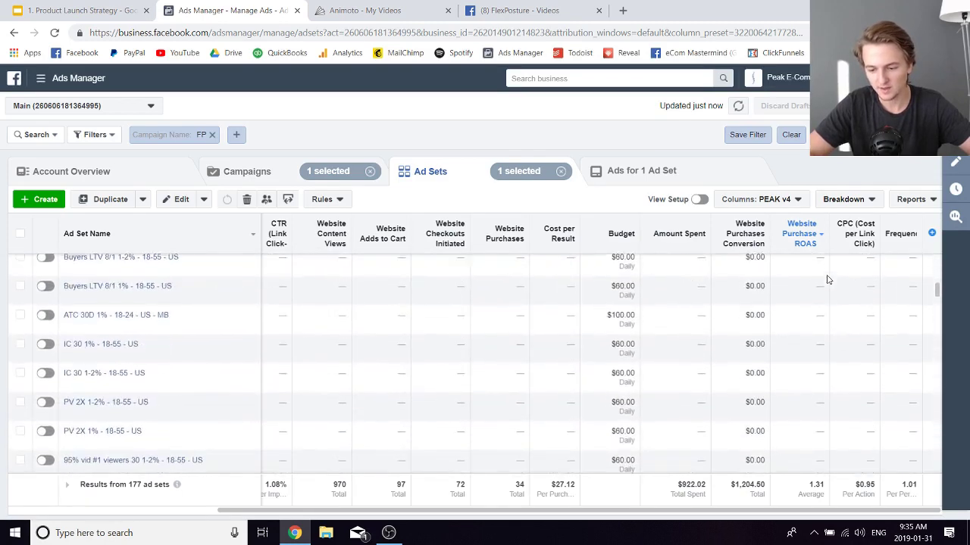
{"action": "scroll", "coordinate": [828, 279], "scroll_direction": "up", "scroll_amount": 8}
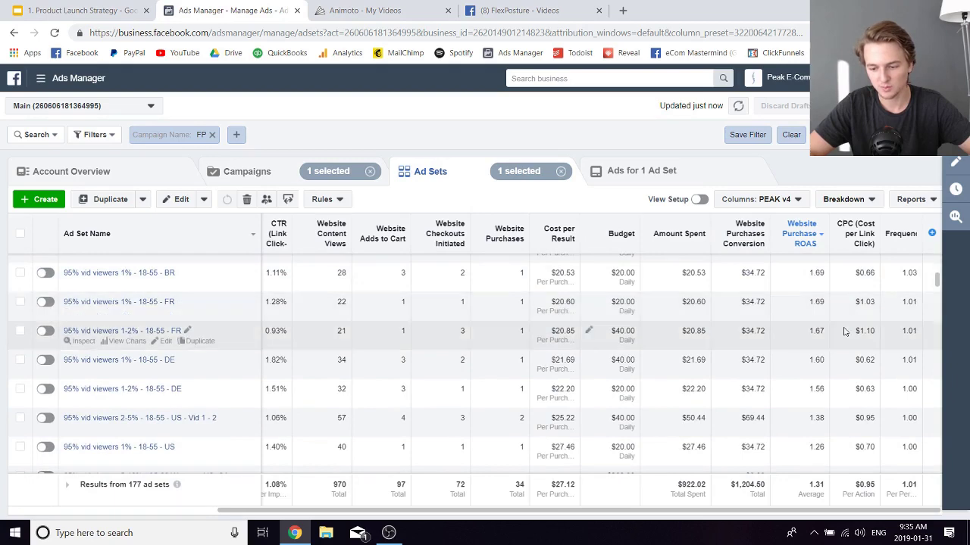
{"action": "scroll", "coordinate": [804, 371], "scroll_direction": "up", "scroll_amount": 5}
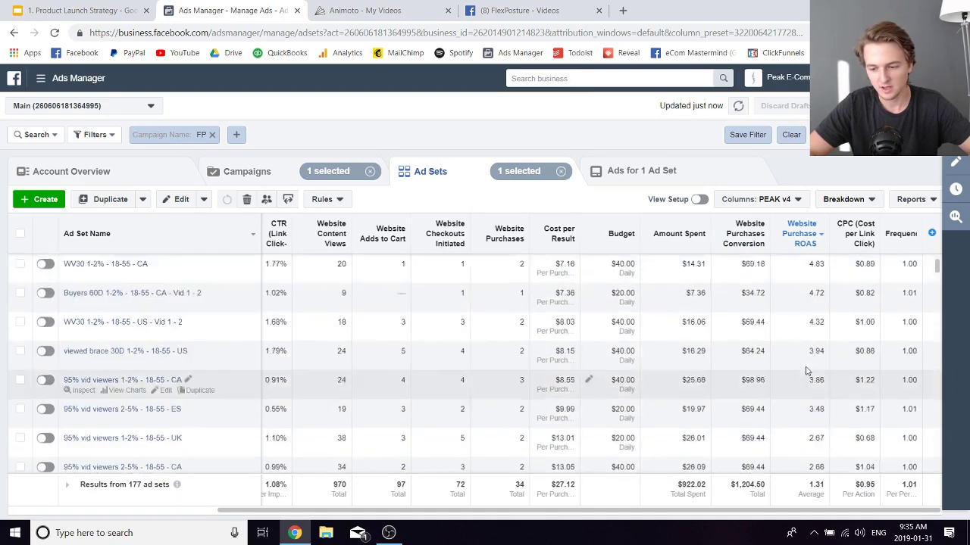
{"action": "scroll", "coordinate": [806, 371], "scroll_direction": "down", "scroll_amount": 3}
{"action": "scroll", "coordinate": [806, 371], "scroll_direction": "down", "scroll_amount": 2}
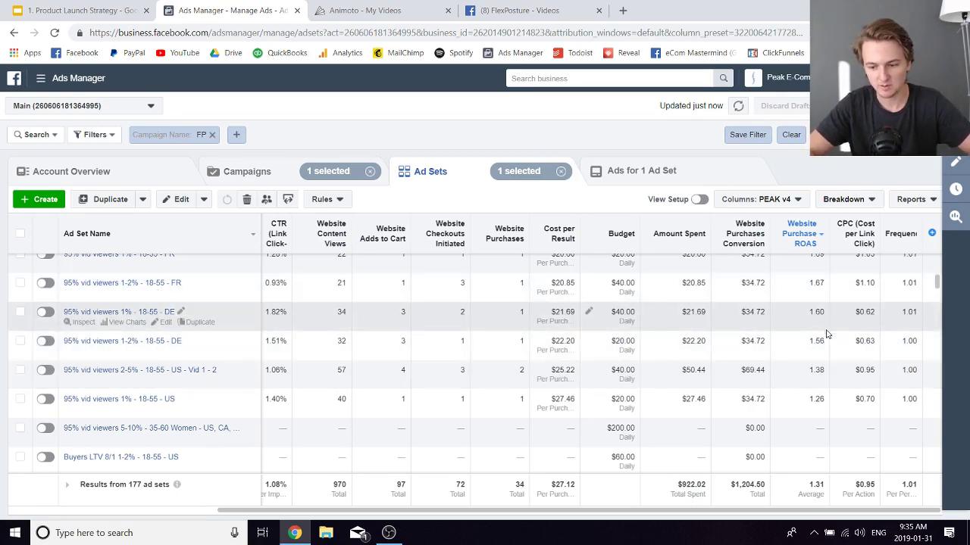
{"action": "scroll", "coordinate": [840, 318], "scroll_direction": "up", "scroll_amount": 10}
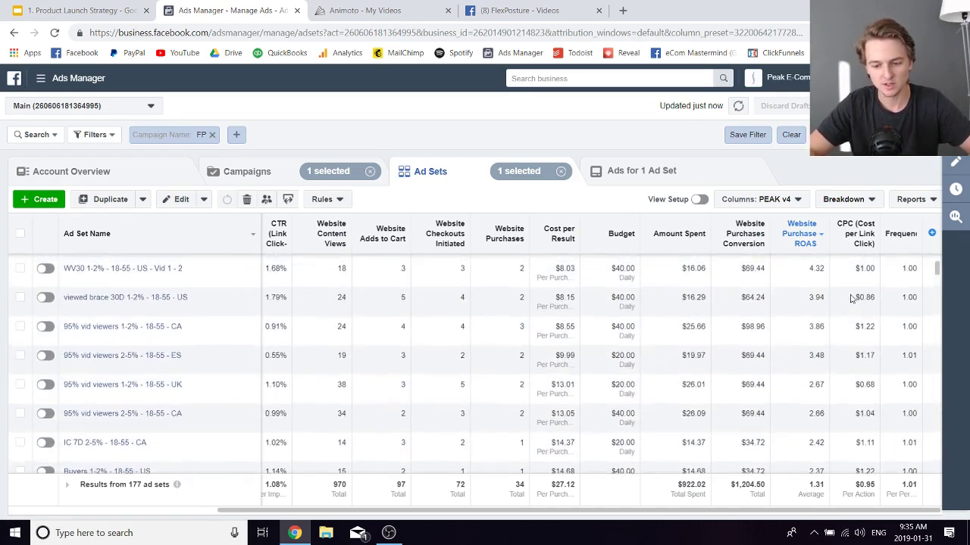
Return to the campaigns list, set the reporting date to July 23, 2018 and sort the campaigns by amount spent
{"action": "left_click", "coordinate": [244, 172]}
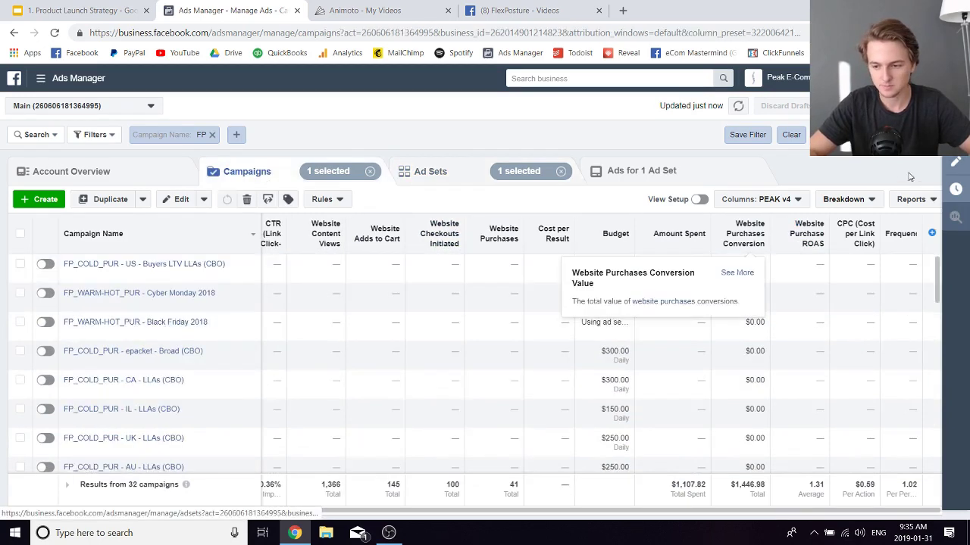
{"action": "left_click", "coordinate": [894, 106]}
{"action": "left_click", "coordinate": [562, 270]}
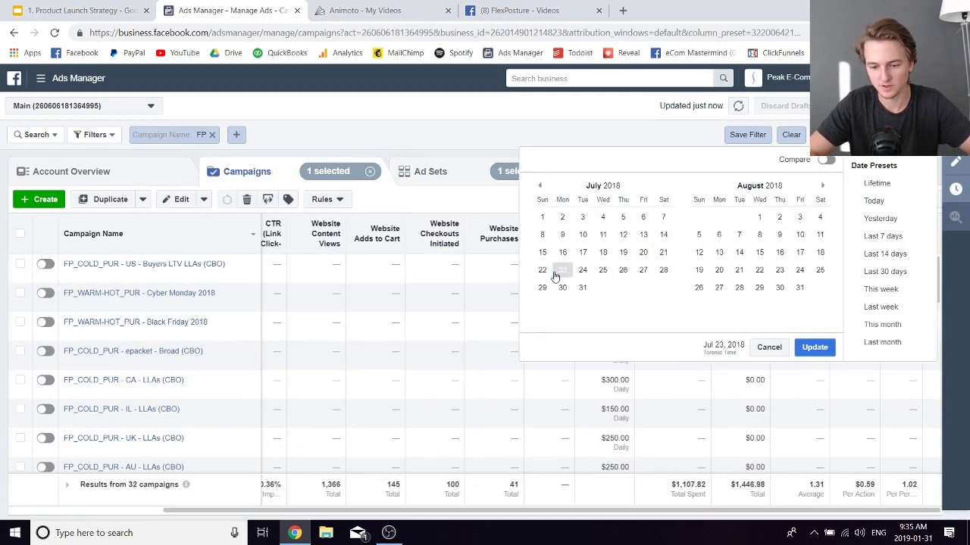
{"action": "left_click", "coordinate": [814, 347]}
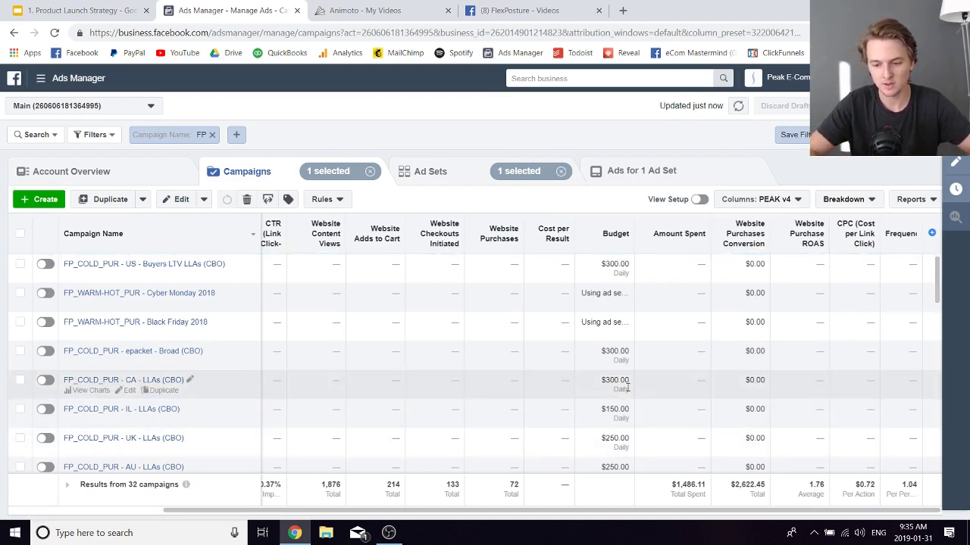
{"action": "left_click", "coordinate": [678, 235]}
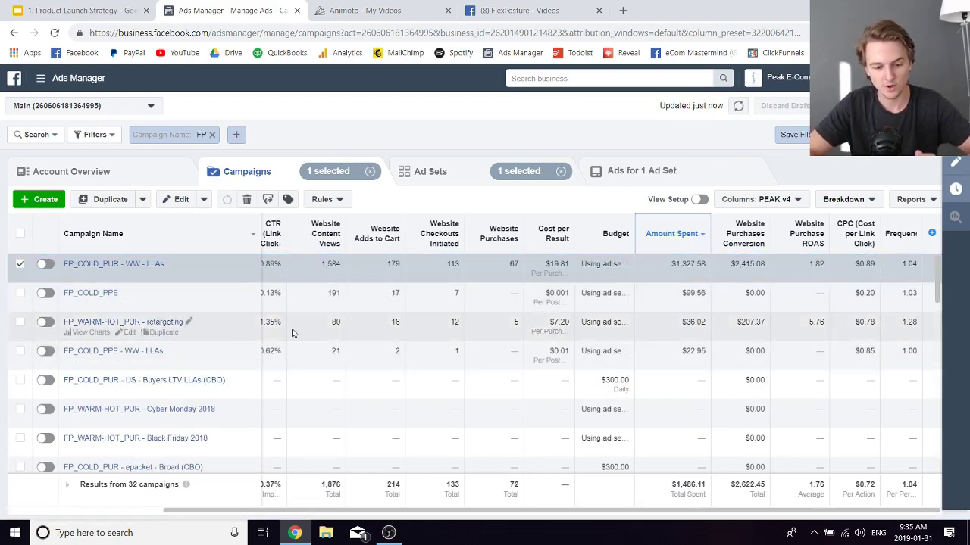
Check the FP_WARM-HOT_PUR - retargeting campaign's ad sets sorted by amount spent, and return to the campaigns list
{"action": "left_click", "coordinate": [173, 326]}
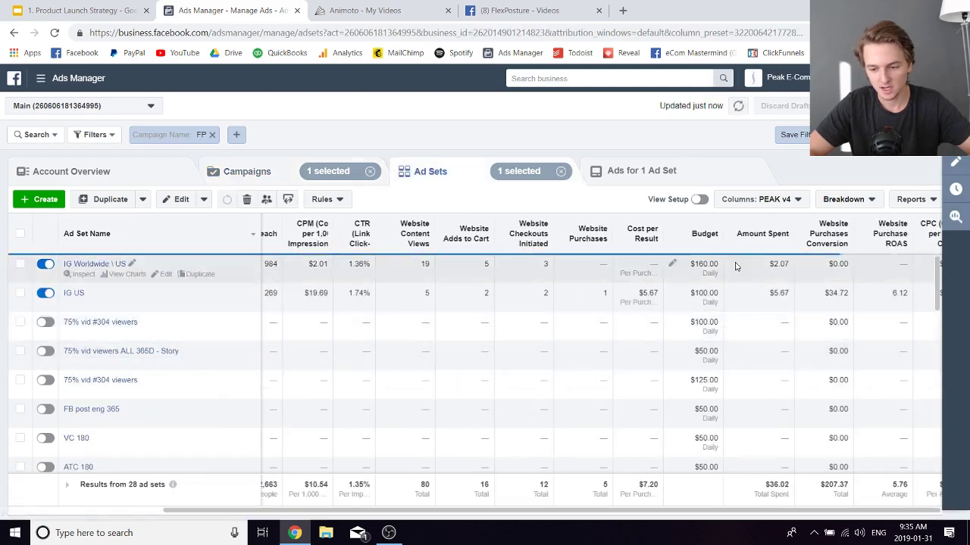
{"action": "left_click", "coordinate": [762, 246]}
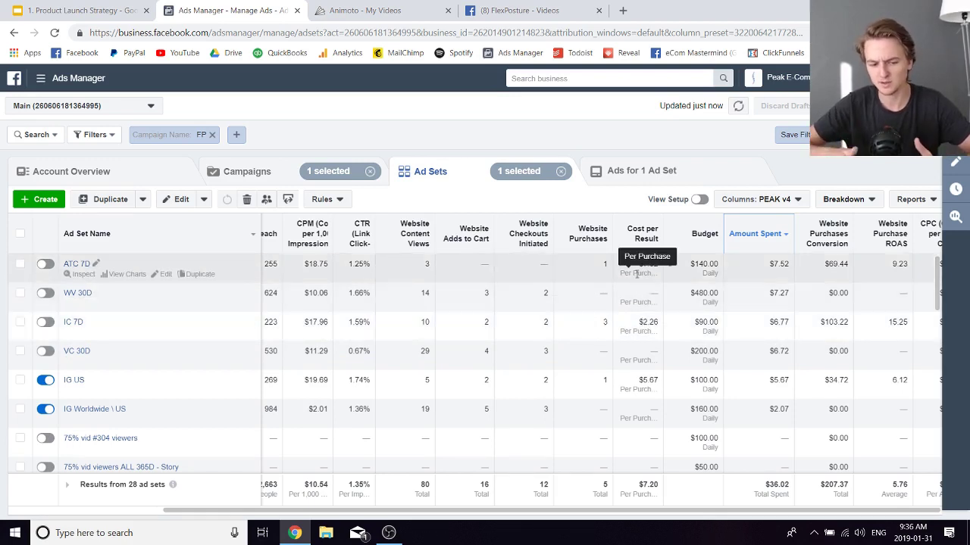
{"action": "left_click", "coordinate": [227, 167]}
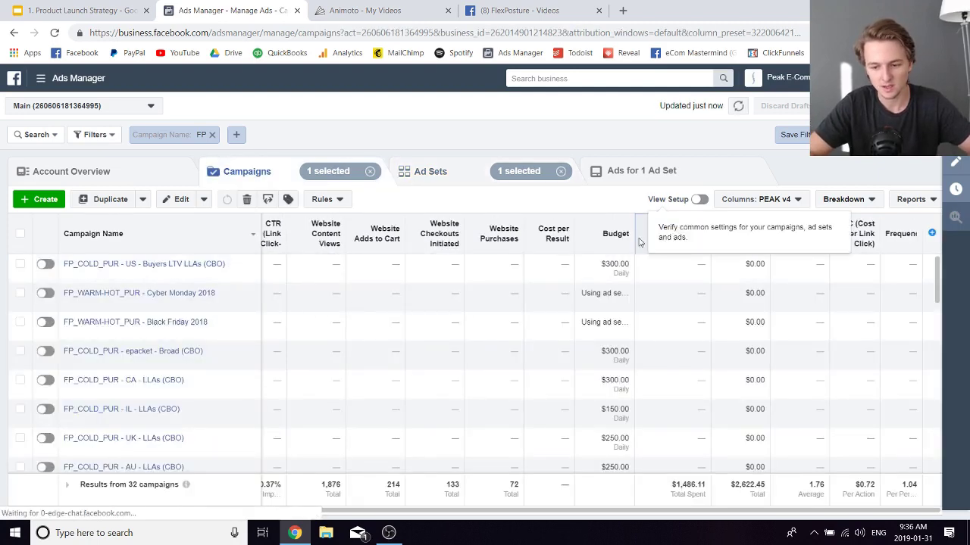
Sort the campaigns by amount spent, open the FP_COLD_PUR - WW - LLAs ad sets and sort those by amount spent too
{"action": "left_click", "coordinate": [672, 234]}
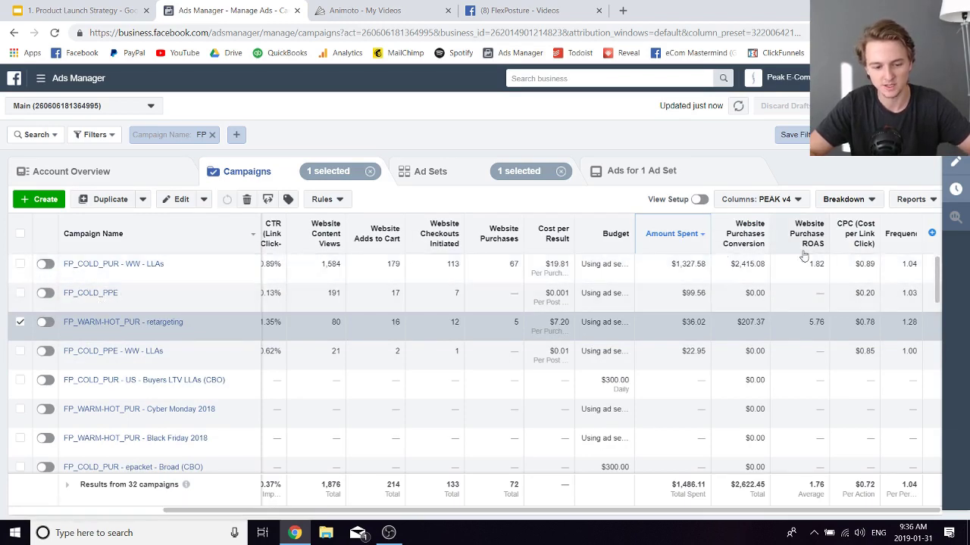
{"action": "left_click", "coordinate": [106, 264]}
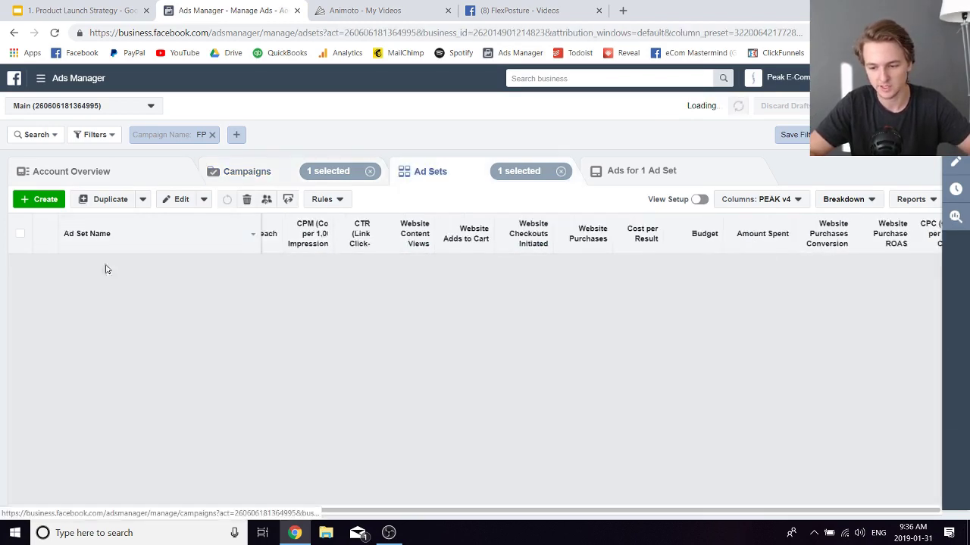
{"action": "scroll", "coordinate": [682, 314], "scroll_direction": "right", "scroll_amount": 2}
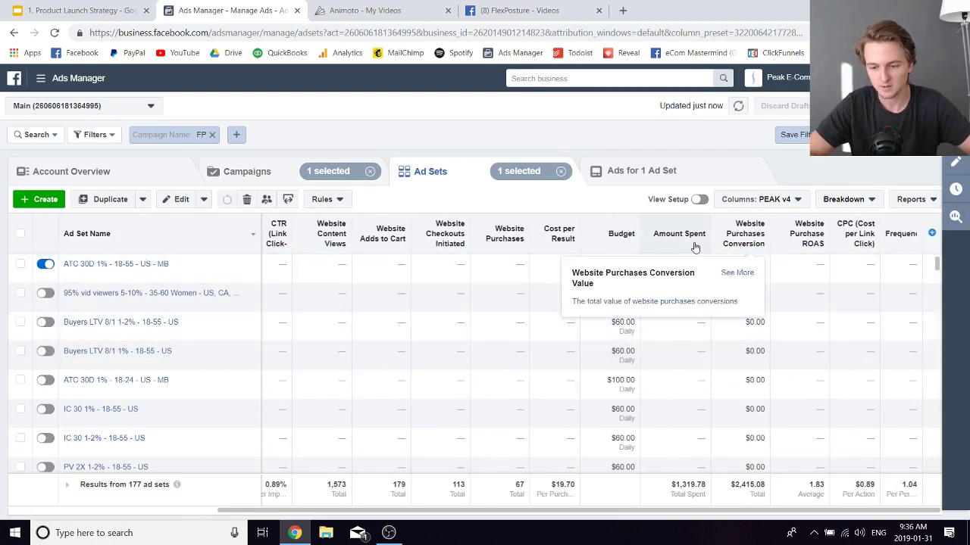
{"action": "left_click", "coordinate": [703, 247]}
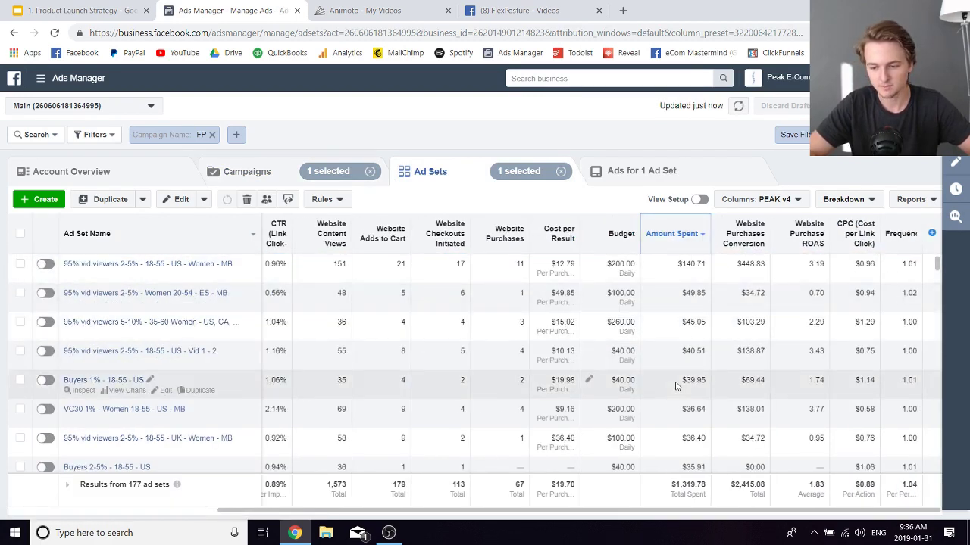
Examine the spend, purchases and ROAS of the July 23 ad sets, marking viewed brace 30D 2-5% - 18-55 - US
{"action": "scroll", "coordinate": [522, 350], "scroll_direction": "down", "scroll_amount": 3}
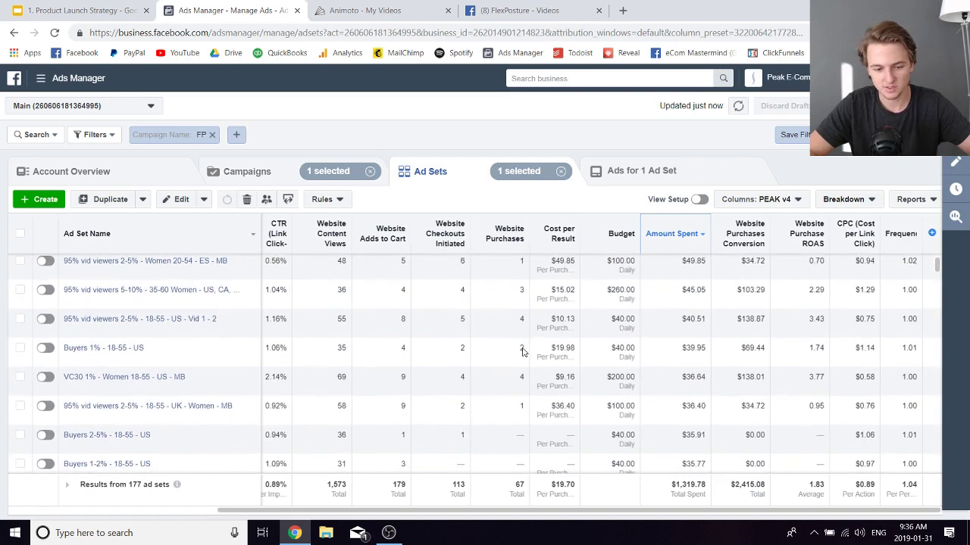
{"action": "scroll", "coordinate": [522, 351], "scroll_direction": "down", "scroll_amount": 1}
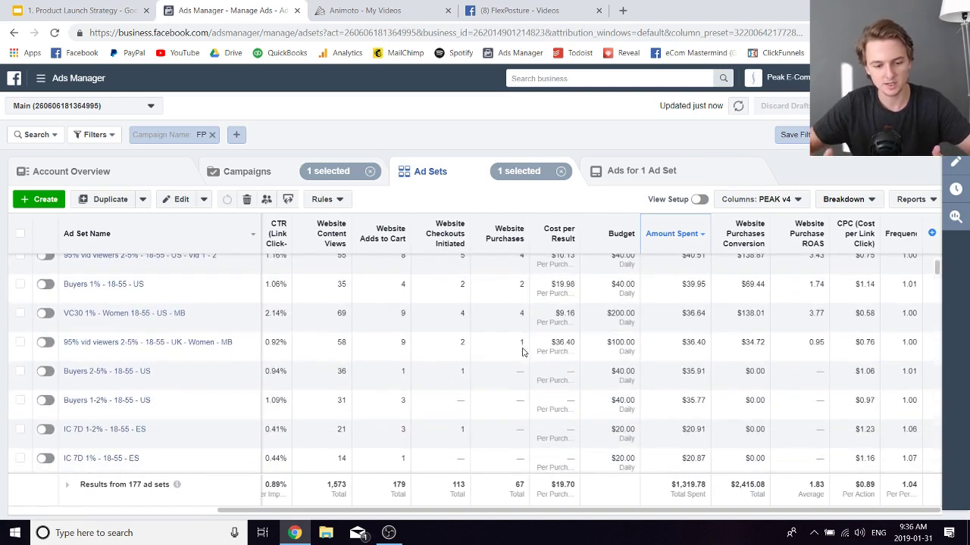
{"action": "mouse_move", "coordinate": [253, 412]}
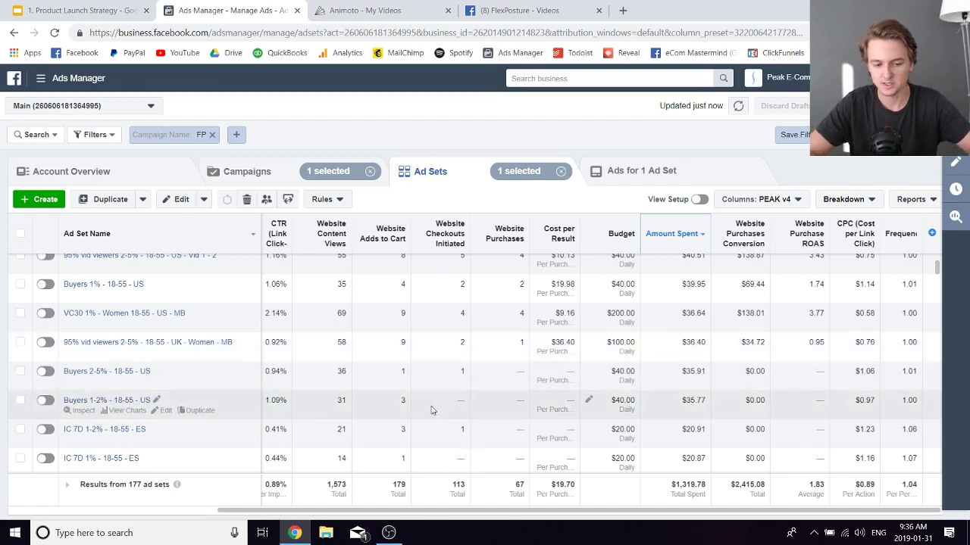
{"action": "scroll", "coordinate": [399, 417], "scroll_direction": "down", "scroll_amount": 3}
{"action": "scroll", "coordinate": [399, 417], "scroll_direction": "up", "scroll_amount": 5}
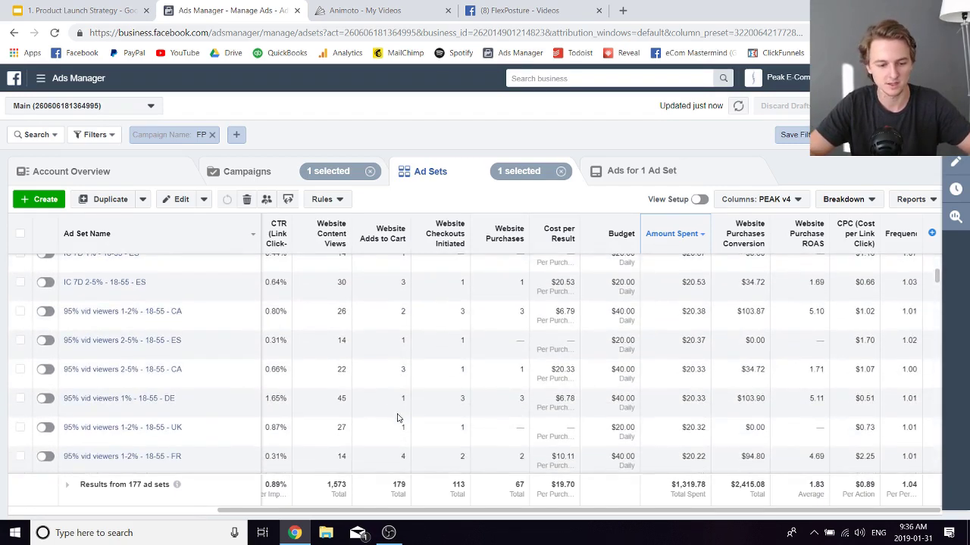
{"action": "scroll", "coordinate": [398, 417], "scroll_direction": "down", "scroll_amount": 5}
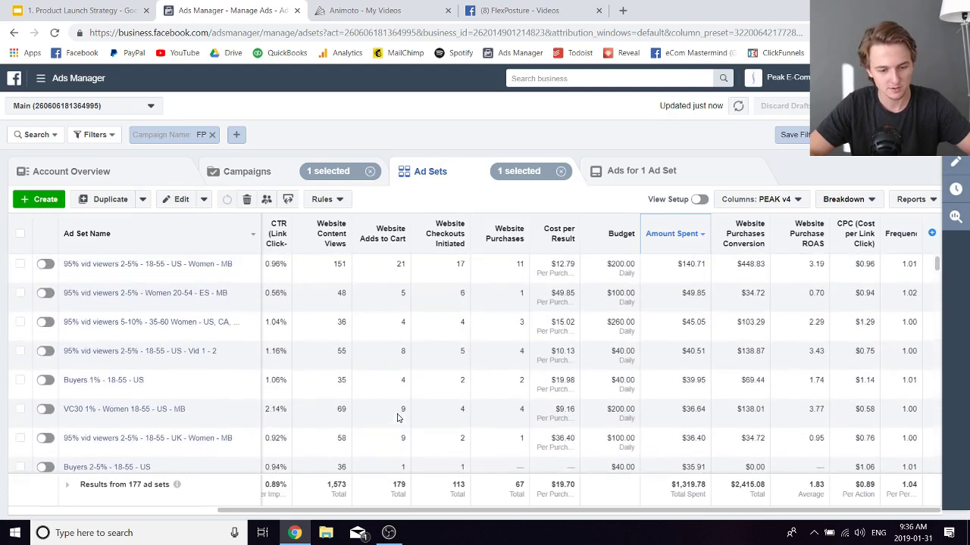
{"action": "scroll", "coordinate": [397, 418], "scroll_direction": "down", "scroll_amount": 5}
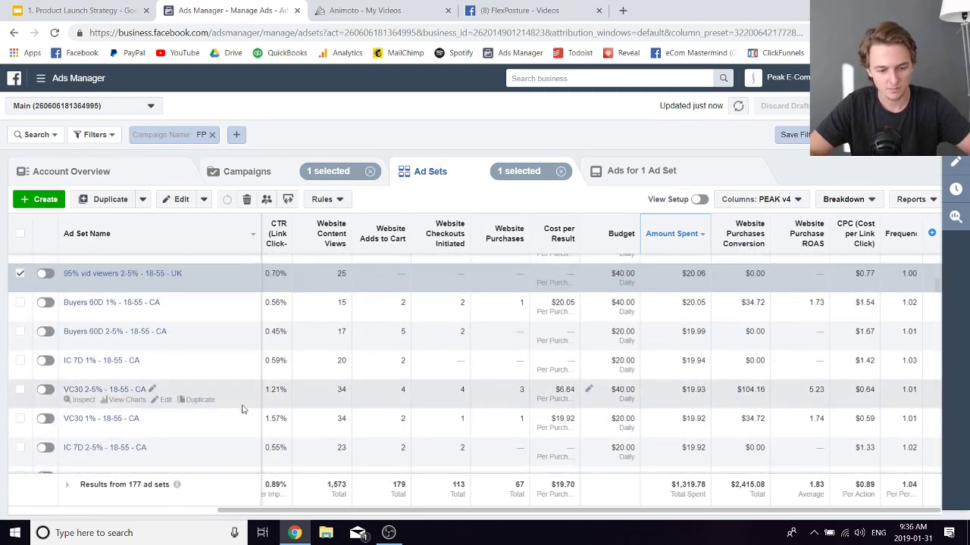
{"action": "scroll", "coordinate": [242, 409], "scroll_direction": "down", "scroll_amount": 4}
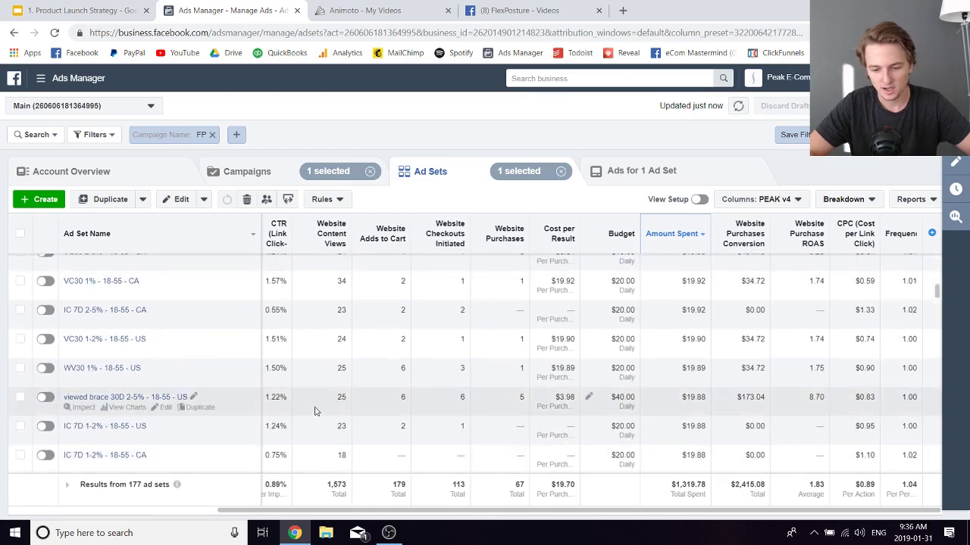
{"action": "left_click", "coordinate": [248, 402]}
{"action": "scroll", "coordinate": [248, 402], "scroll_direction": "down", "scroll_amount": 4}
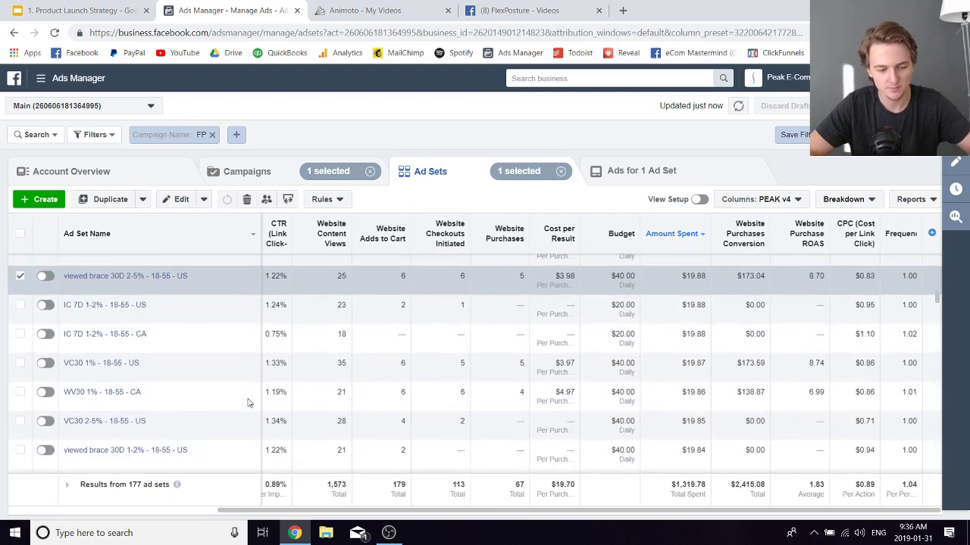
Look through the remaining July 23 ad sets, sort them by website purchase ROAS and examine the best performers
{"action": "scroll", "coordinate": [248, 402], "scroll_direction": "down", "scroll_amount": 1}
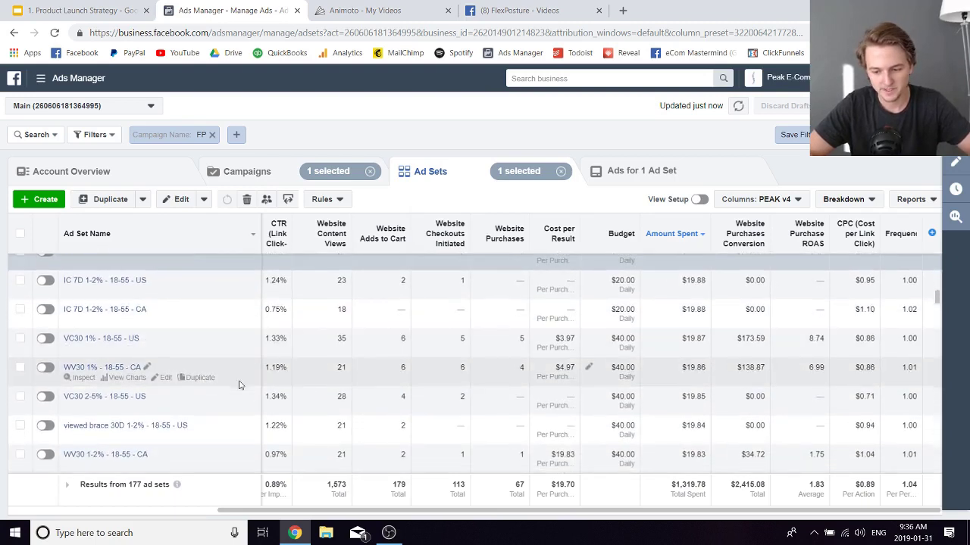
{"action": "scroll", "coordinate": [239, 386], "scroll_direction": "down", "scroll_amount": 10}
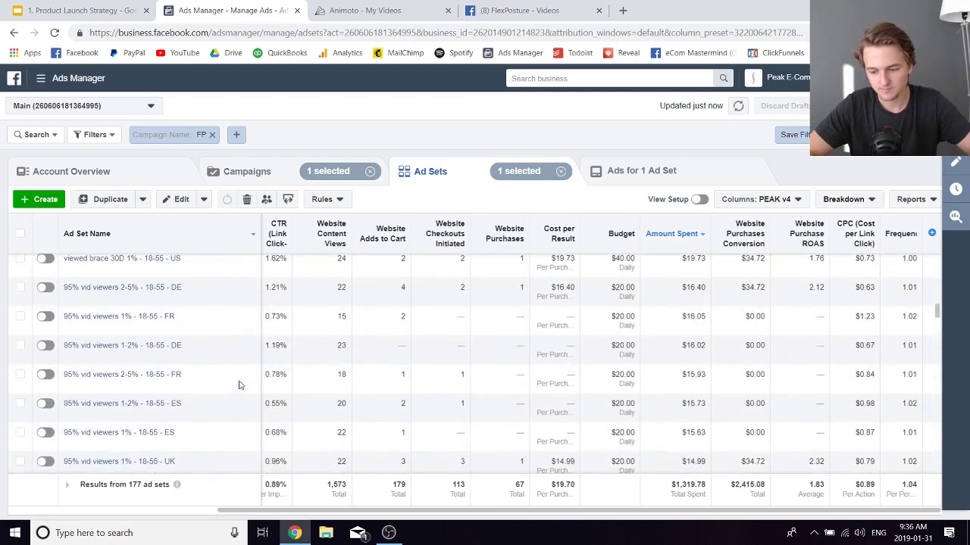
{"action": "scroll", "coordinate": [238, 386], "scroll_direction": "down", "scroll_amount": 7}
{"action": "scroll", "coordinate": [238, 386], "scroll_direction": "up", "scroll_amount": 10}
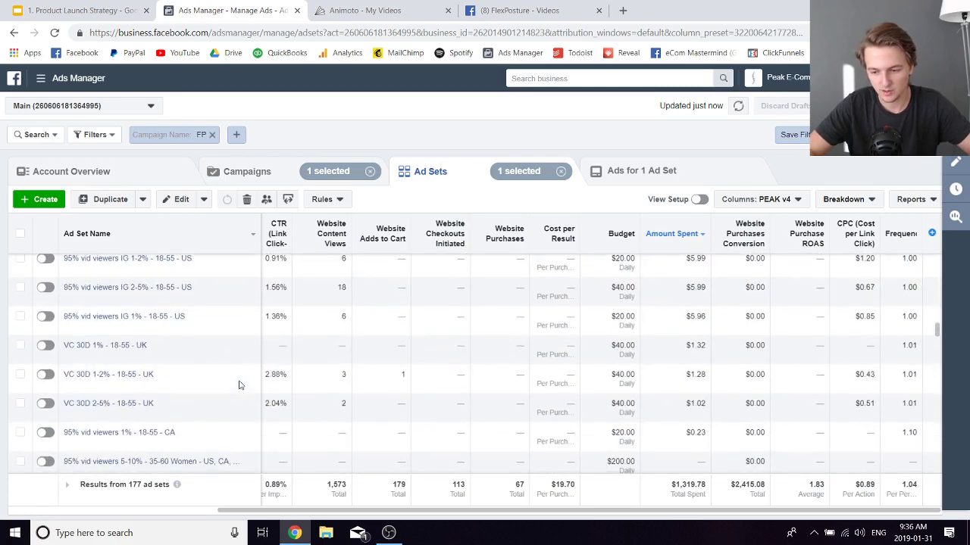
{"action": "left_click", "coordinate": [795, 239]}
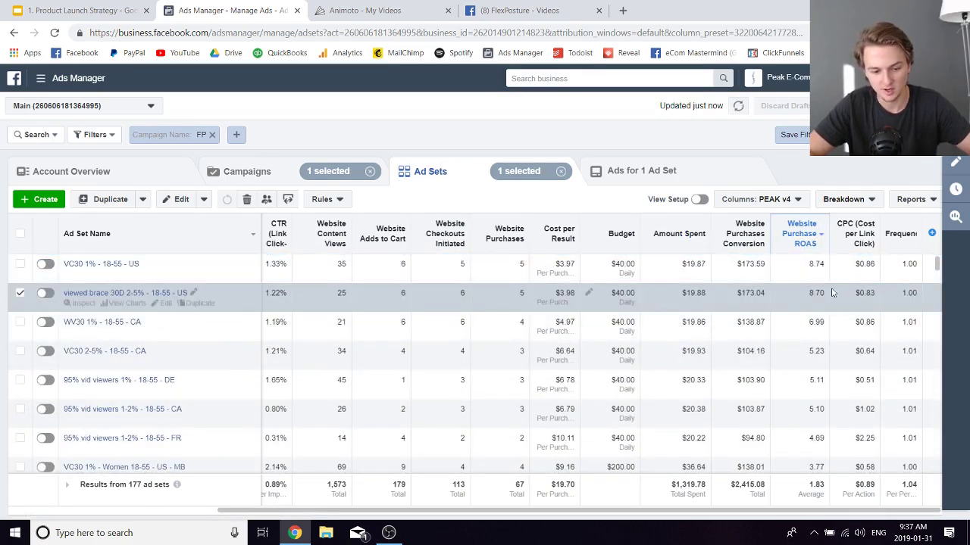
{"action": "scroll", "coordinate": [814, 377], "scroll_direction": "down", "scroll_amount": 3}
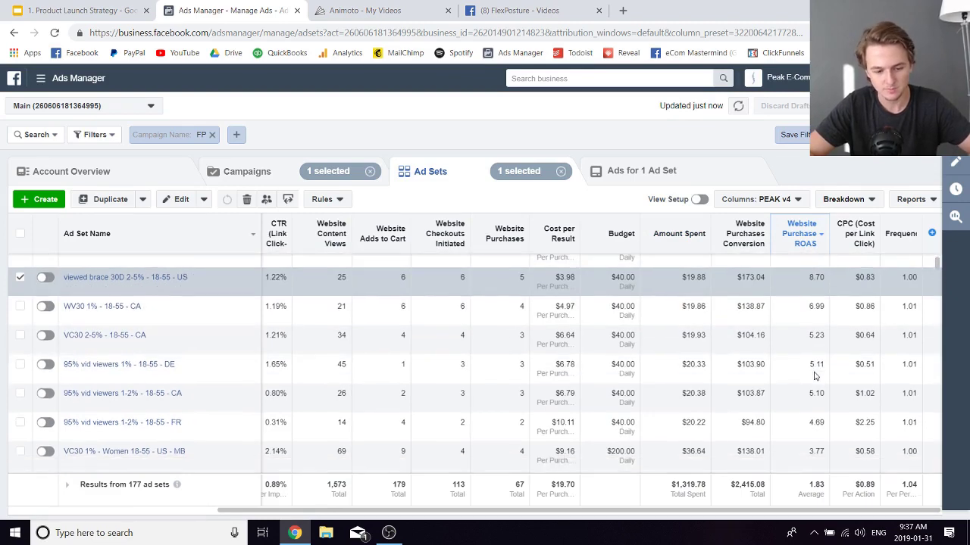
{"action": "scroll", "coordinate": [814, 376], "scroll_direction": "down", "scroll_amount": 1}
{"action": "scroll", "coordinate": [803, 363], "scroll_direction": "up", "scroll_amount": 5}
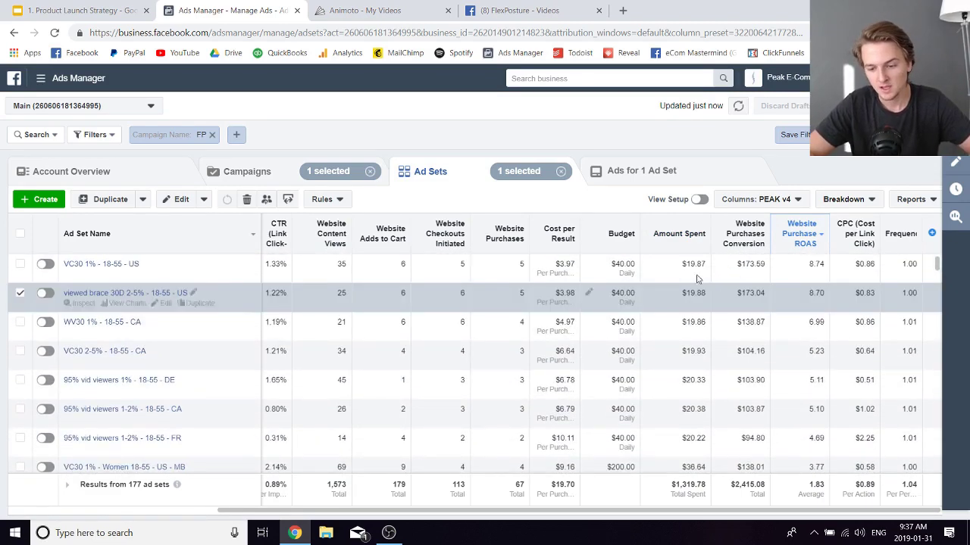
Sort the ad sets by amount spent and examine the bid strategy, budget and spend of 95% vid viewers 2-5% - 18-55 - US - Women - MB
{"action": "left_click", "coordinate": [663, 235]}
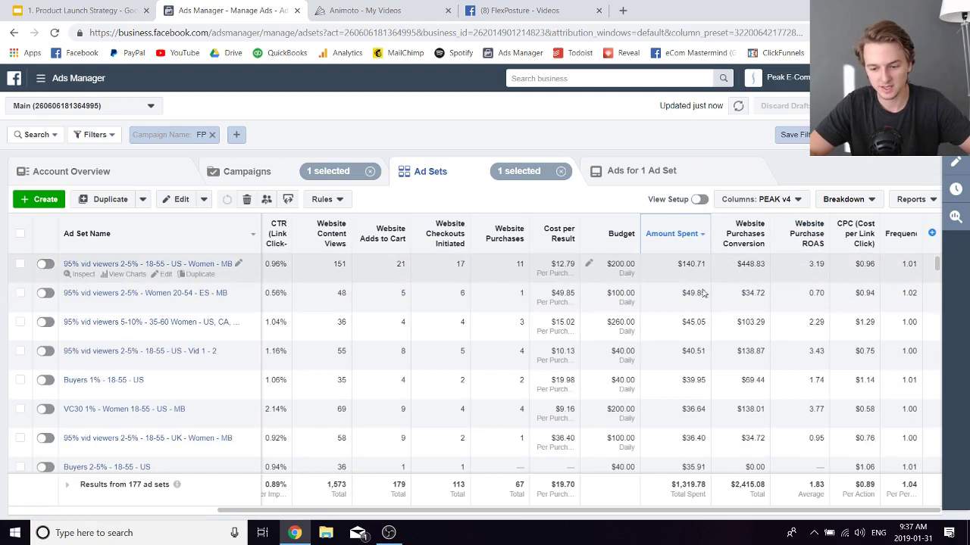
{"action": "left_click", "coordinate": [667, 267]}
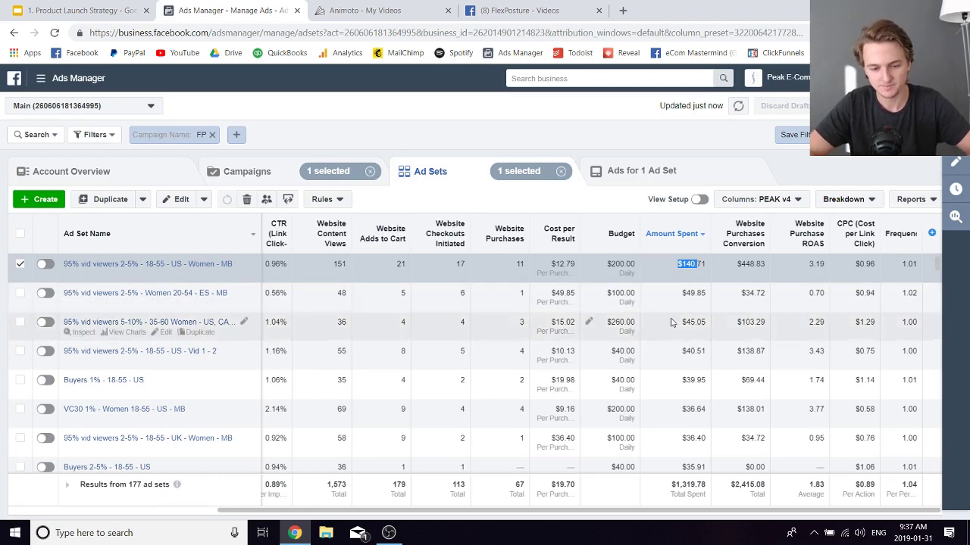
{"action": "scroll", "coordinate": [425, 324], "scroll_direction": "left", "scroll_amount": 10}
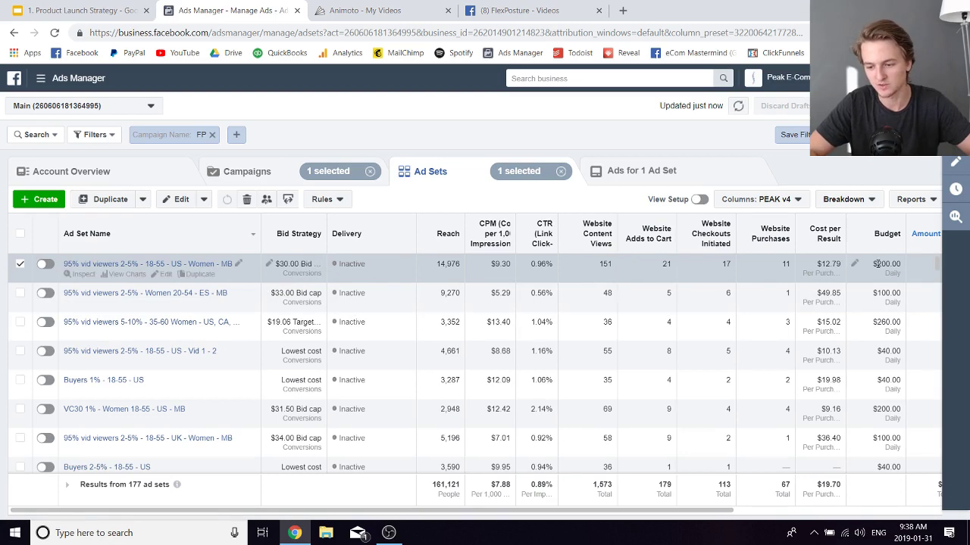
{"action": "scroll", "coordinate": [894, 266], "scroll_direction": "right", "scroll_amount": 2}
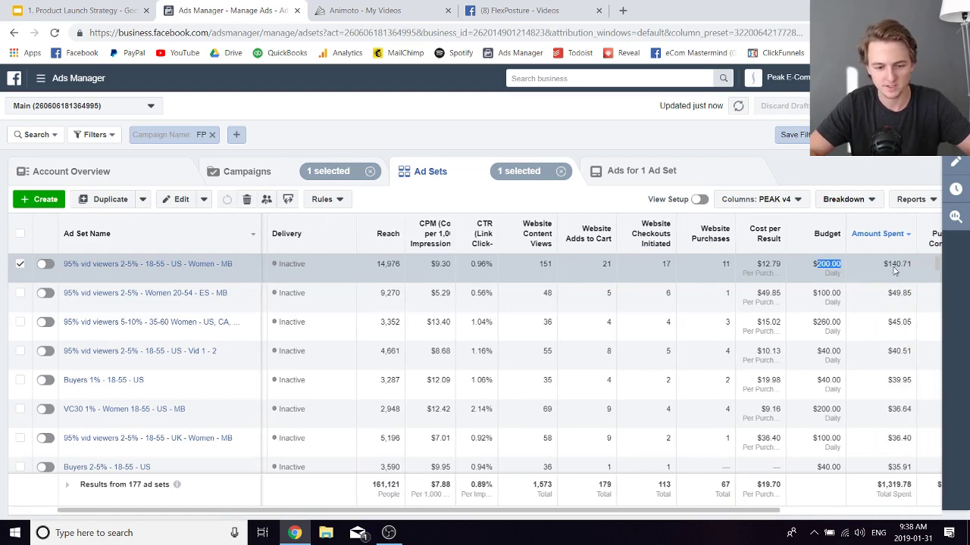
{"action": "scroll", "coordinate": [895, 271], "scroll_direction": "right", "scroll_amount": 5}
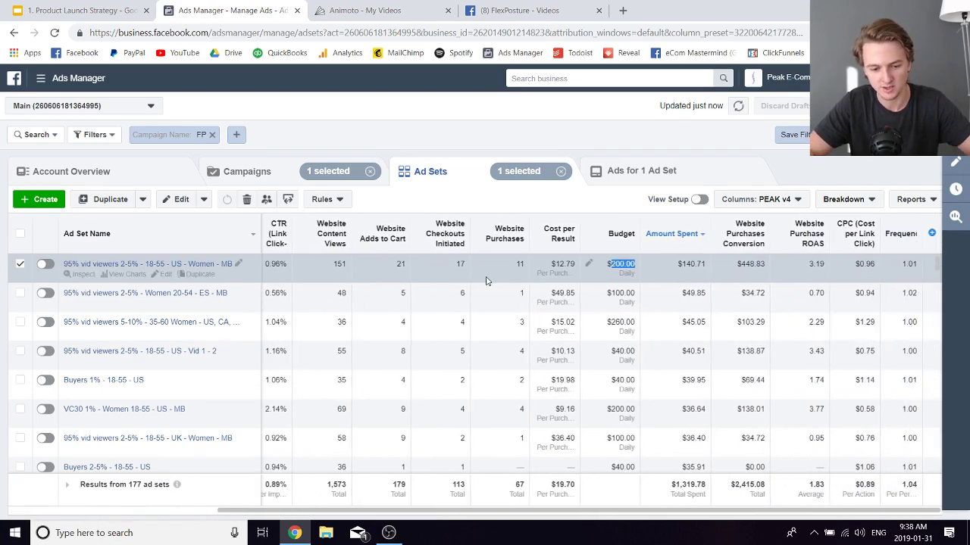
{"action": "scroll", "coordinate": [349, 308], "scroll_direction": "left", "scroll_amount": 5}
{"action": "scroll", "coordinate": [504, 391], "scroll_direction": "right", "scroll_amount": 5}
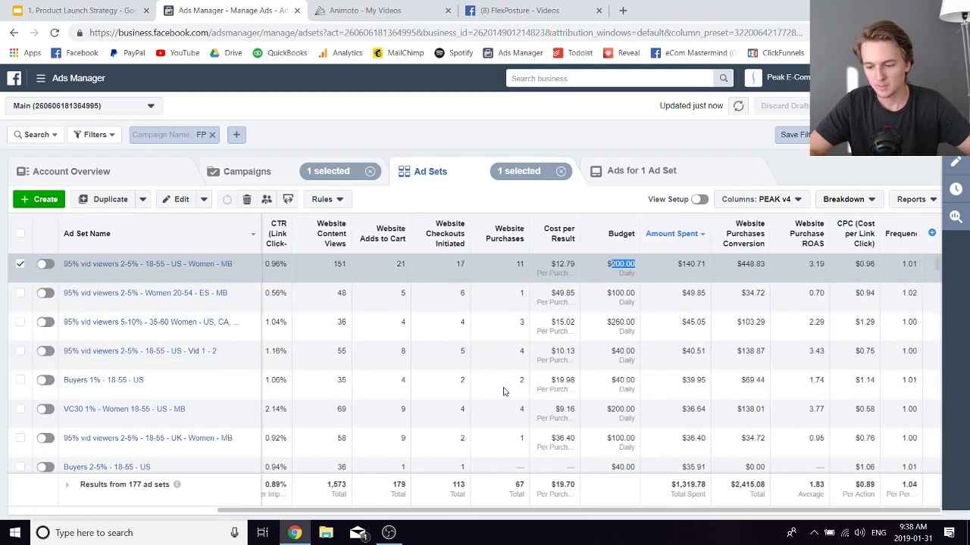
{"action": "scroll", "coordinate": [503, 391], "scroll_direction": "down", "scroll_amount": 5}
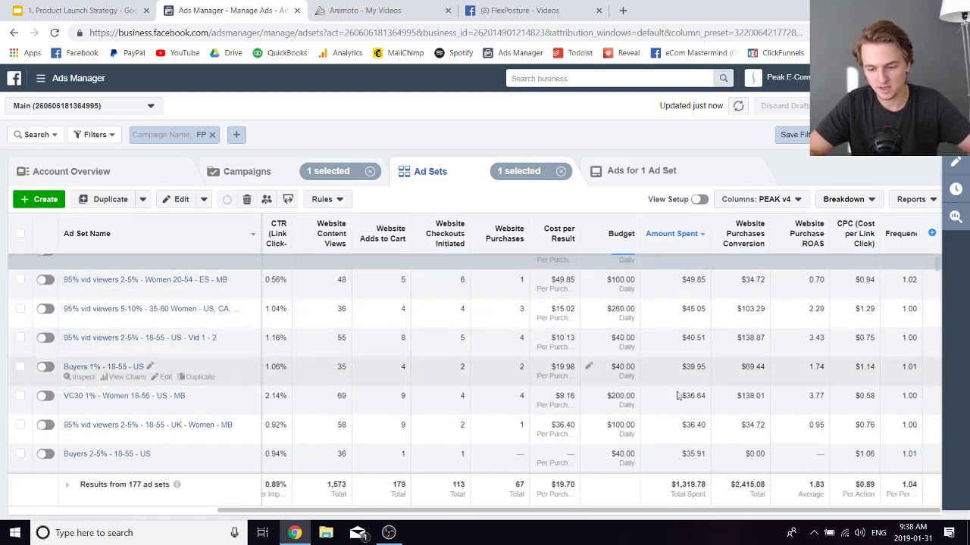
{"action": "scroll", "coordinate": [660, 418], "scroll_direction": "up", "scroll_amount": 5}
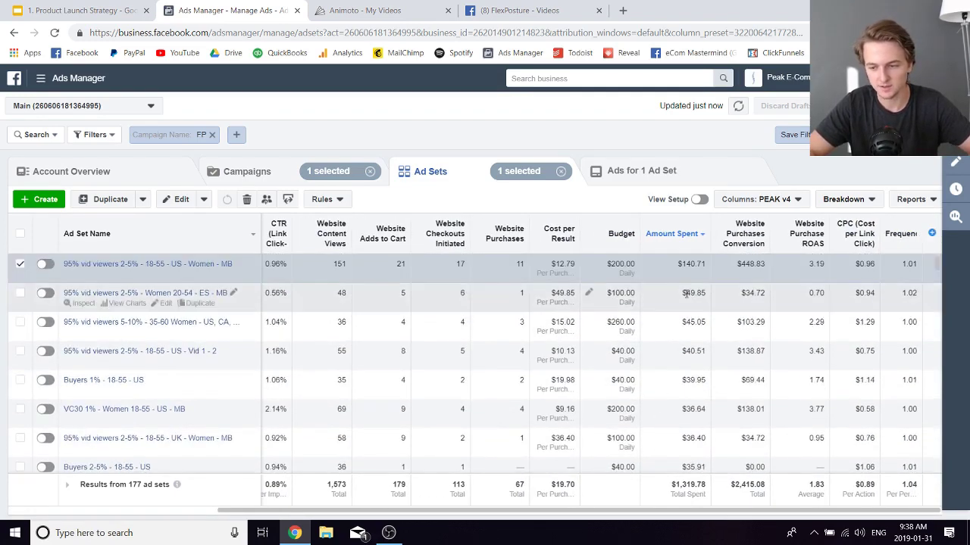
Return to the campaigns list, sort it by amount spent and set the reporting date to July 24, 2018
{"action": "left_click", "coordinate": [250, 173]}
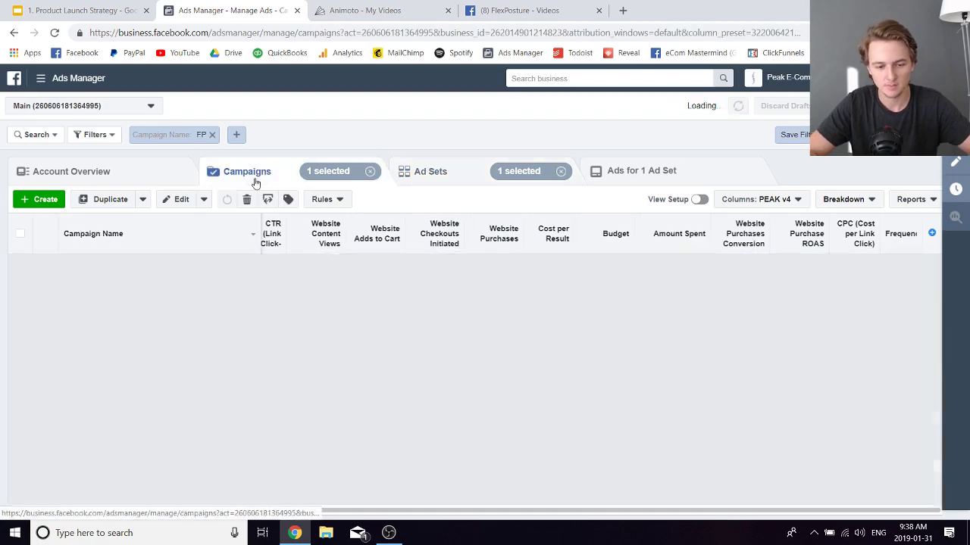
{"action": "left_click", "coordinate": [686, 237]}
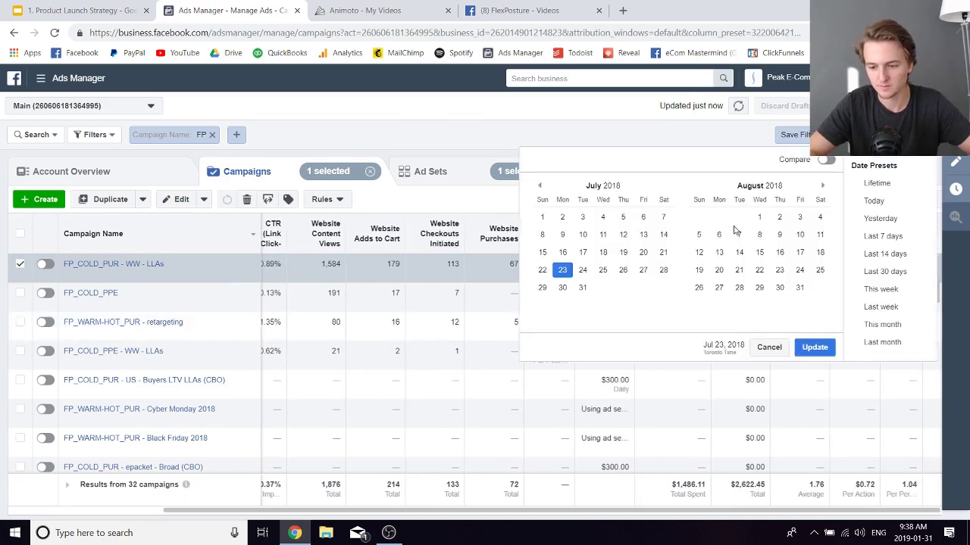
{"action": "left_click", "coordinate": [886, 134]}
{"action": "left_click", "coordinate": [815, 348]}
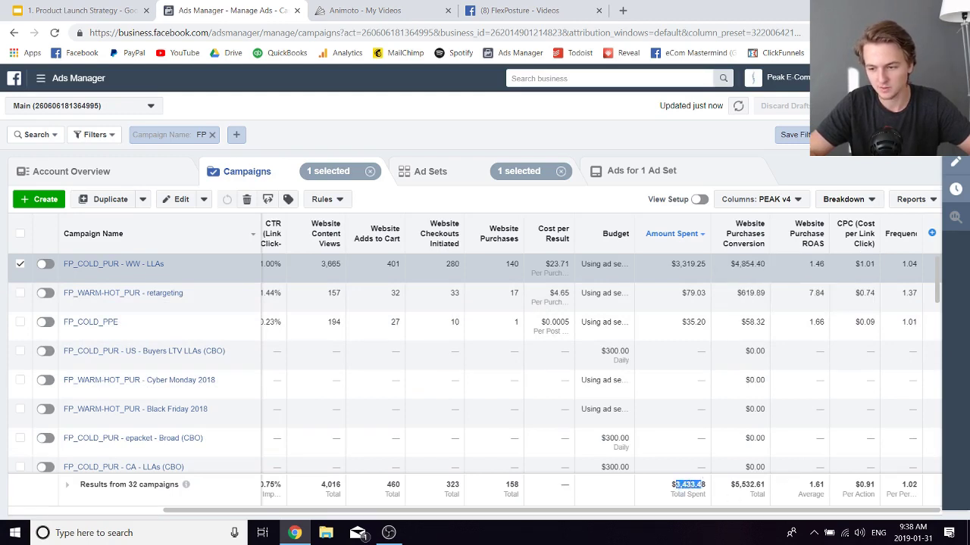
Compare campaign totals by switching the reporting date to July 23, 2018 and back to July 24, 2018
{"action": "left_click", "coordinate": [871, 134]}
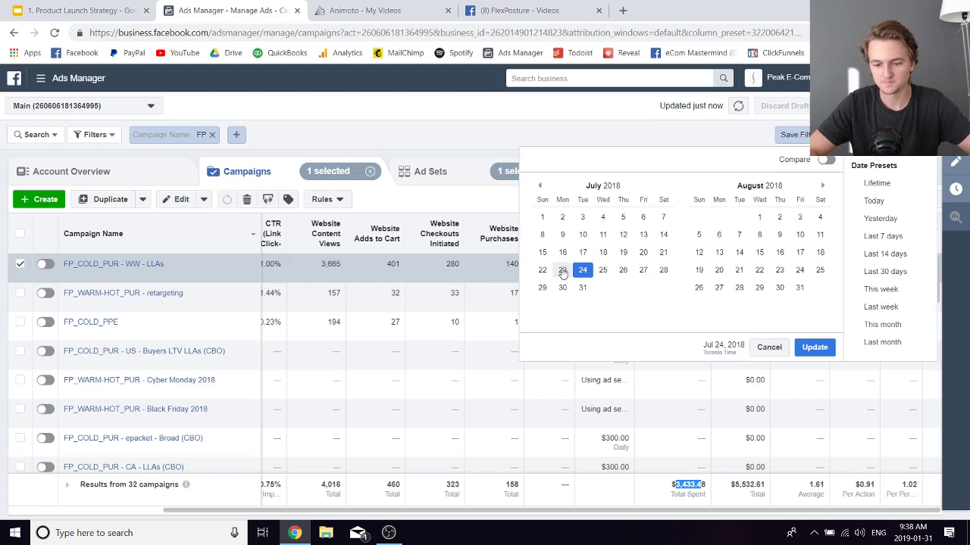
{"action": "left_click", "coordinate": [562, 270]}
{"action": "left_click", "coordinate": [811, 347]}
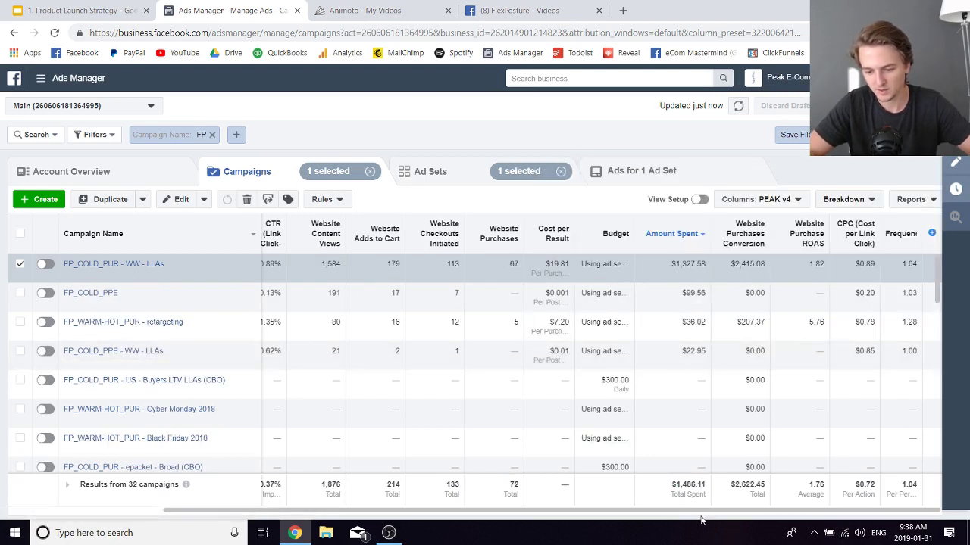
{"action": "left_click", "coordinate": [871, 134]}
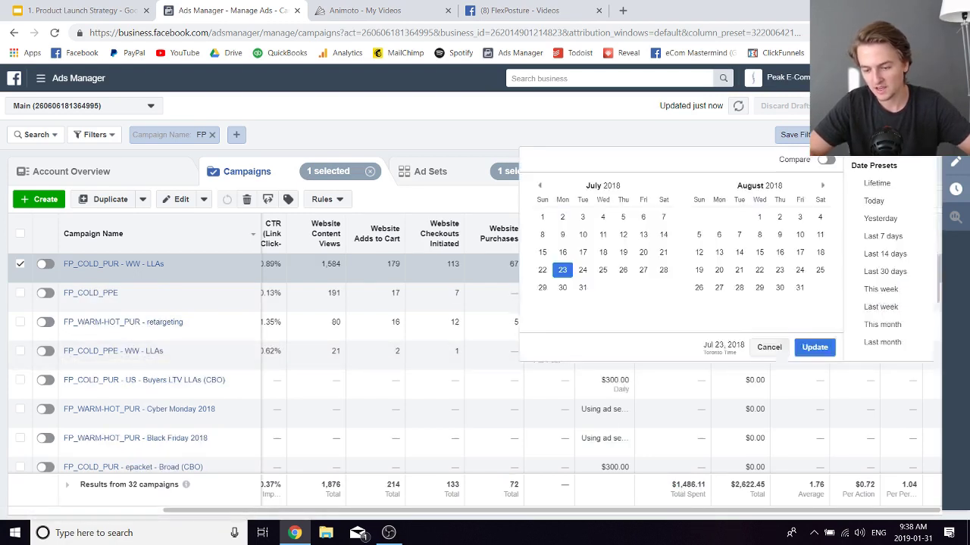
{"action": "left_click", "coordinate": [583, 271]}
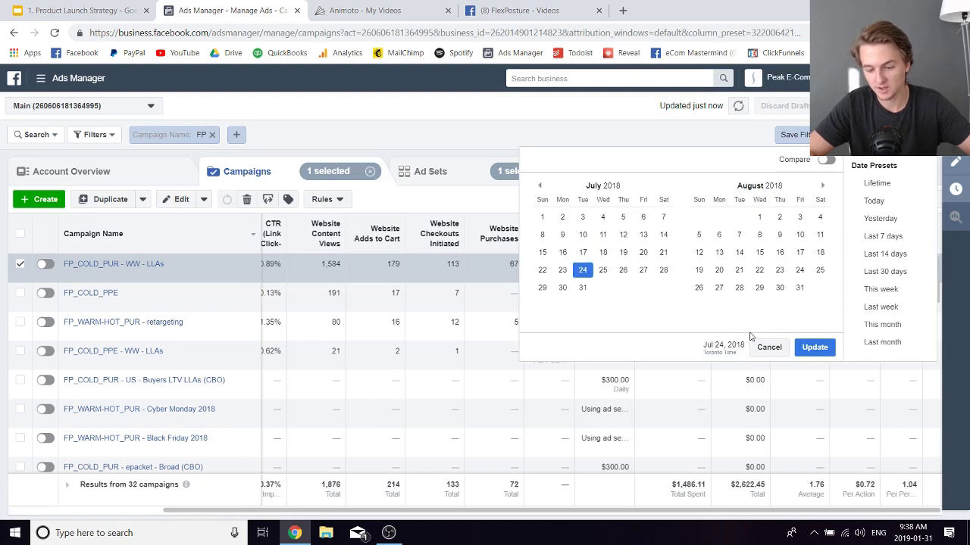
{"action": "left_click", "coordinate": [809, 346]}
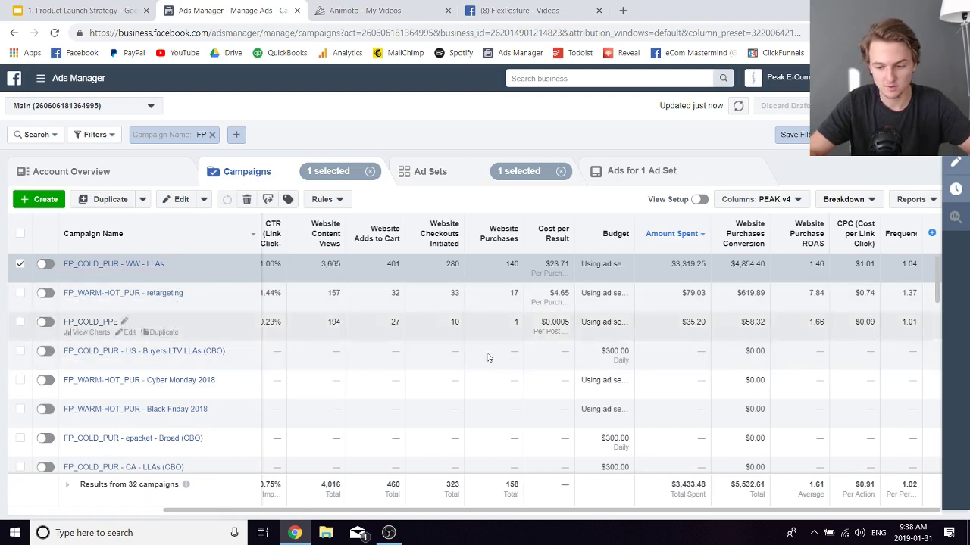
Open the FP_COLD_PUR - WW - LLAs campaign's ad sets and sort them by amount spent
{"action": "left_click", "coordinate": [150, 265]}
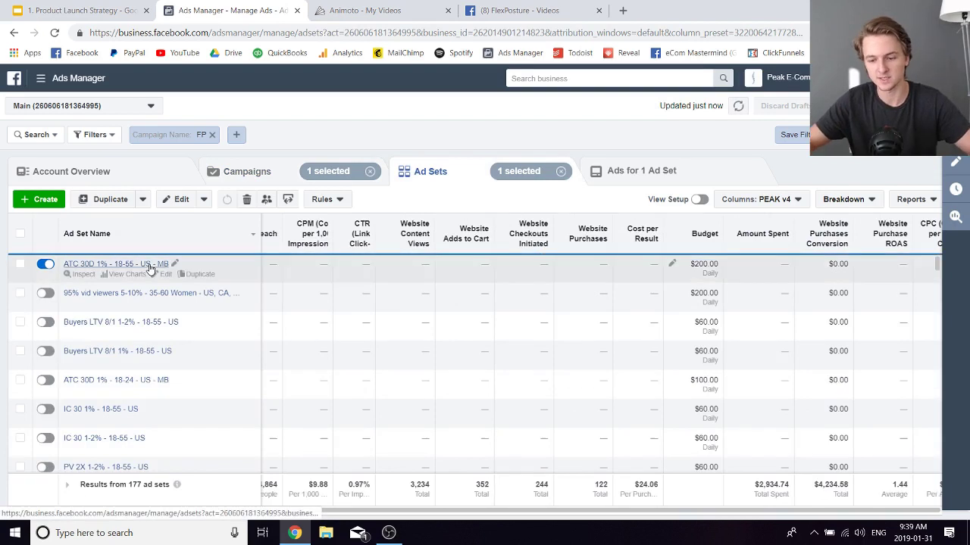
{"action": "left_click", "coordinate": [756, 241]}
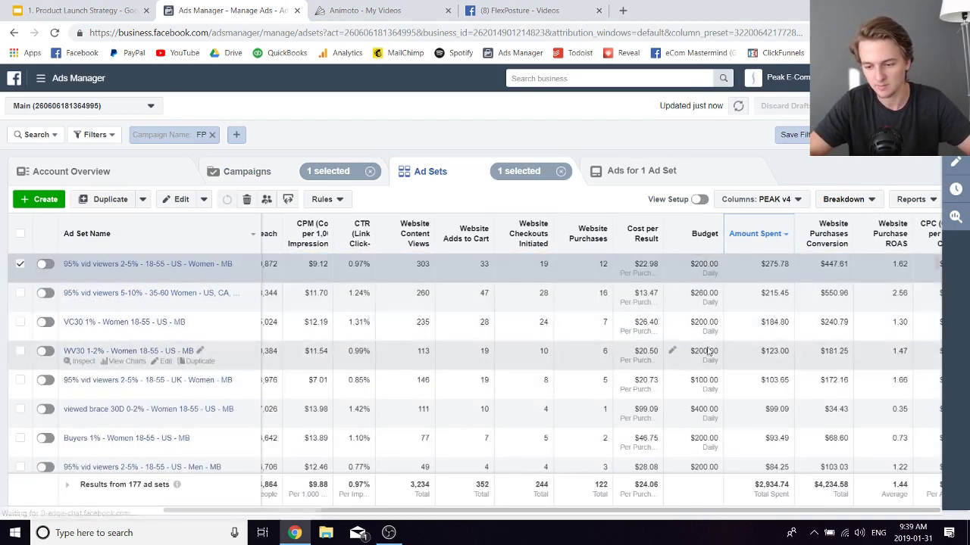
{"action": "scroll", "coordinate": [698, 379], "scroll_direction": "right", "scroll_amount": 3}
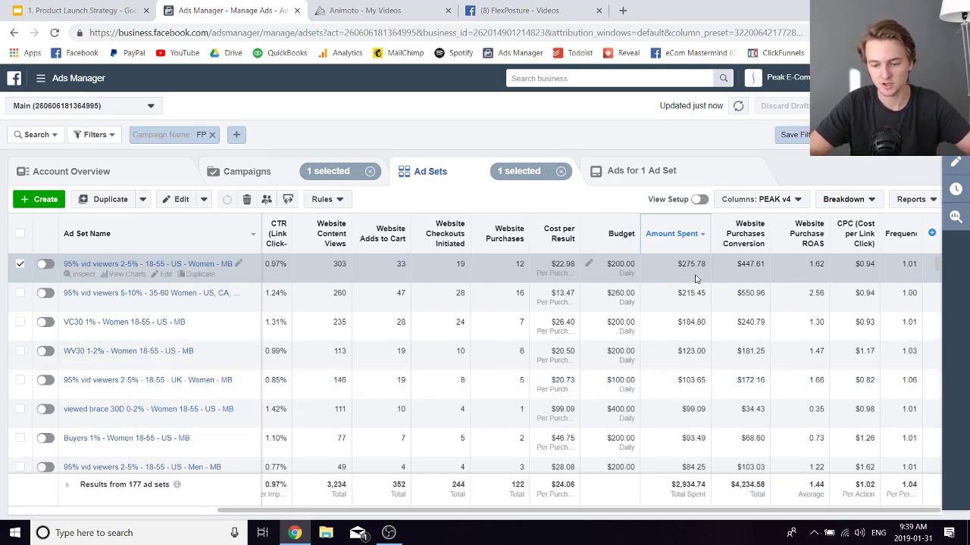
Examine the budgets, spend, purchases and ROAS of the July 24 ad sets, from the highest spenders downward
{"action": "scroll", "coordinate": [690, 387], "scroll_direction": "down", "scroll_amount": 2}
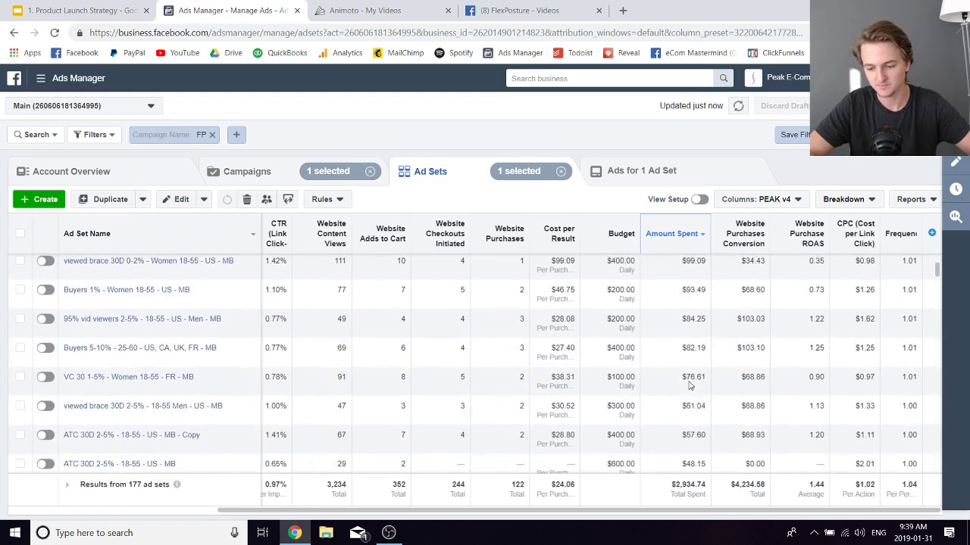
{"action": "scroll", "coordinate": [690, 387], "scroll_direction": "up", "scroll_amount": 3}
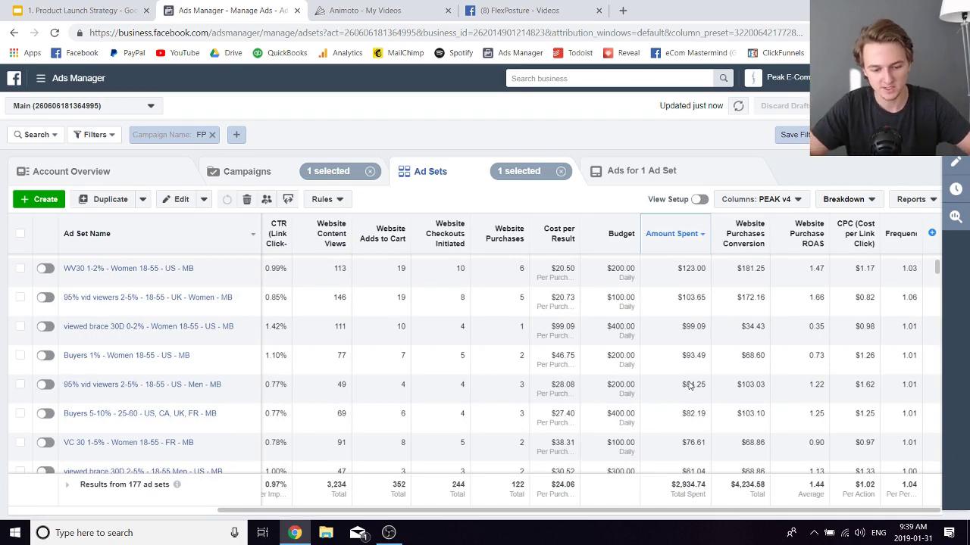
{"action": "scroll", "coordinate": [674, 445], "scroll_direction": "down", "scroll_amount": 3}
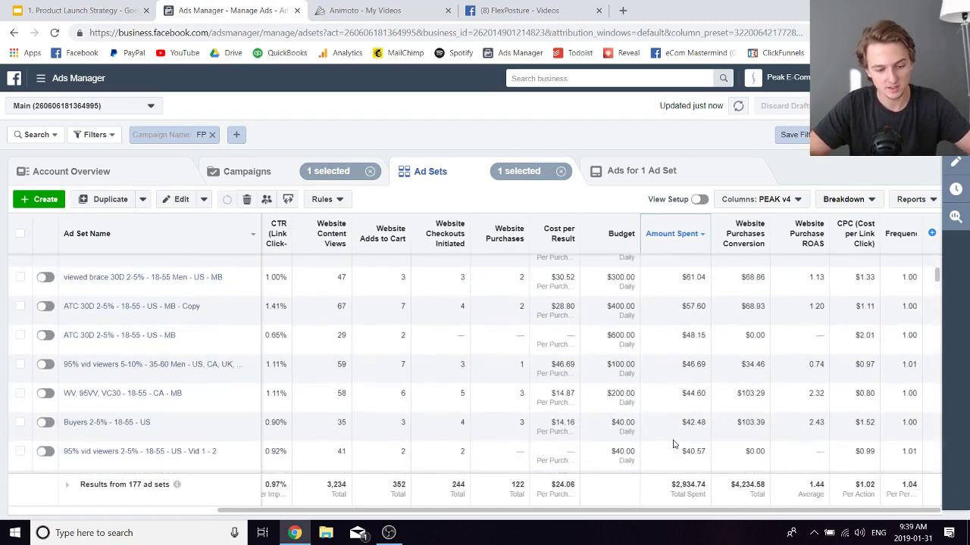
{"action": "scroll", "coordinate": [673, 444], "scroll_direction": "down", "scroll_amount": 3}
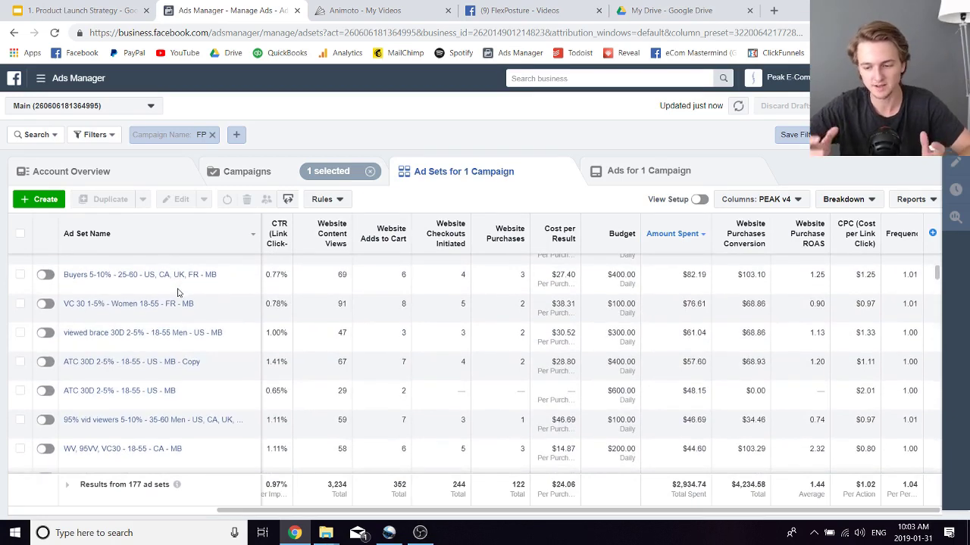
{"action": "scroll", "coordinate": [340, 374], "scroll_direction": "down", "scroll_amount": 3}
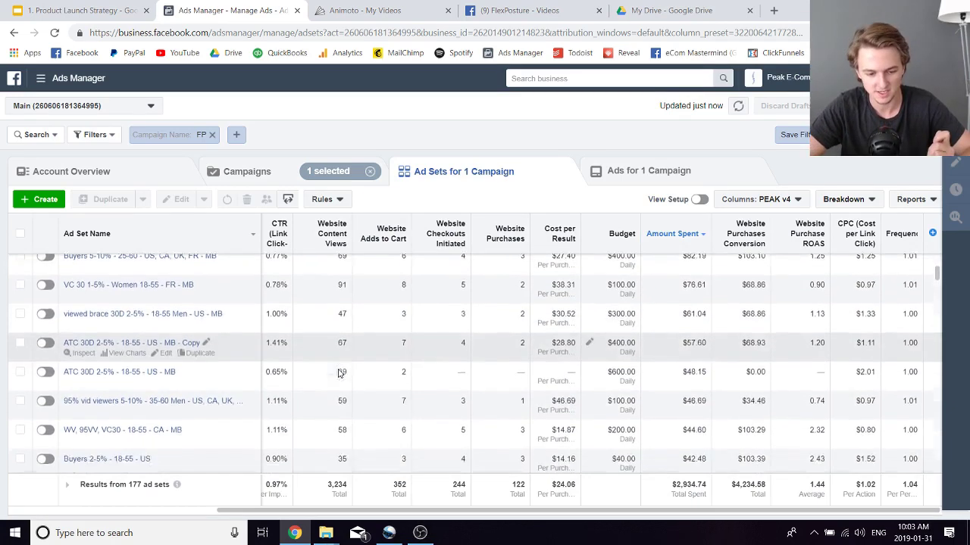
{"action": "scroll", "coordinate": [340, 374], "scroll_direction": "down", "scroll_amount": 5}
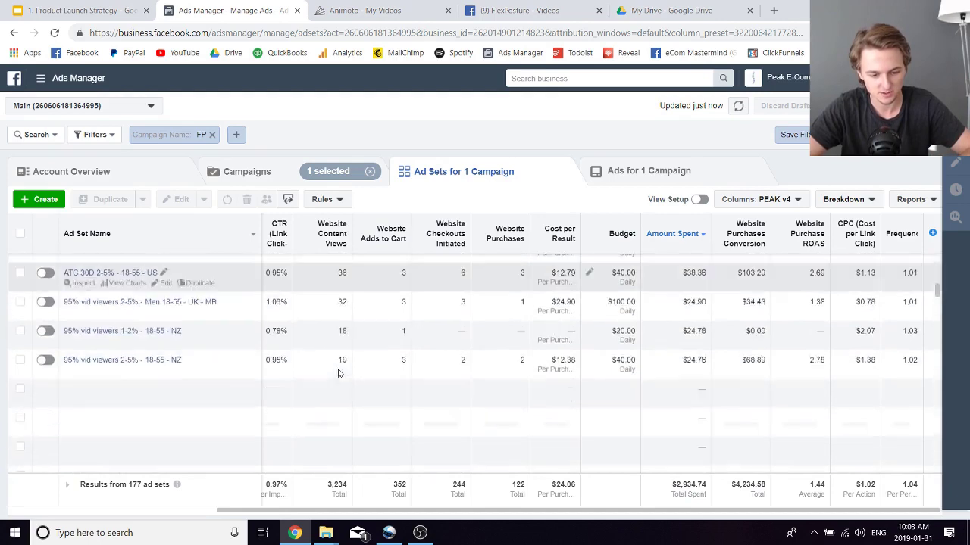
{"action": "scroll", "coordinate": [303, 409], "scroll_direction": "down", "scroll_amount": 2}
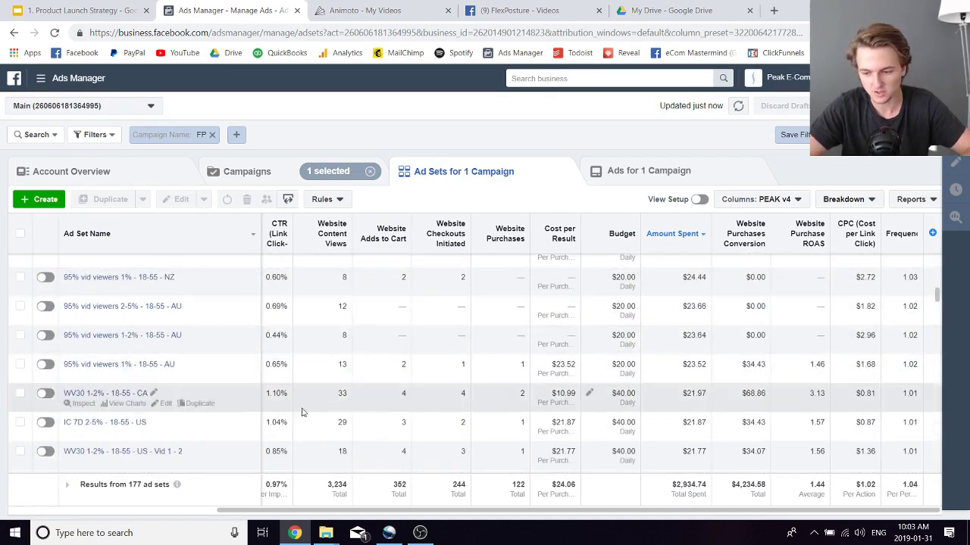
{"action": "scroll", "coordinate": [339, 439], "scroll_direction": "down", "scroll_amount": 3}
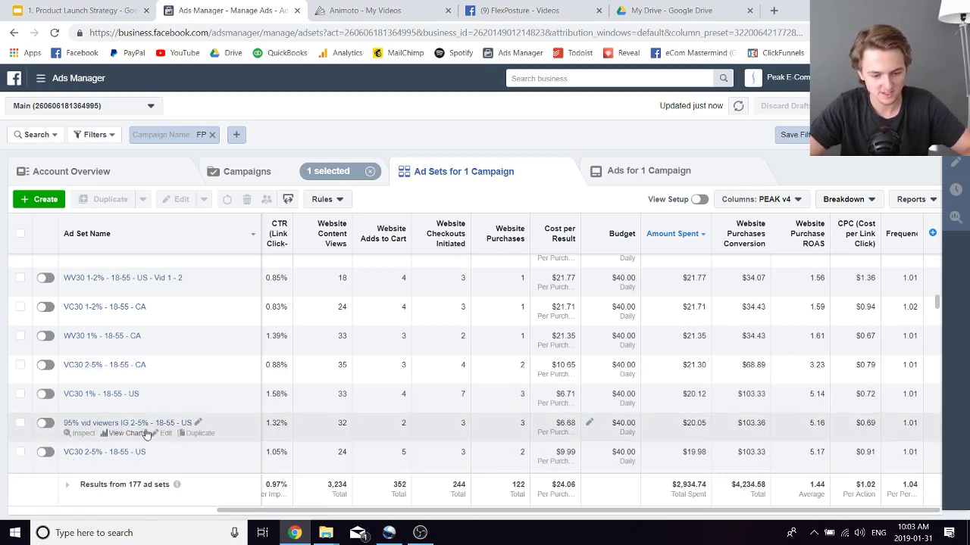
{"action": "scroll", "coordinate": [115, 432], "scroll_direction": "down", "scroll_amount": 2}
{"action": "scroll", "coordinate": [147, 433], "scroll_direction": "down", "scroll_amount": 4}
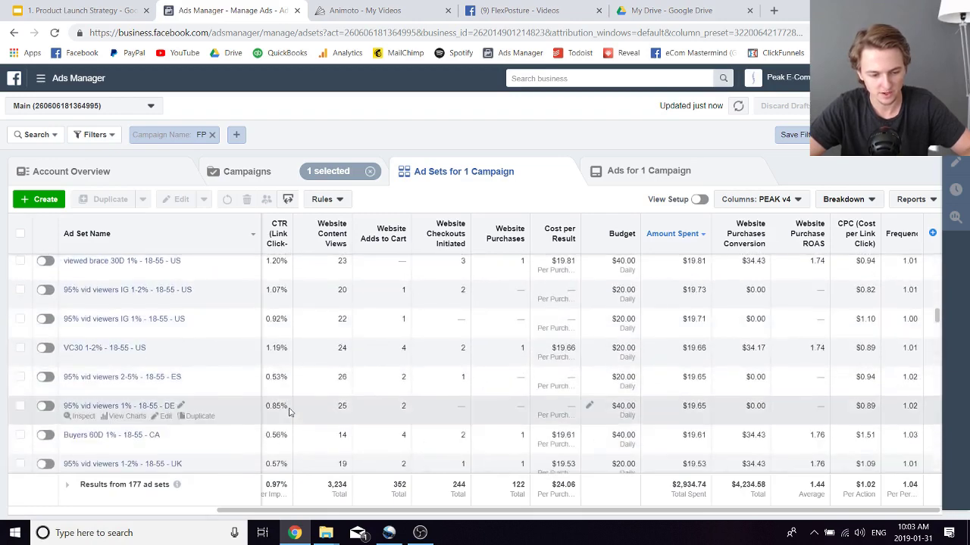
{"action": "scroll", "coordinate": [289, 411], "scroll_direction": "down", "scroll_amount": 4}
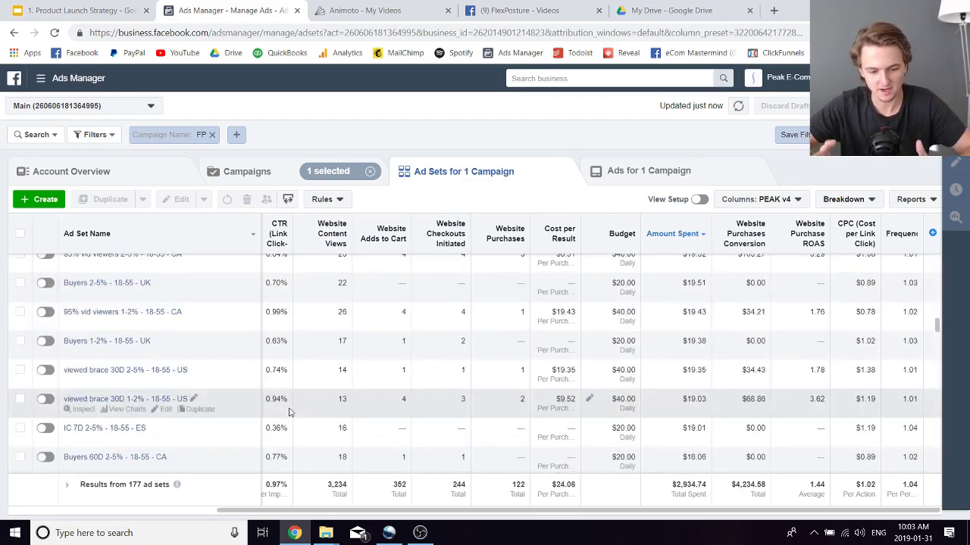
Check the remaining lower-spending July 24 ad sets, down to the ones without any spend
{"action": "scroll", "coordinate": [289, 412], "scroll_direction": "down", "scroll_amount": 3}
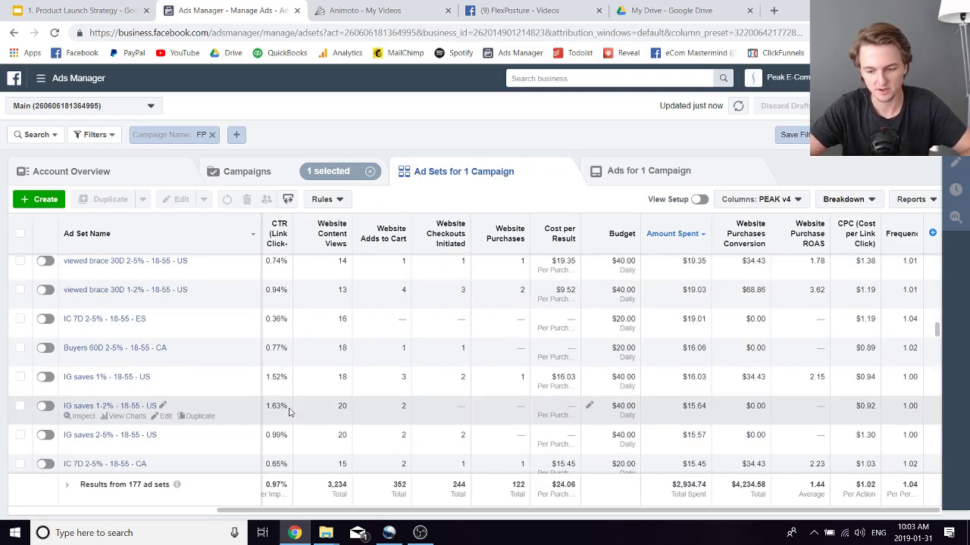
{"action": "scroll", "coordinate": [370, 433], "scroll_direction": "down", "scroll_amount": 3}
{"action": "scroll", "coordinate": [372, 435], "scroll_direction": "down", "scroll_amount": 3}
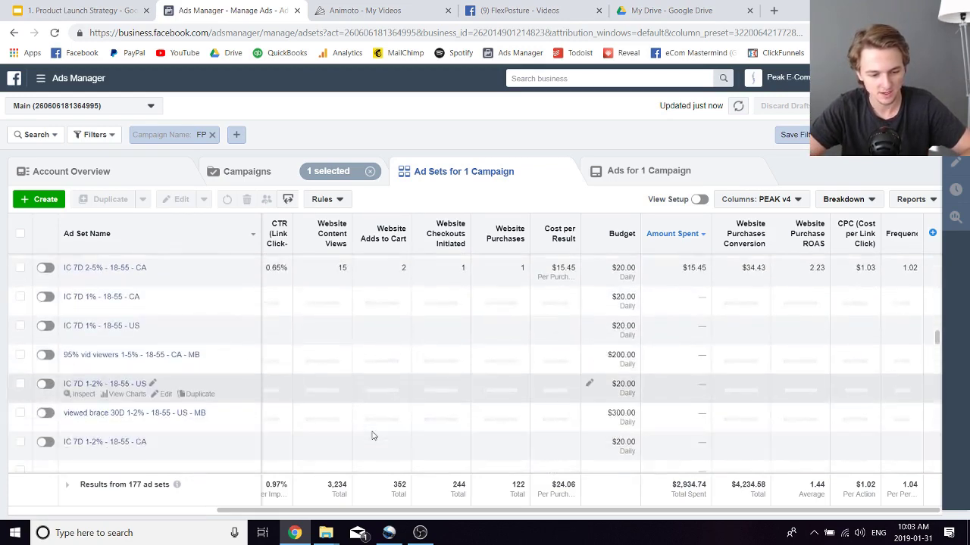
{"action": "scroll", "coordinate": [372, 436], "scroll_direction": "down", "scroll_amount": 3}
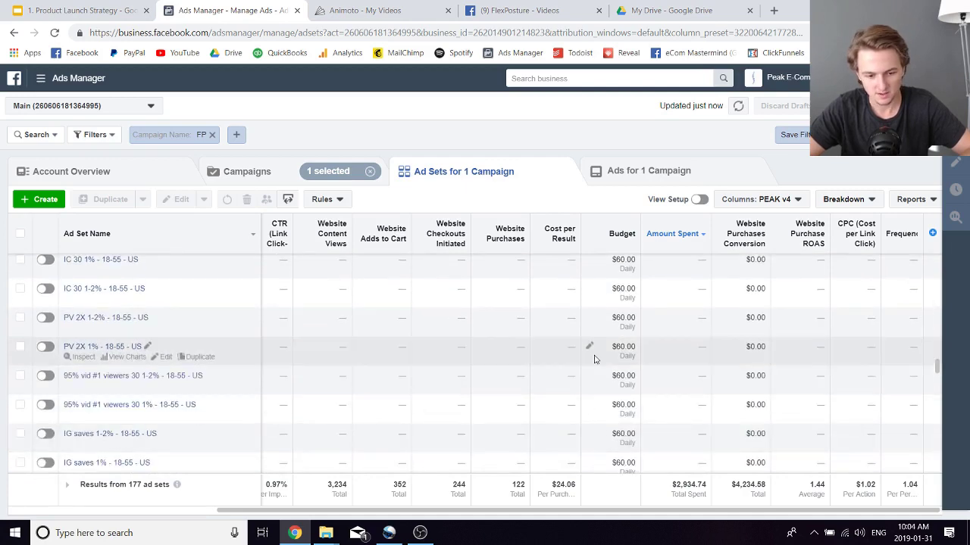
Sort the July 24 ad sets by website purchase ROAS and examine the best performers
{"action": "scroll", "coordinate": [595, 358], "scroll_direction": "up", "scroll_amount": 10}
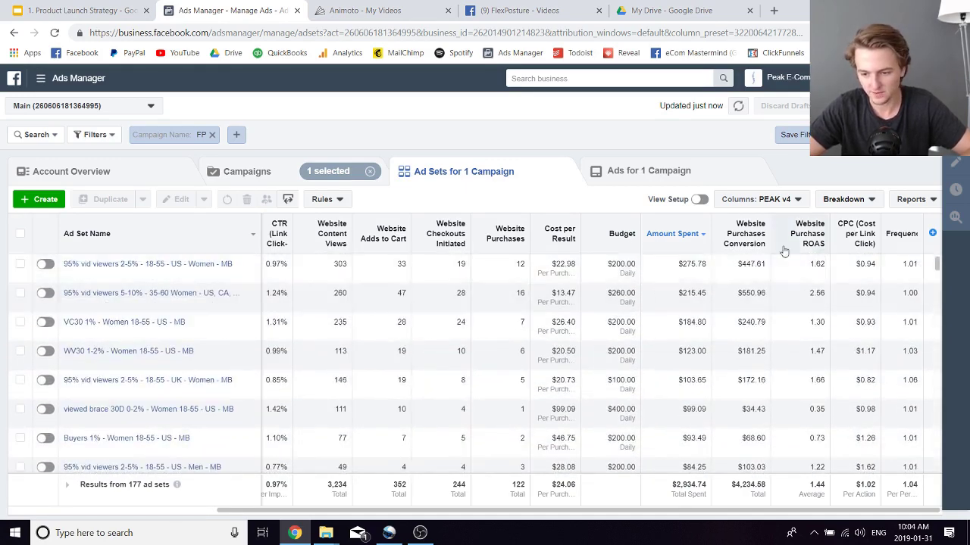
{"action": "left_click", "coordinate": [808, 232]}
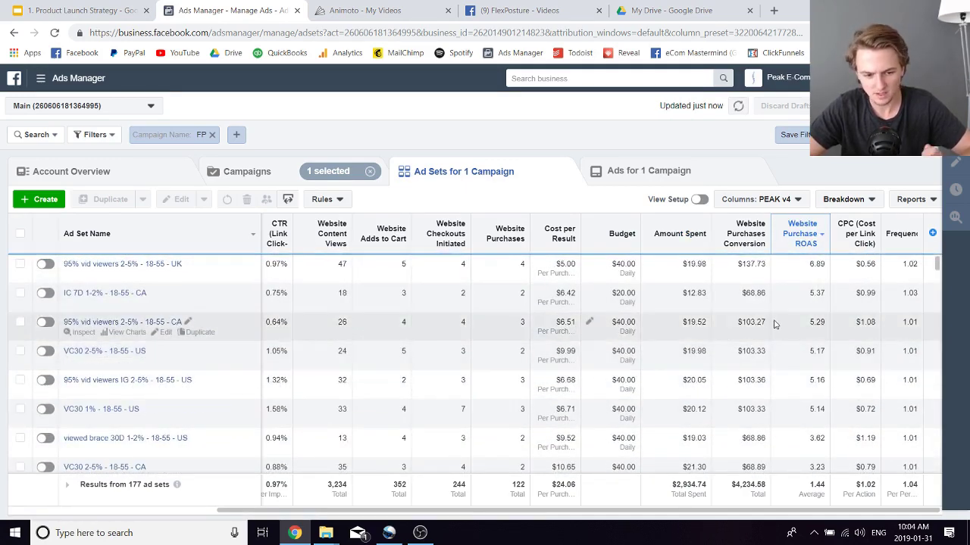
{"action": "scroll", "coordinate": [773, 363], "scroll_direction": "down", "scroll_amount": 3}
{"action": "scroll", "coordinate": [772, 365], "scroll_direction": "down", "scroll_amount": 4}
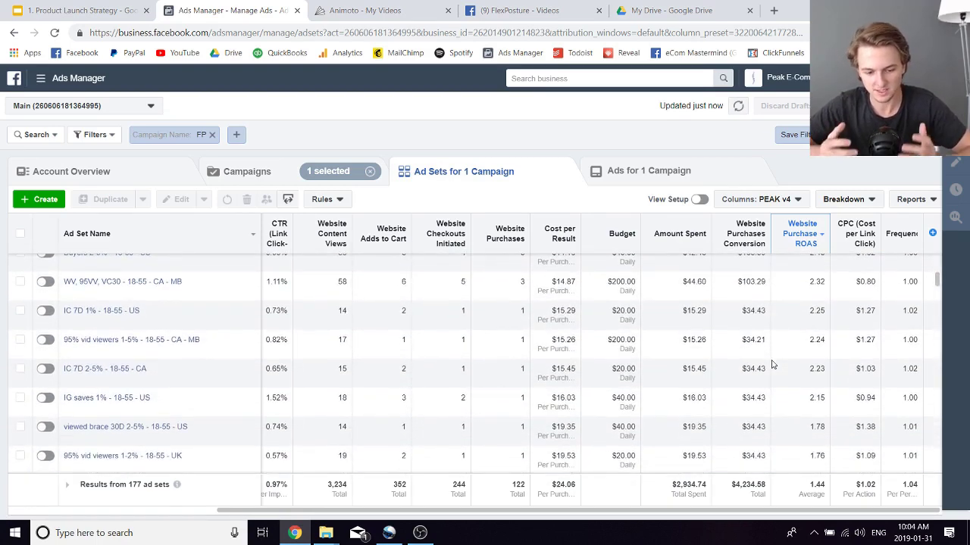
{"action": "scroll", "coordinate": [773, 365], "scroll_direction": "up", "scroll_amount": 5}
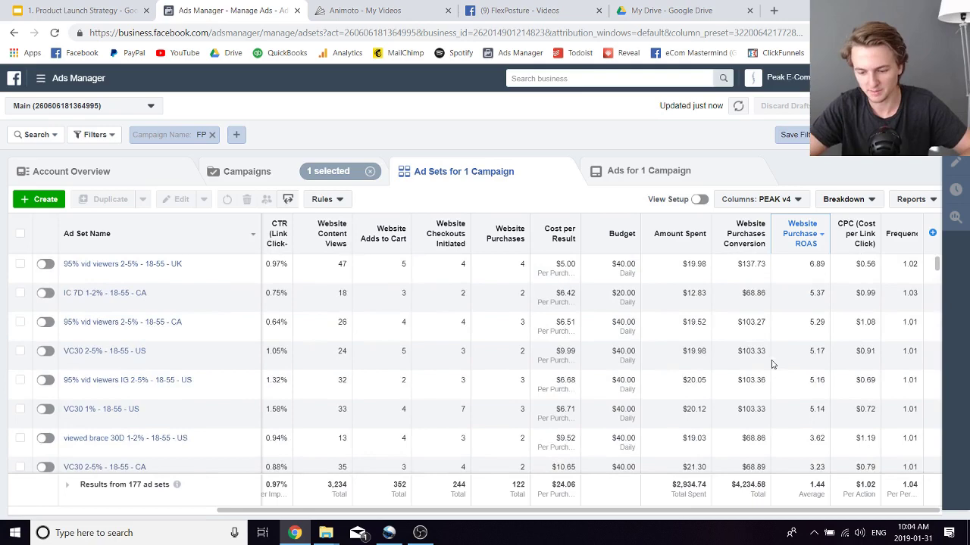
Return to the campaigns list, sort it by amount spent and set the reporting date to July 25, 2018
{"action": "left_click", "coordinate": [208, 174]}
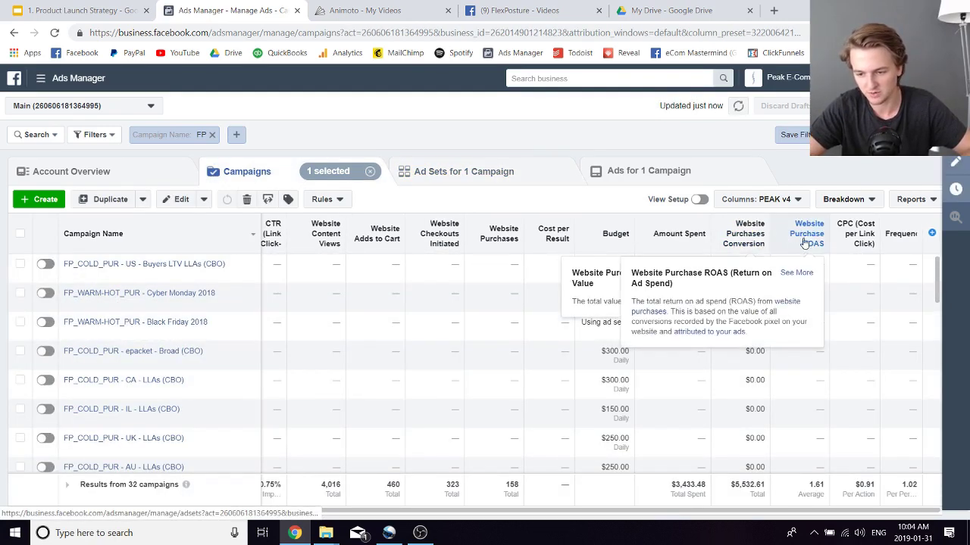
{"action": "left_click", "coordinate": [658, 235]}
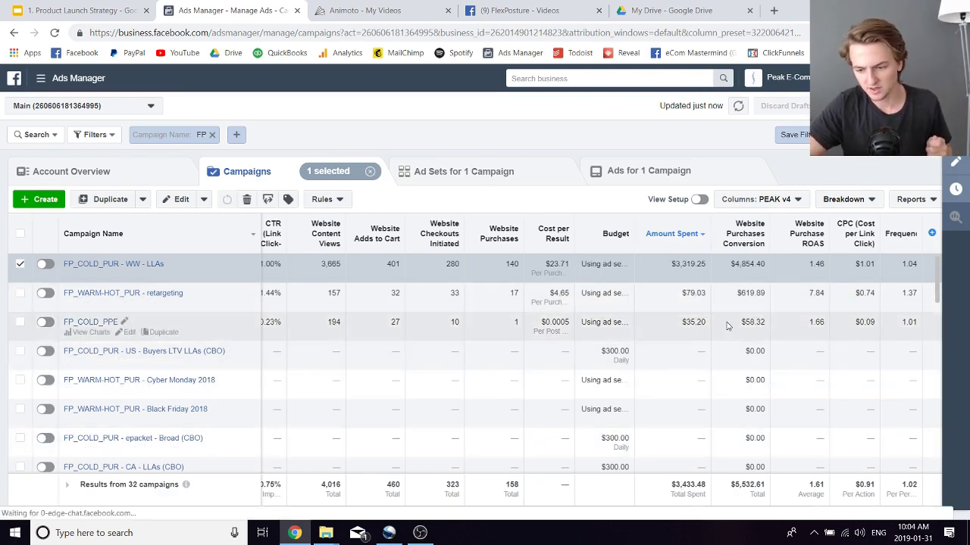
{"action": "left_click", "coordinate": [189, 322]}
{"action": "left_click", "coordinate": [871, 105]}
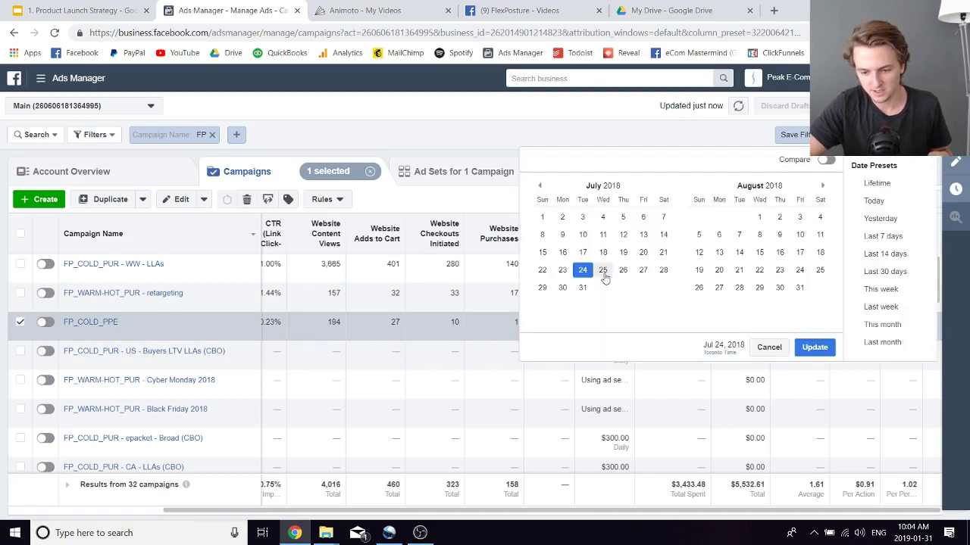
{"action": "left_click", "coordinate": [602, 270]}
{"action": "left_click", "coordinate": [812, 350]}
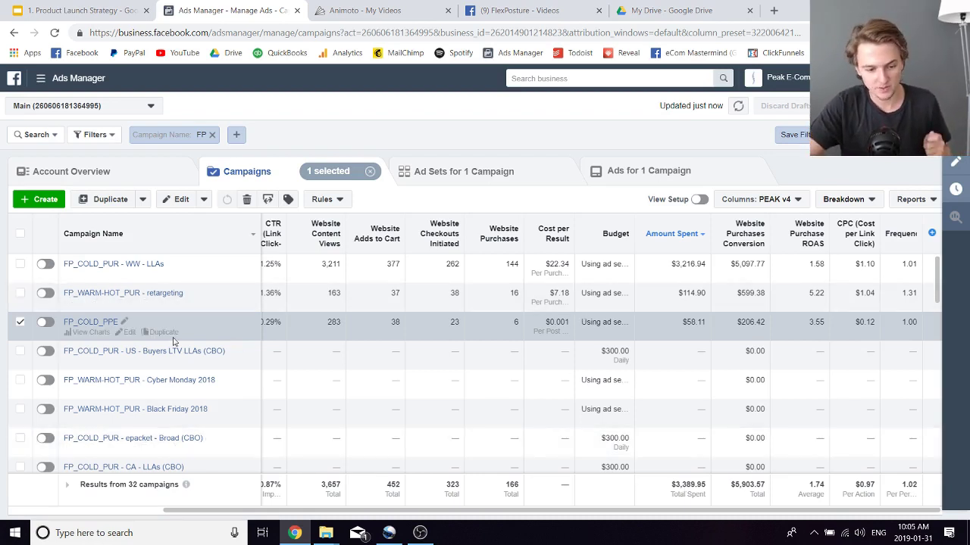
Sort the FP_COLD_PPE campaign's ad sets by amount spent and check the custom audience targeted by Retargeting PPE - FB only
{"action": "left_click", "coordinate": [90, 322]}
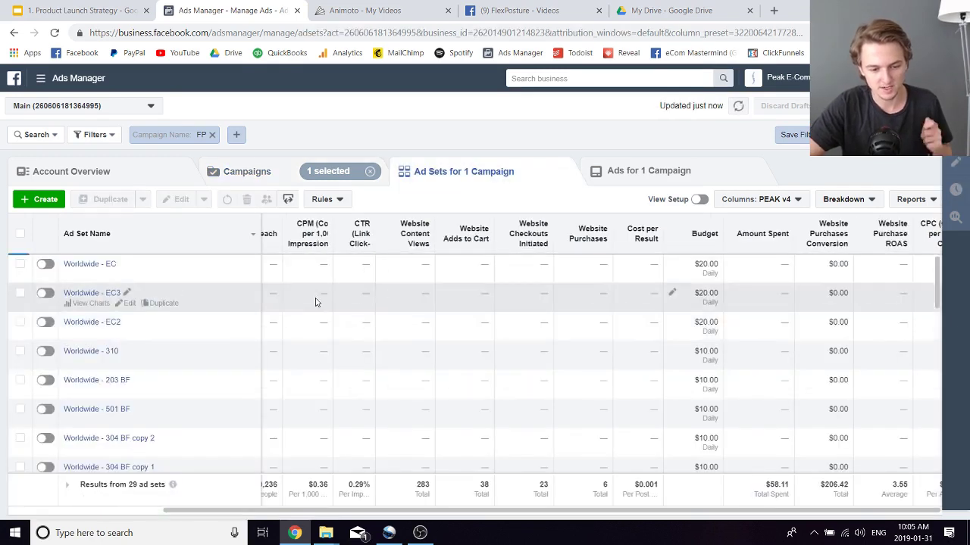
{"action": "left_click", "coordinate": [785, 233]}
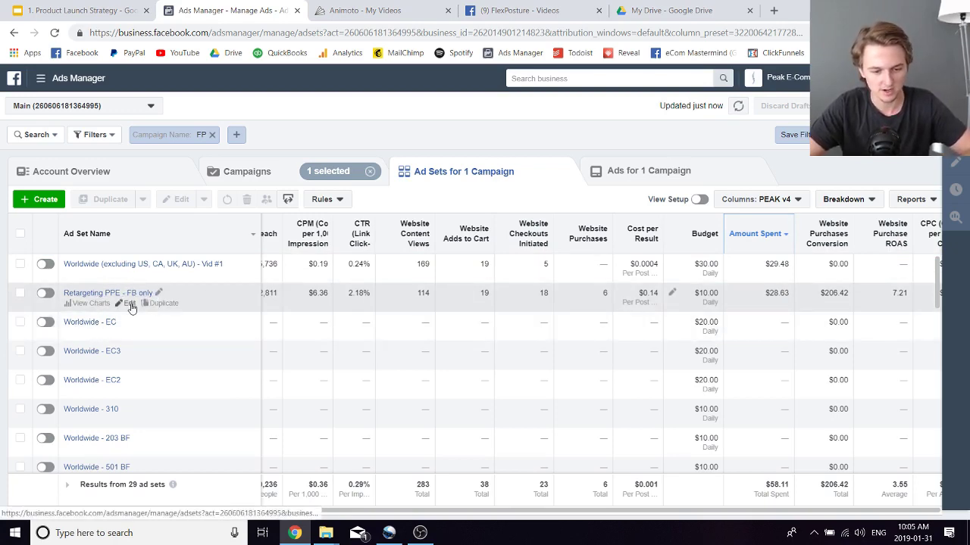
{"action": "left_click", "coordinate": [131, 304]}
{"action": "scroll", "coordinate": [688, 377], "scroll_direction": "down", "scroll_amount": 4}
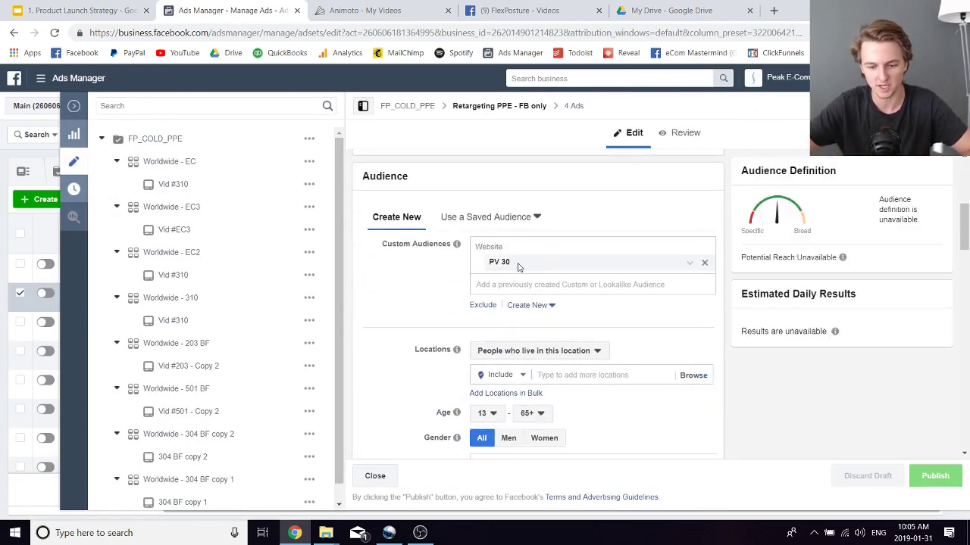
{"action": "key", "text": "Escape"}
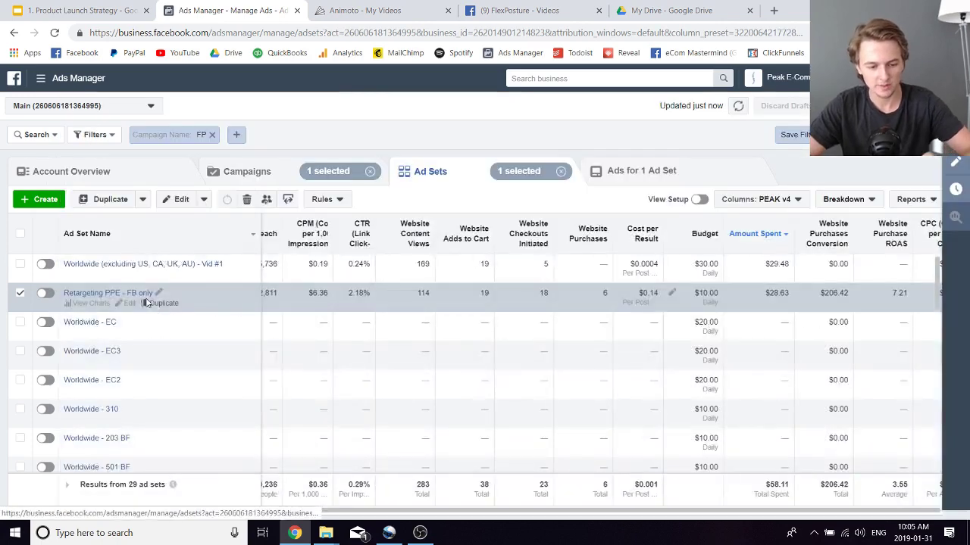
Open the Retargeting PPE - FB only ads and examine the Beige brace ad's spend, purchases and ROAS
{"action": "left_click", "coordinate": [141, 294]}
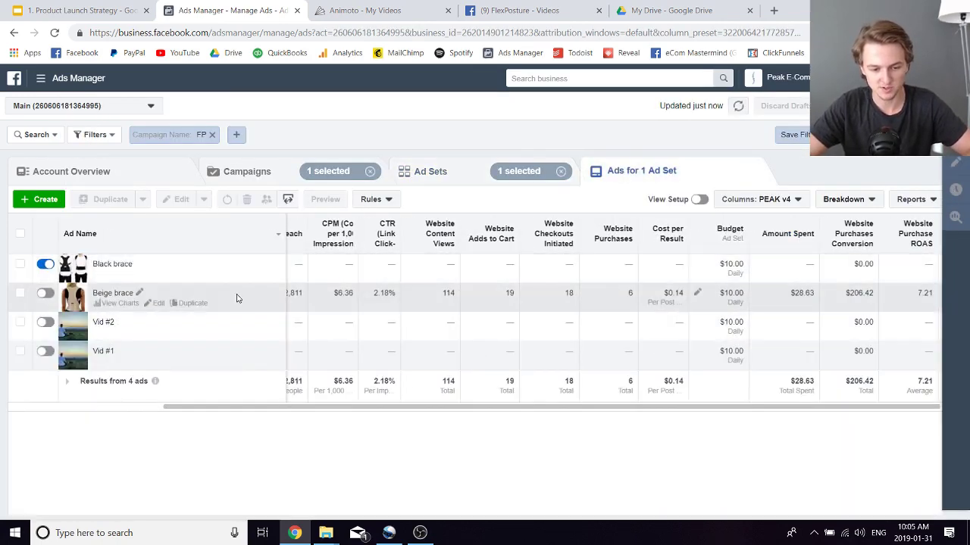
{"action": "left_click", "coordinate": [255, 295]}
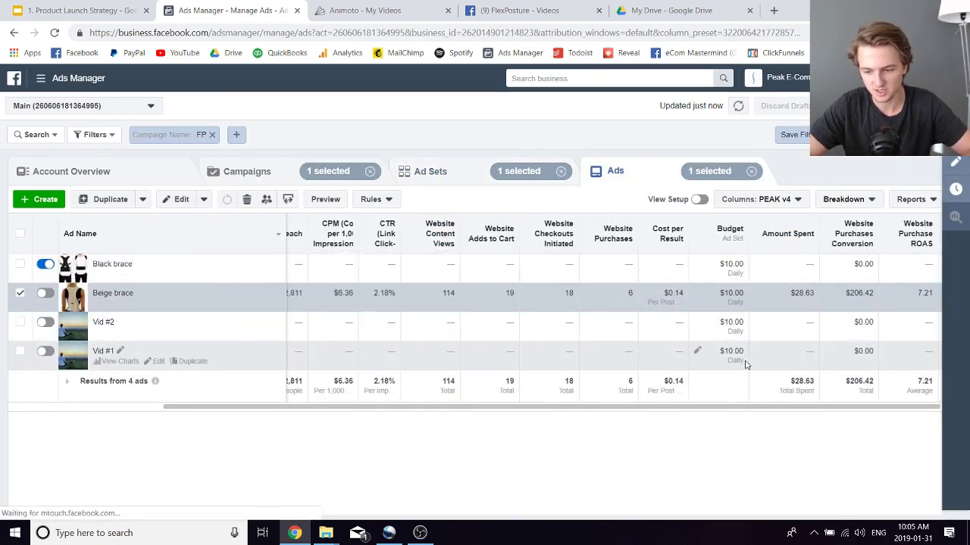
{"action": "scroll", "coordinate": [746, 365], "scroll_direction": "right", "scroll_amount": 2}
{"action": "scroll", "coordinate": [746, 365], "scroll_direction": "right", "scroll_amount": 1}
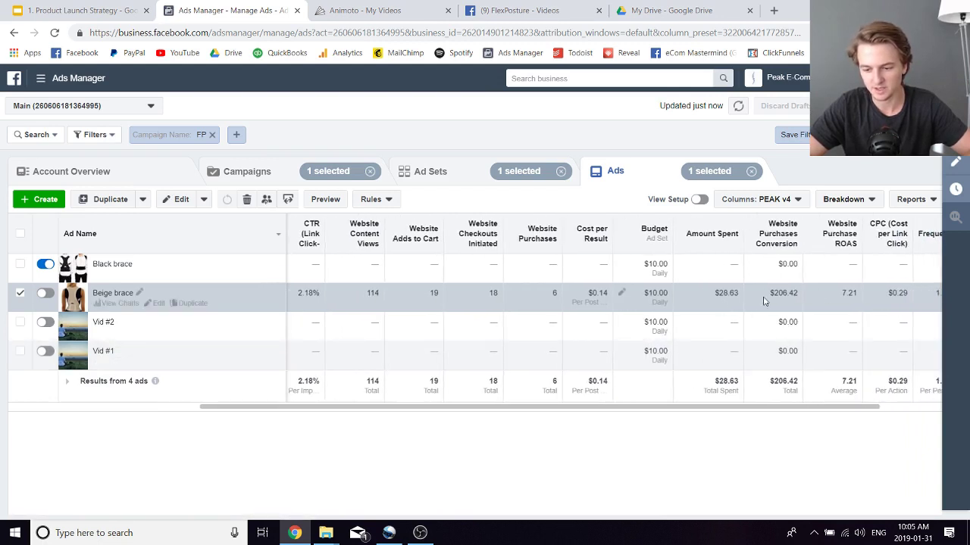
Go back to the campaigns list and open the FP_COLD_PUR - WW - LLAs ad sets, sorted by amount spent
{"action": "left_click", "coordinate": [413, 175]}
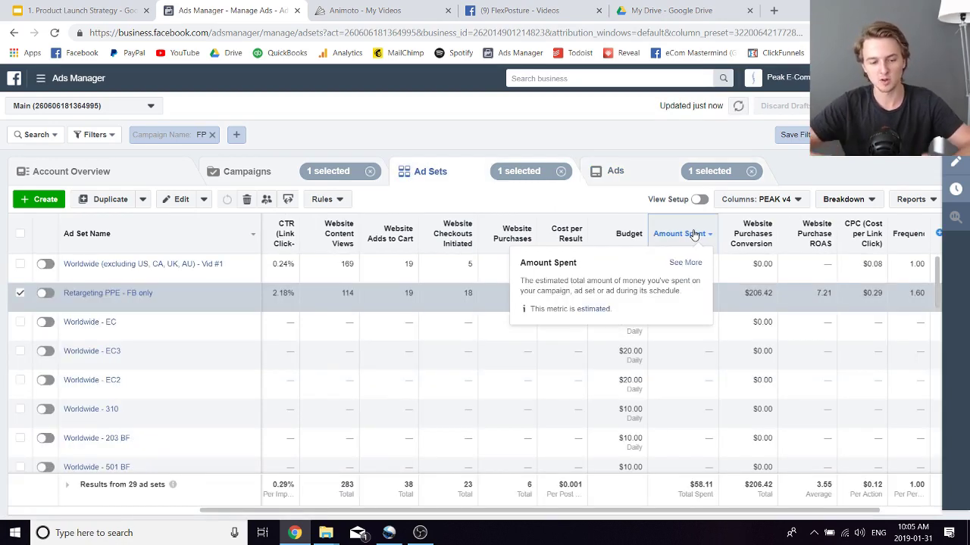
{"action": "left_click", "coordinate": [244, 172]}
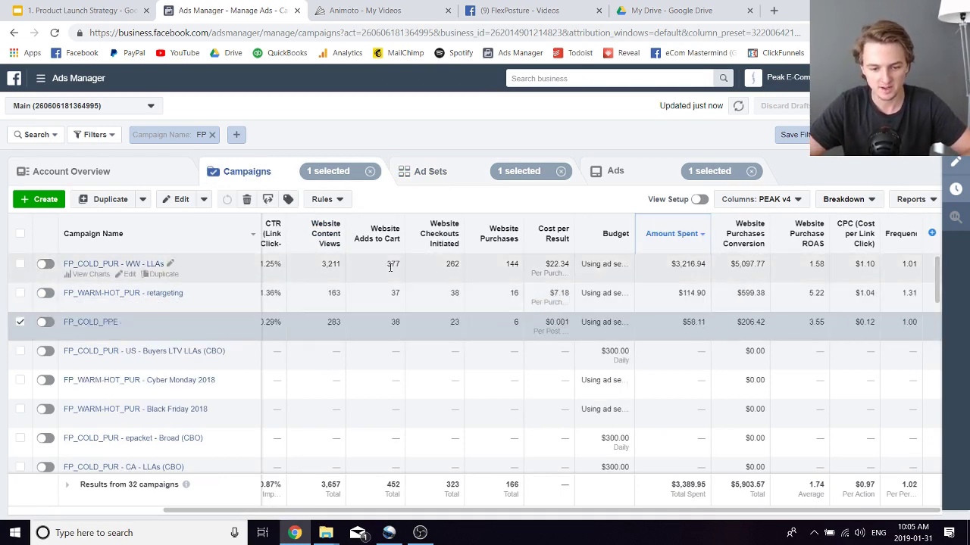
{"action": "left_click", "coordinate": [137, 277]}
{"action": "left_click", "coordinate": [129, 265]}
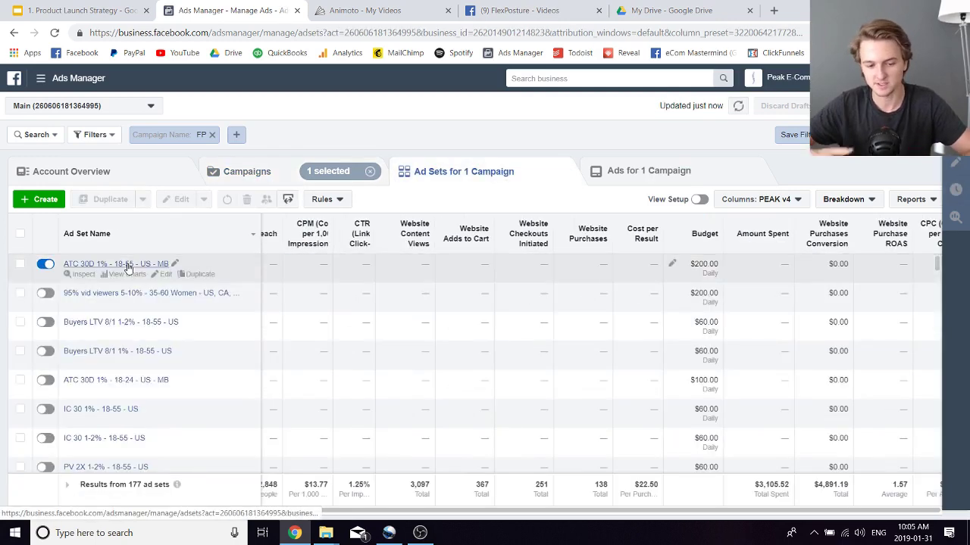
{"action": "left_click", "coordinate": [746, 236]}
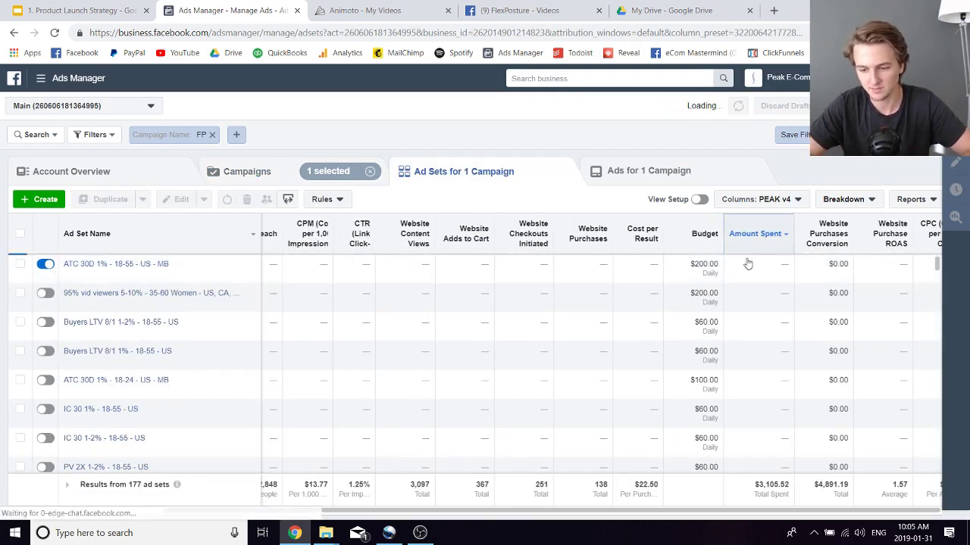
Examine the budgets, spend and ROAS of the highest-spending July 25 ad sets
{"action": "scroll", "coordinate": [787, 342], "scroll_direction": "right", "scroll_amount": 2}
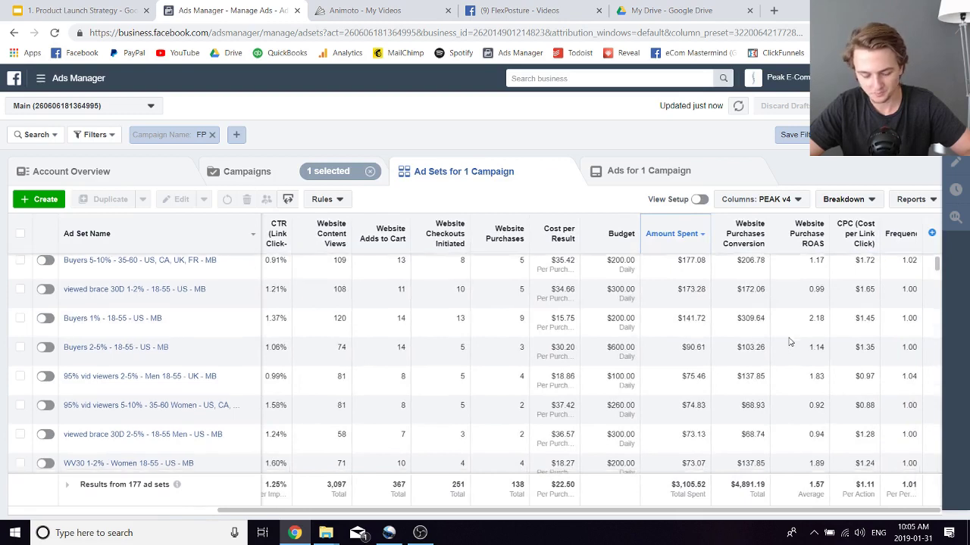
{"action": "scroll", "coordinate": [788, 343], "scroll_direction": "down", "scroll_amount": 1}
{"action": "scroll", "coordinate": [733, 395], "scroll_direction": "down", "scroll_amount": 1}
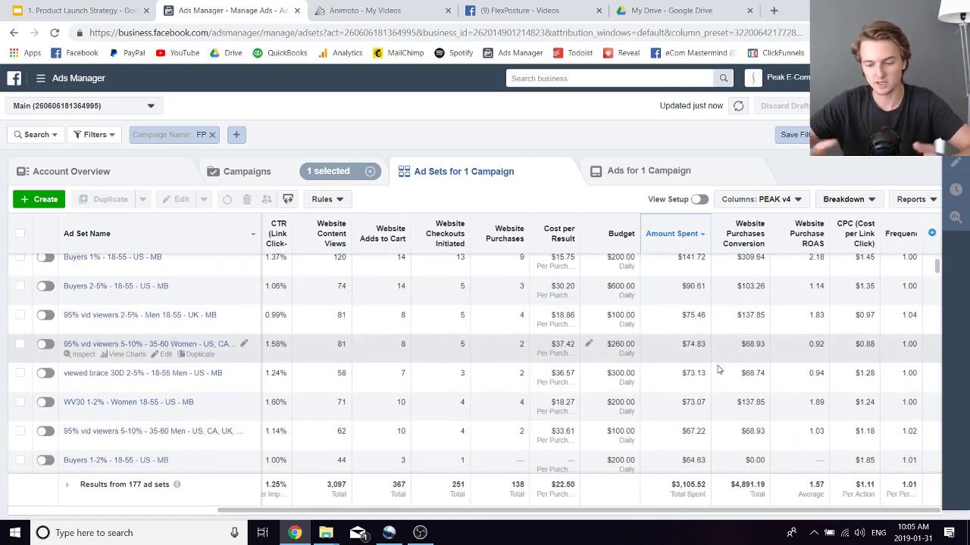
{"action": "scroll", "coordinate": [719, 369], "scroll_direction": "up", "scroll_amount": 2}
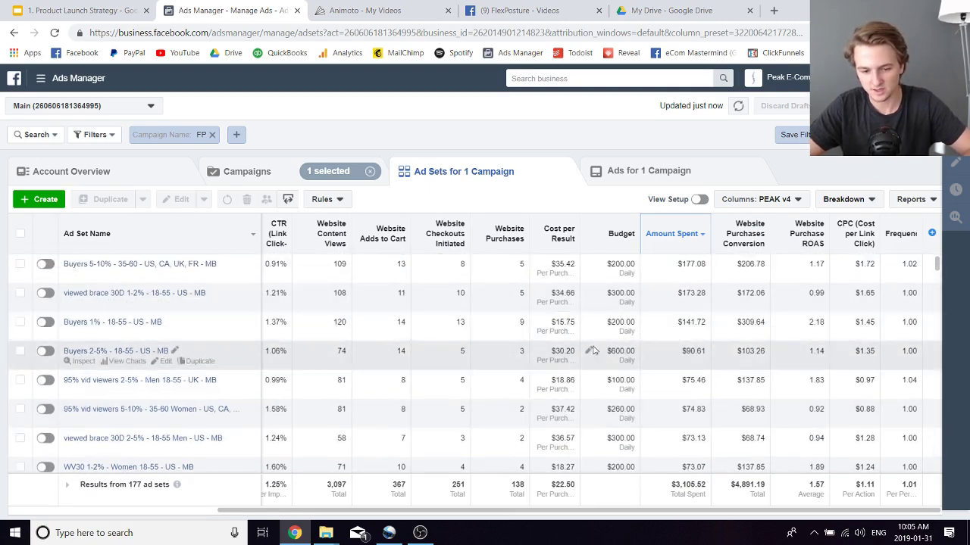
{"action": "scroll", "coordinate": [614, 349], "scroll_direction": "down", "scroll_amount": 1}
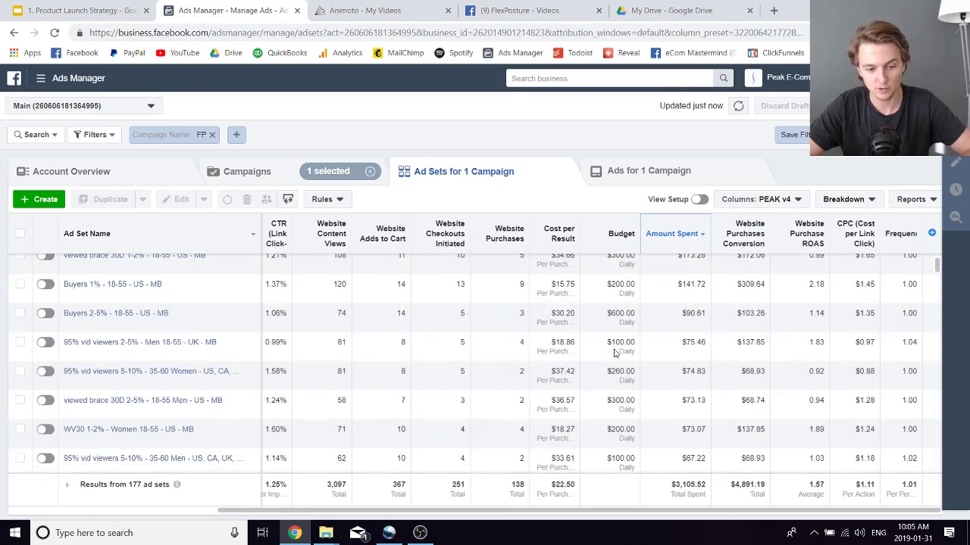
{"action": "scroll", "coordinate": [659, 313], "scroll_direction": "up", "scroll_amount": 1}
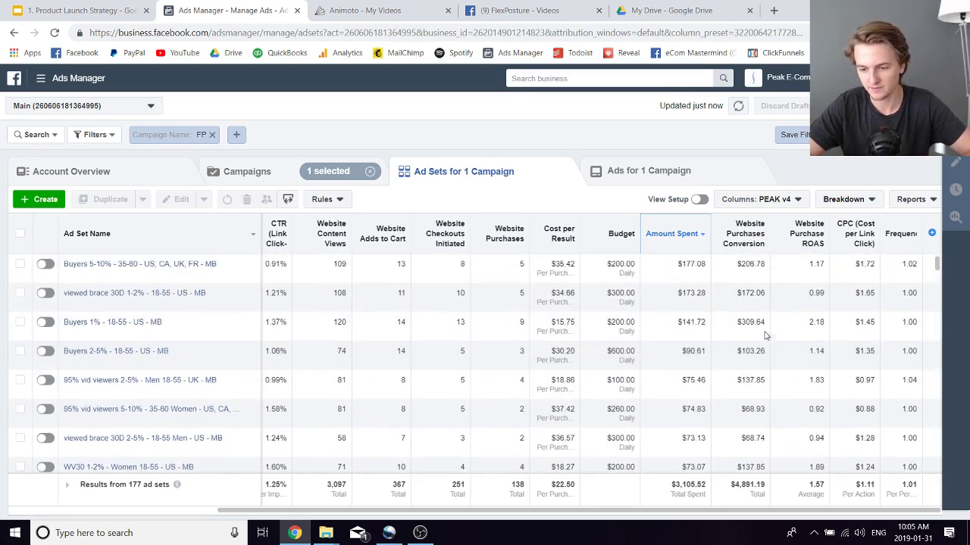
Sort the July 25 ad sets by website purchase ROAS and compare the best performers with the weaker ones further down
{"action": "left_click", "coordinate": [808, 233]}
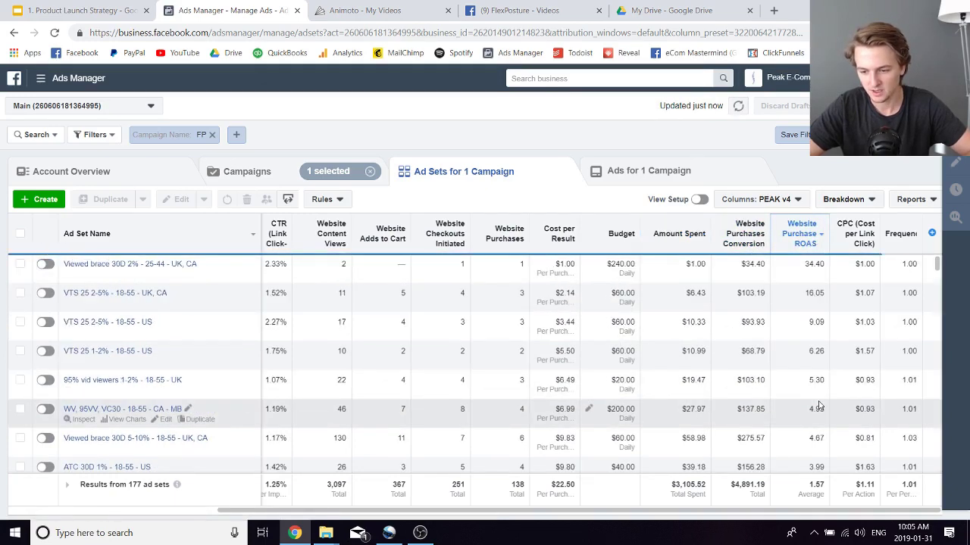
{"action": "scroll", "coordinate": [785, 342], "scroll_direction": "down", "scroll_amount": 4}
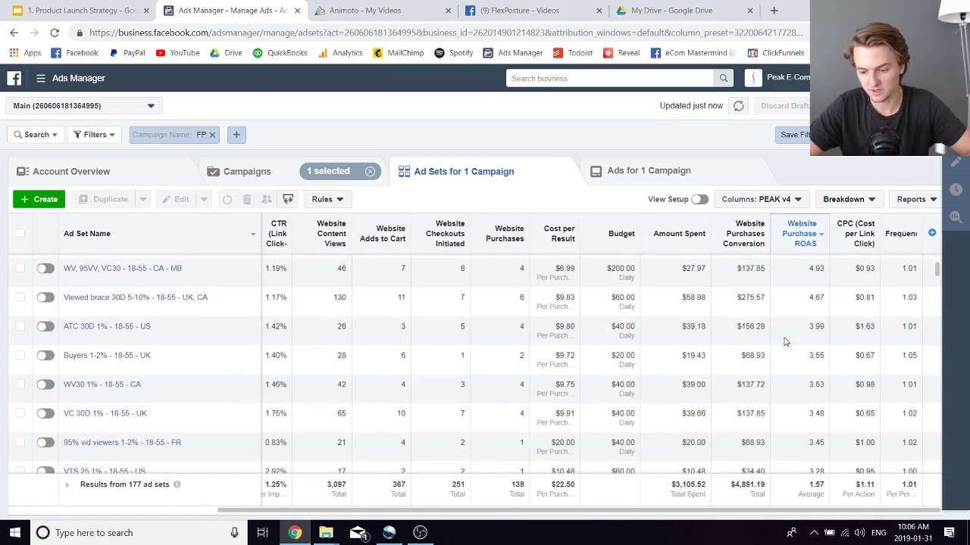
{"action": "scroll", "coordinate": [786, 341], "scroll_direction": "down", "scroll_amount": 10}
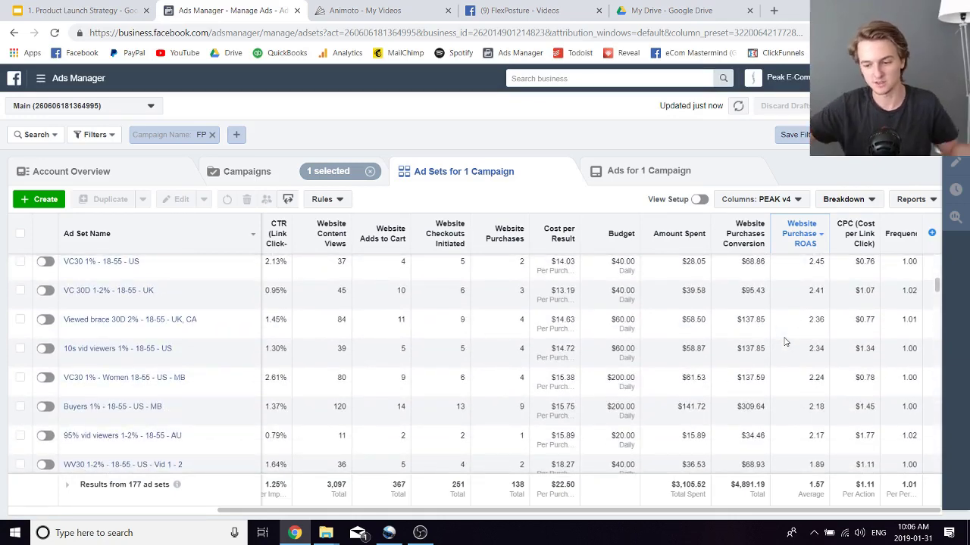
{"action": "scroll", "coordinate": [813, 325], "scroll_direction": "up", "scroll_amount": 5}
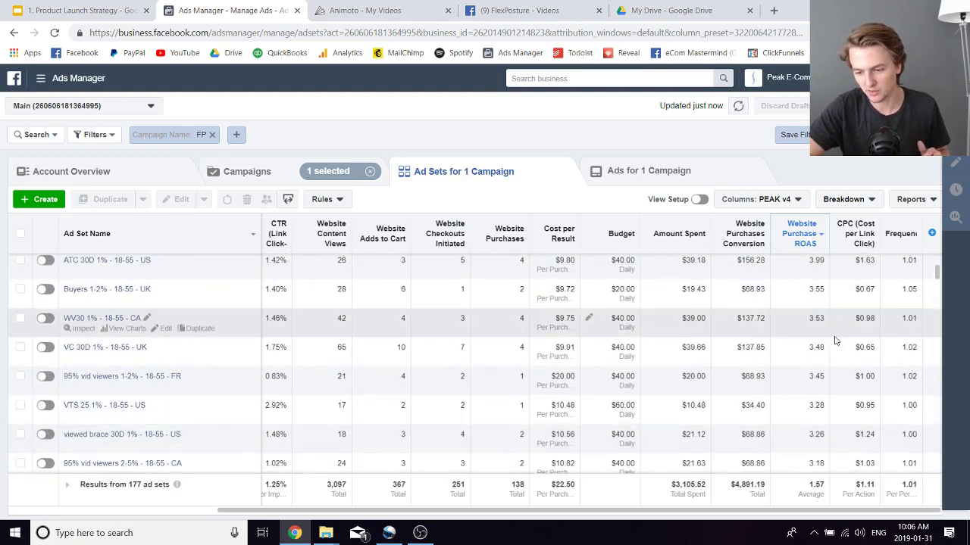
{"action": "scroll", "coordinate": [813, 327], "scroll_direction": "up", "scroll_amount": 3}
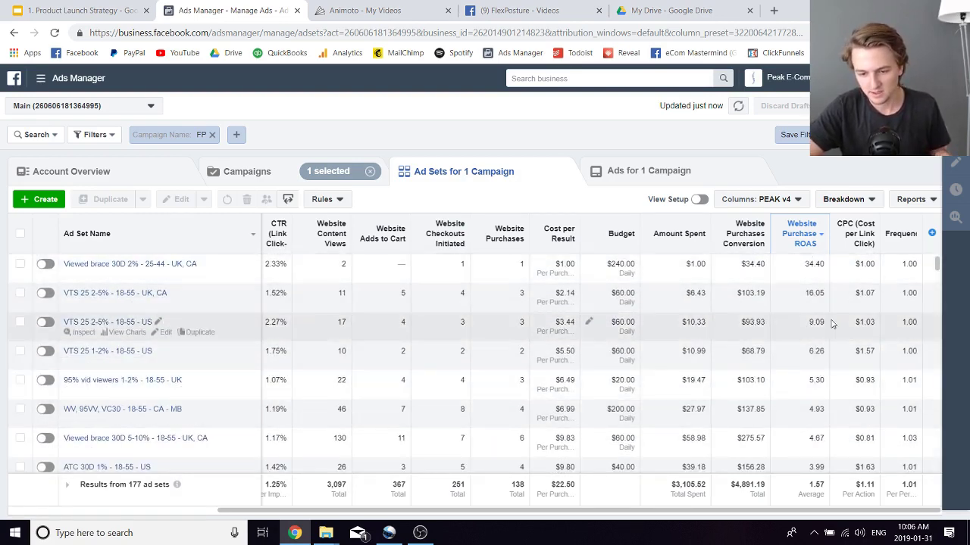
{"action": "scroll", "coordinate": [812, 299], "scroll_direction": "down", "scroll_amount": 2}
{"action": "scroll", "coordinate": [831, 324], "scroll_direction": "up", "scroll_amount": 2}
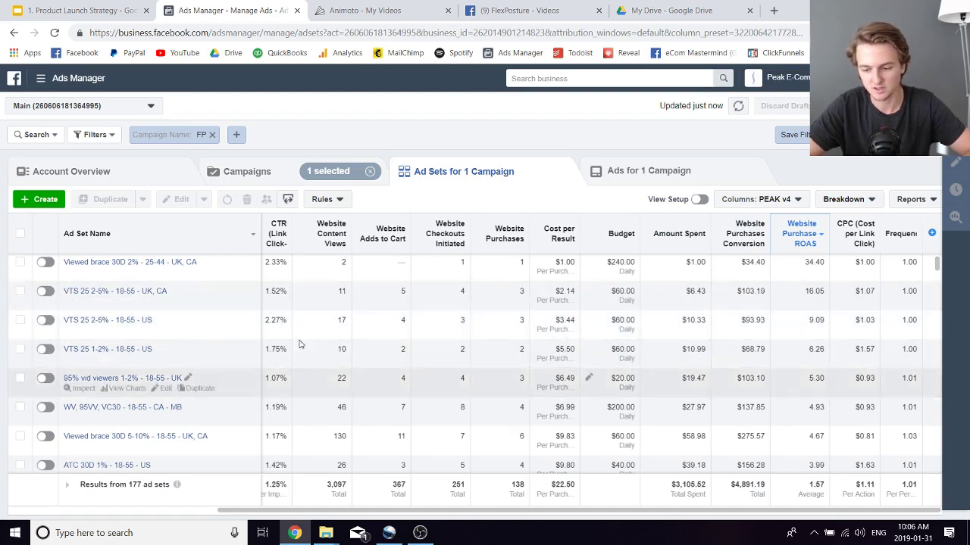
{"action": "scroll", "coordinate": [434, 425], "scroll_direction": "down", "scroll_amount": 10}
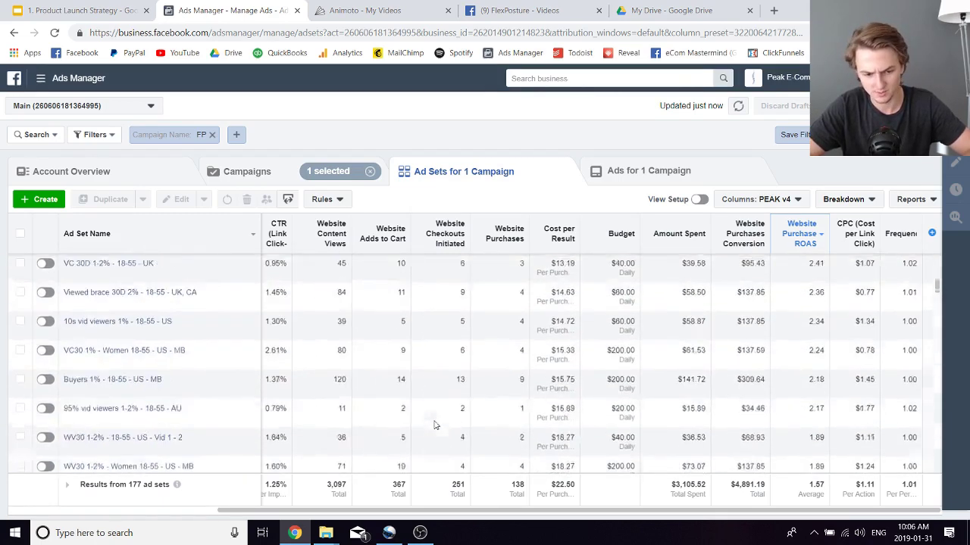
{"action": "scroll", "coordinate": [434, 425], "scroll_direction": "down", "scroll_amount": 10}
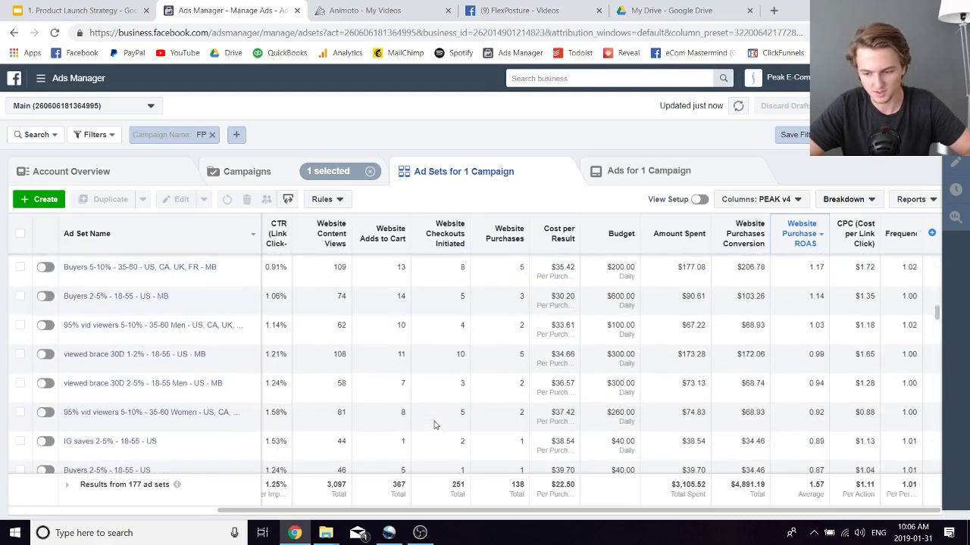
Examine the July 25 ad sets with a ROAS around 1, then return to the highest-ROAS ad sets
{"action": "scroll", "coordinate": [434, 425], "scroll_direction": "down", "scroll_amount": 3}
{"action": "scroll", "coordinate": [434, 425], "scroll_direction": "up", "scroll_amount": 5}
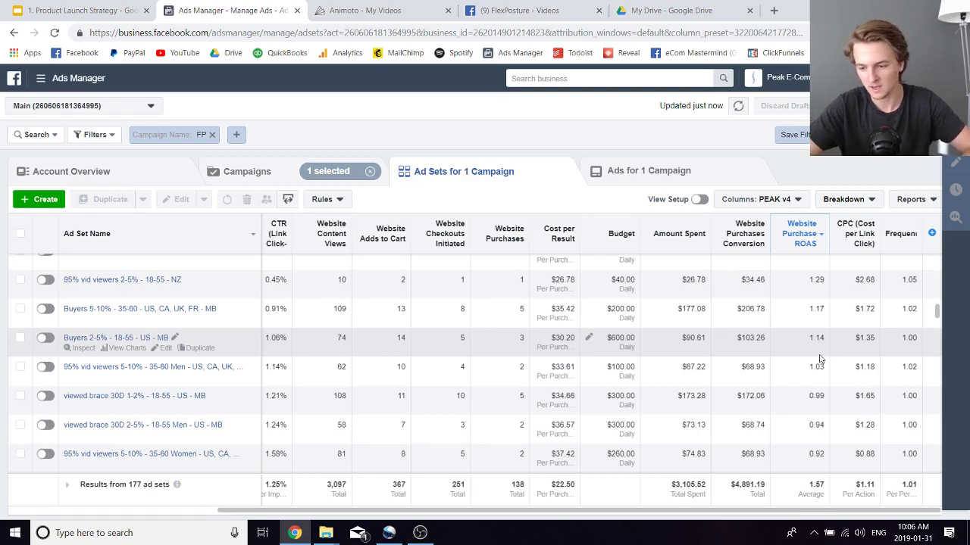
{"action": "scroll", "coordinate": [820, 358], "scroll_direction": "up", "scroll_amount": 10}
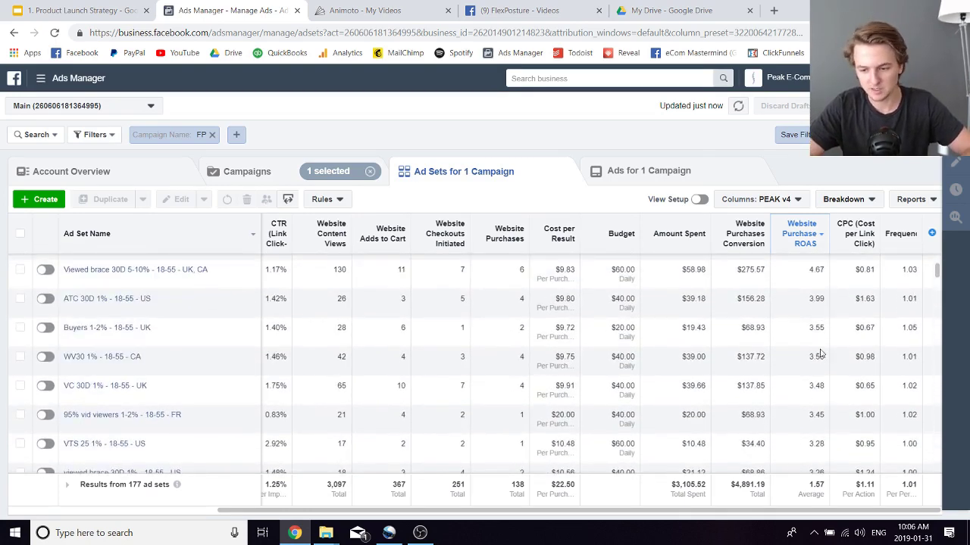
{"action": "scroll", "coordinate": [821, 354], "scroll_direction": "up", "scroll_amount": 5}
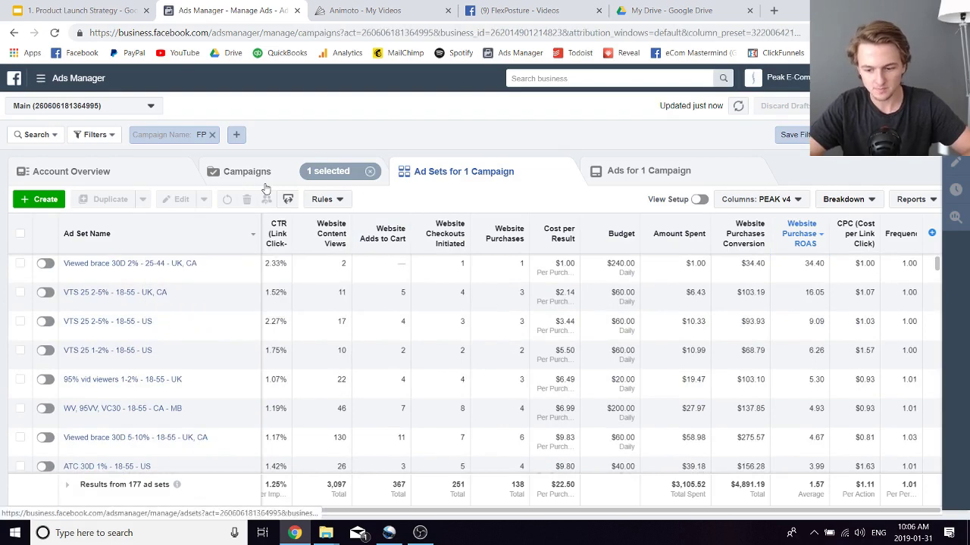
Return to the campaigns list, set the reporting date to July 26, 2018 and sort the campaigns by amount spent
{"action": "left_click", "coordinate": [253, 174]}
{"action": "left_click", "coordinate": [871, 134]}
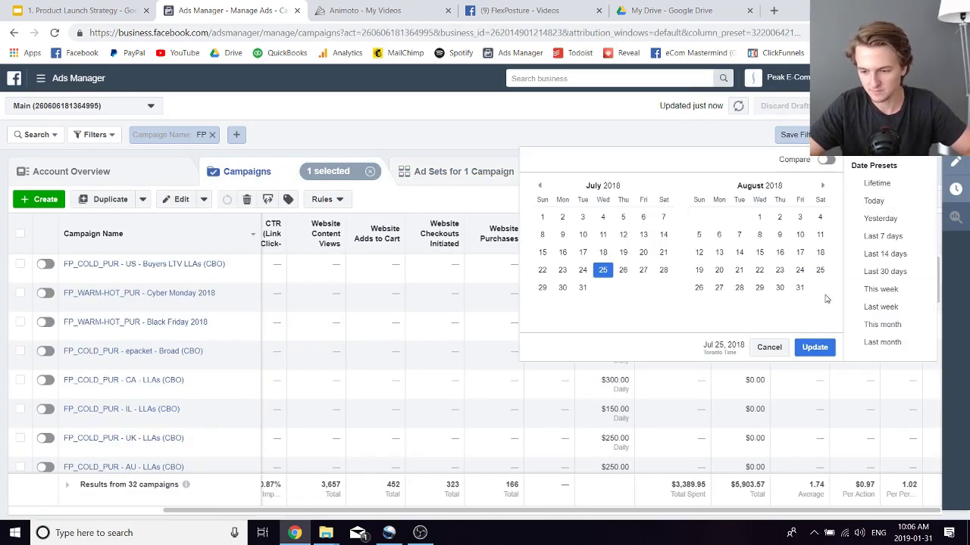
{"action": "left_click", "coordinate": [623, 269]}
{"action": "left_click", "coordinate": [820, 348]}
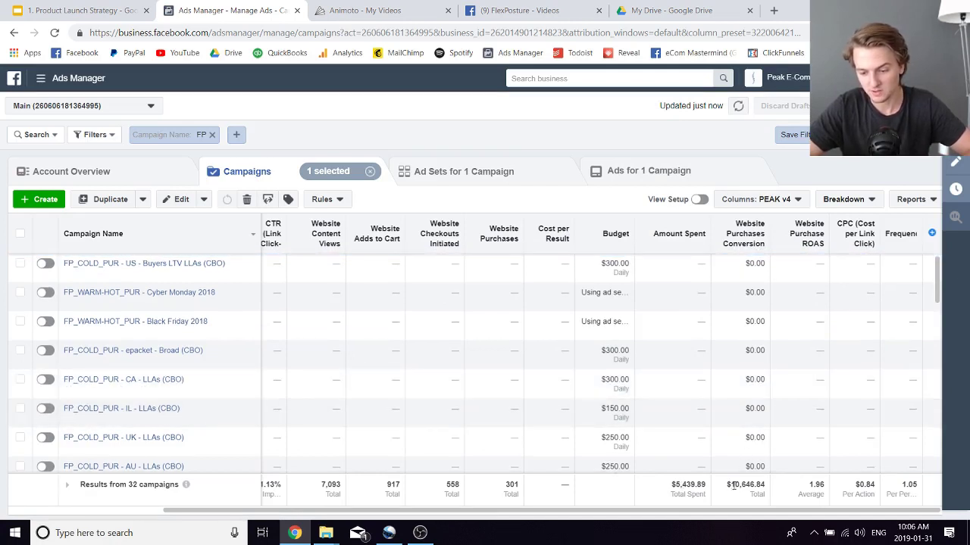
{"action": "scroll", "coordinate": [532, 318], "scroll_direction": "left", "scroll_amount": 3}
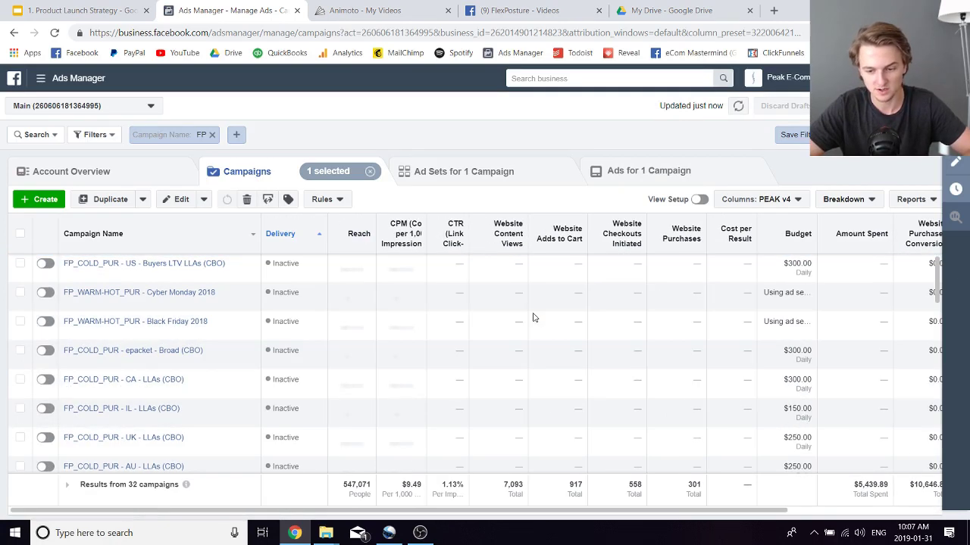
{"action": "scroll", "coordinate": [812, 277], "scroll_direction": "right", "scroll_amount": 3}
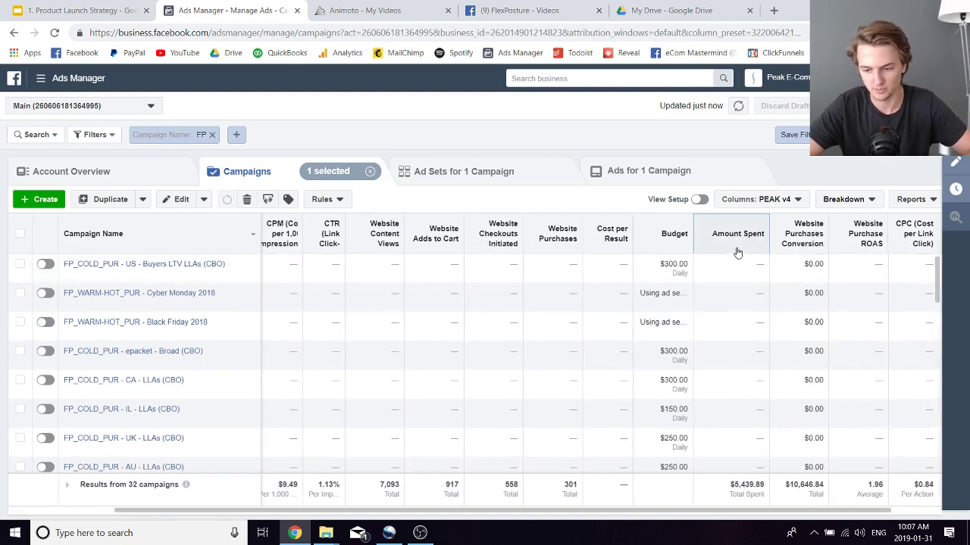
{"action": "left_click", "coordinate": [737, 252]}
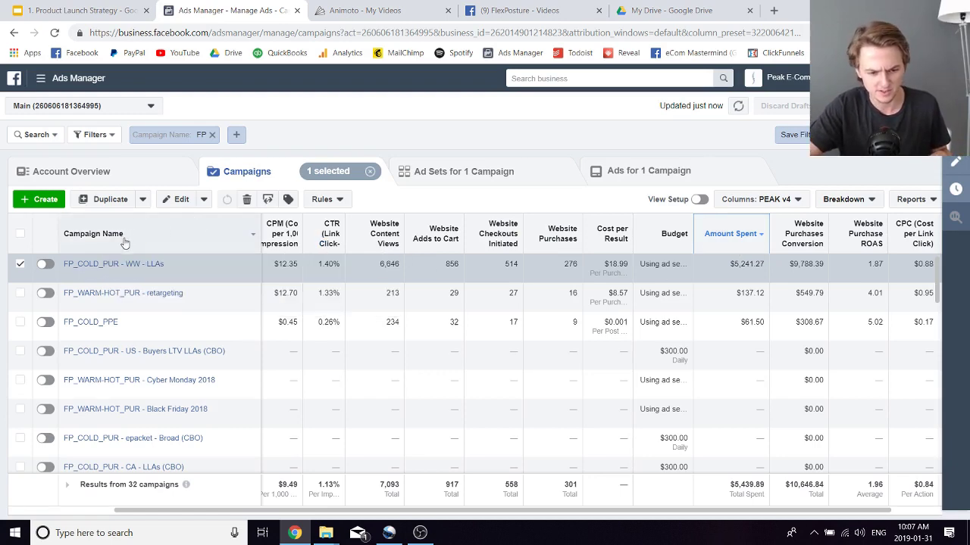
Open the FP_COLD_PUR - WW - LLAs ad sets, sort them by amount spent and examine the highest spenders' budgets and results
{"action": "left_click", "coordinate": [87, 264]}
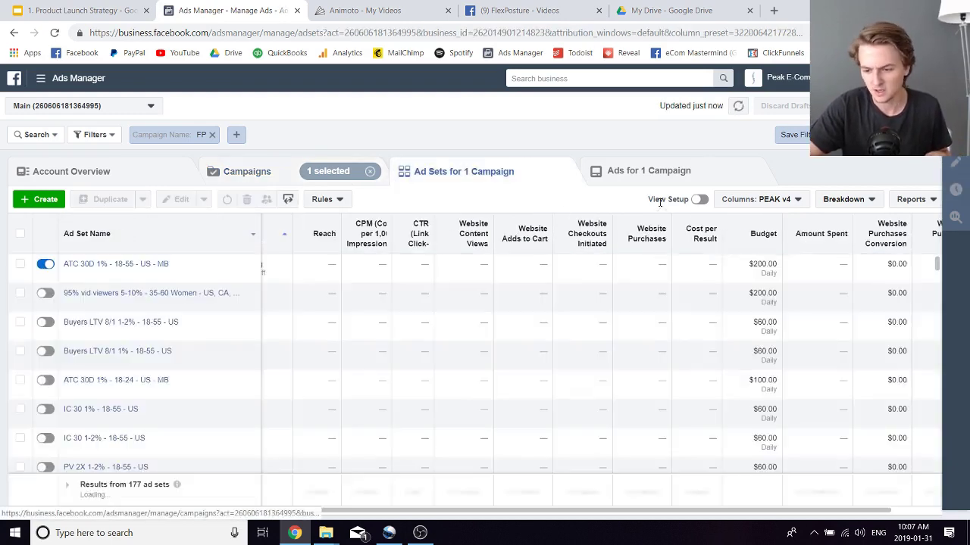
{"action": "left_click", "coordinate": [821, 234]}
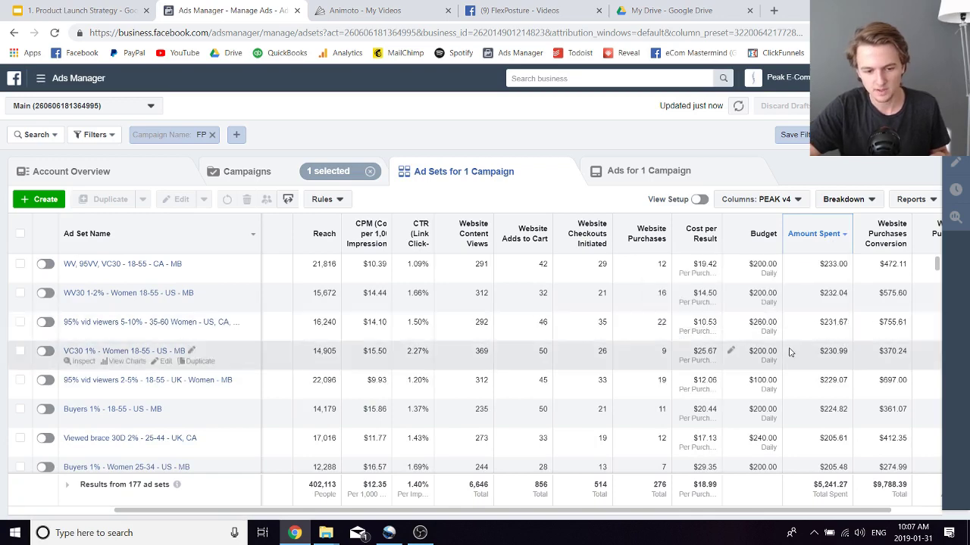
{"action": "scroll", "coordinate": [790, 351], "scroll_direction": "right", "scroll_amount": 3}
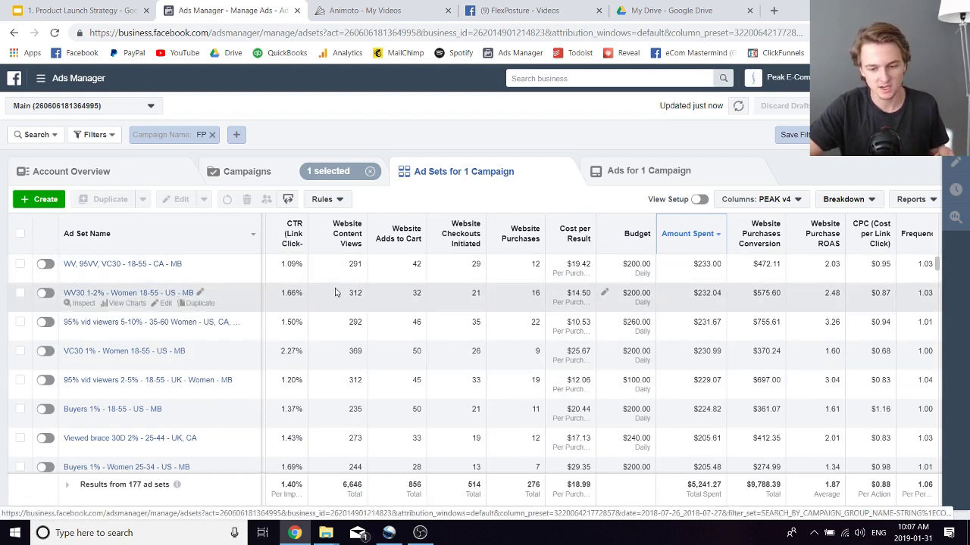
{"action": "left_click", "coordinate": [689, 303]}
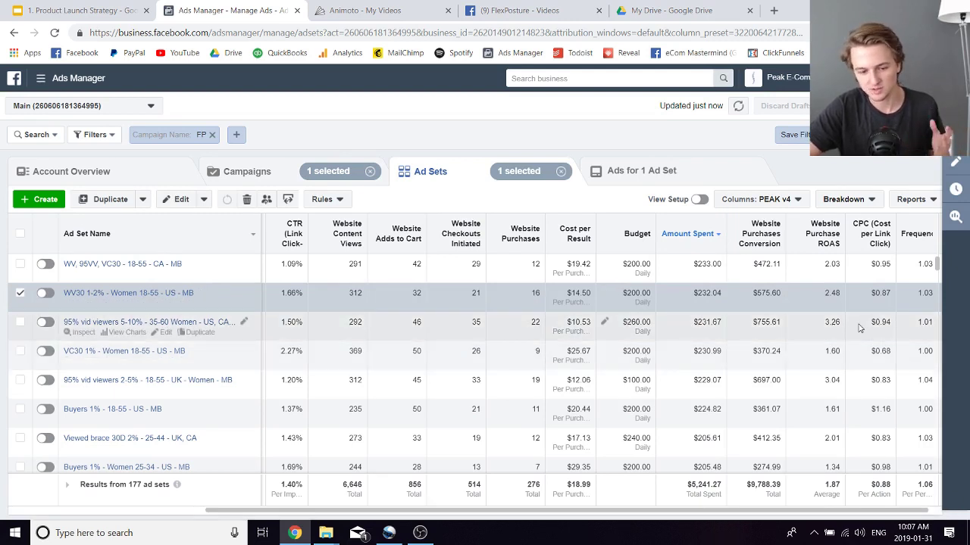
Sort the July 26 ad sets by website purchase ROAS and compare the best performers with those further down
{"action": "left_click", "coordinate": [822, 235]}
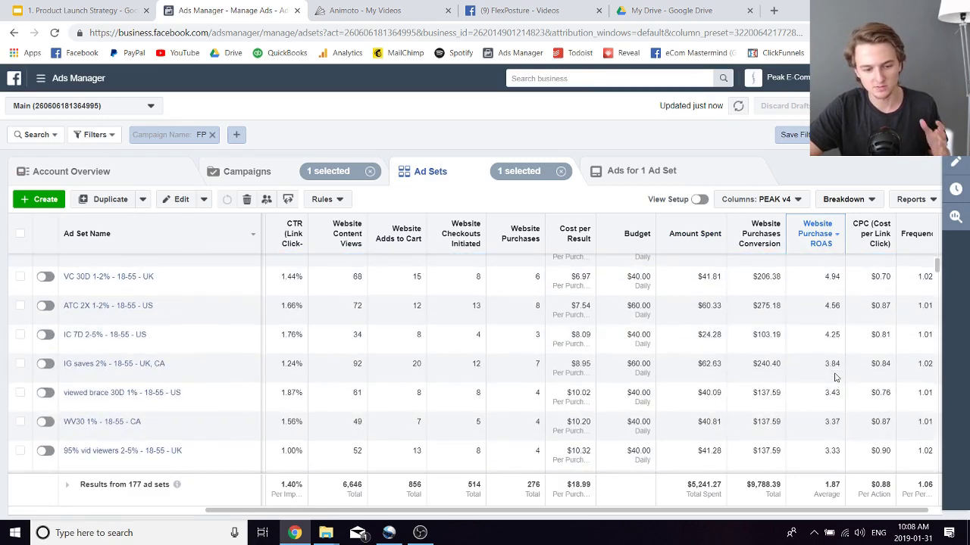
{"action": "scroll", "coordinate": [797, 402], "scroll_direction": "down", "scroll_amount": 3}
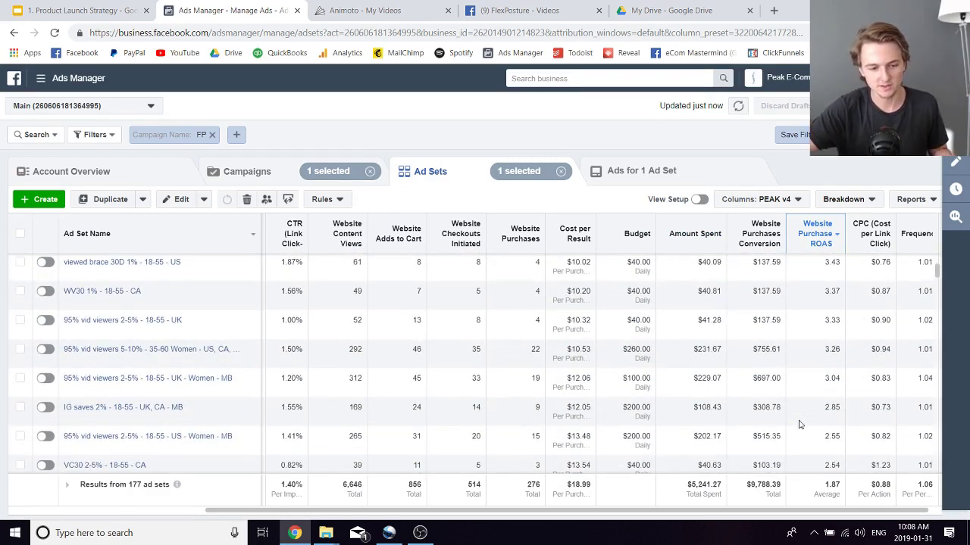
{"action": "scroll", "coordinate": [799, 425], "scroll_direction": "up", "scroll_amount": 3}
{"action": "scroll", "coordinate": [798, 425], "scroll_direction": "down", "scroll_amount": 5}
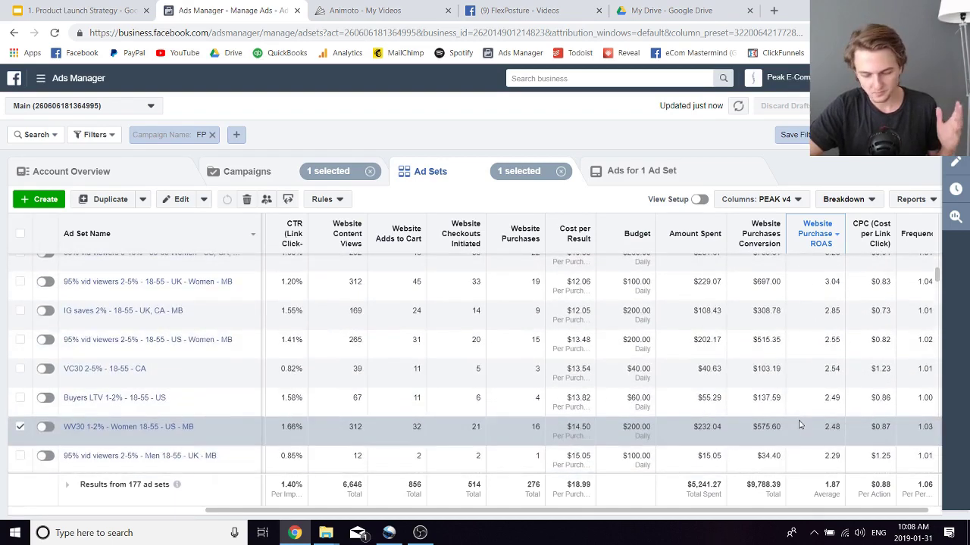
{"action": "scroll", "coordinate": [798, 425], "scroll_direction": "down", "scroll_amount": 1}
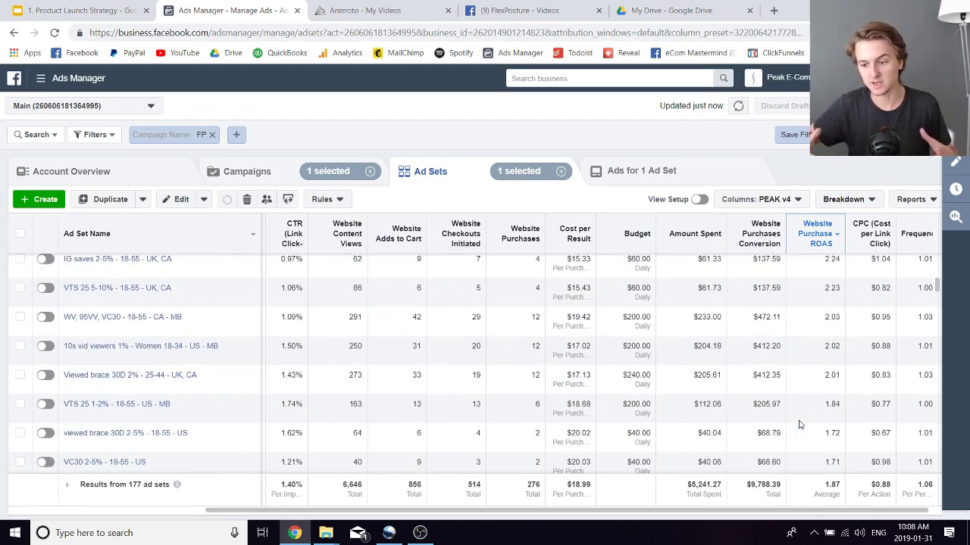
{"action": "scroll", "coordinate": [798, 425], "scroll_direction": "up", "scroll_amount": 1}
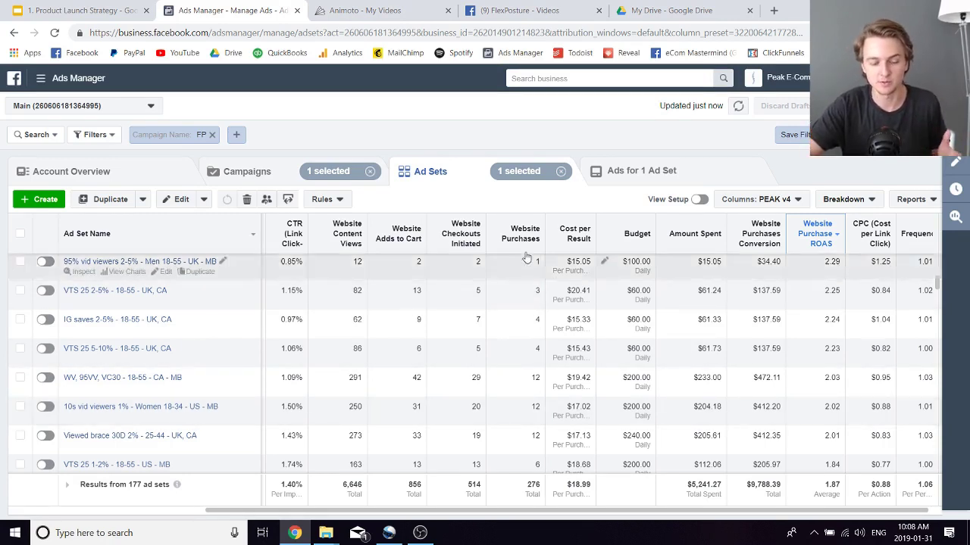
Go back to the campaigns list, check the July 26 total spend and sort the campaigns by amount spent
{"action": "left_click", "coordinate": [263, 177]}
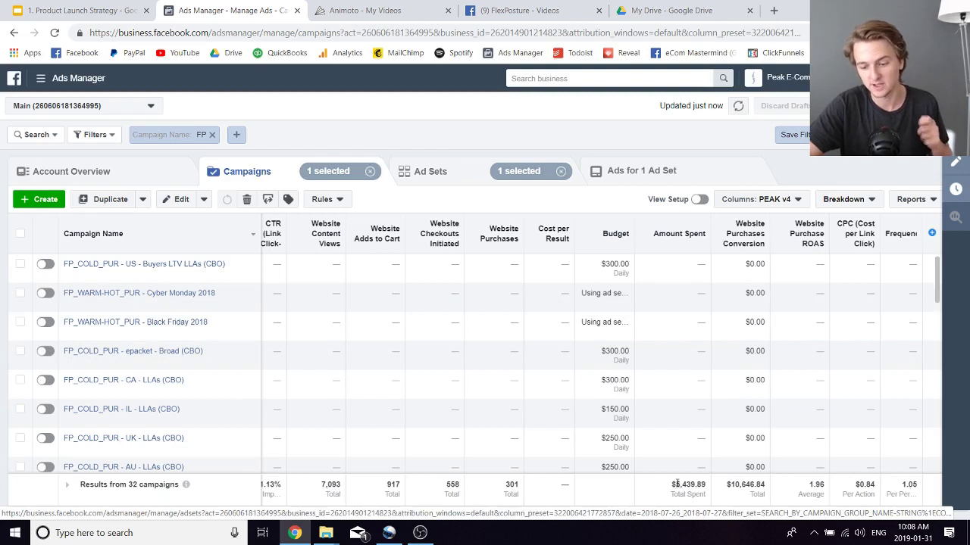
{"action": "left_click_drag", "start_coordinate": [676, 484], "coordinate": [706, 495]}
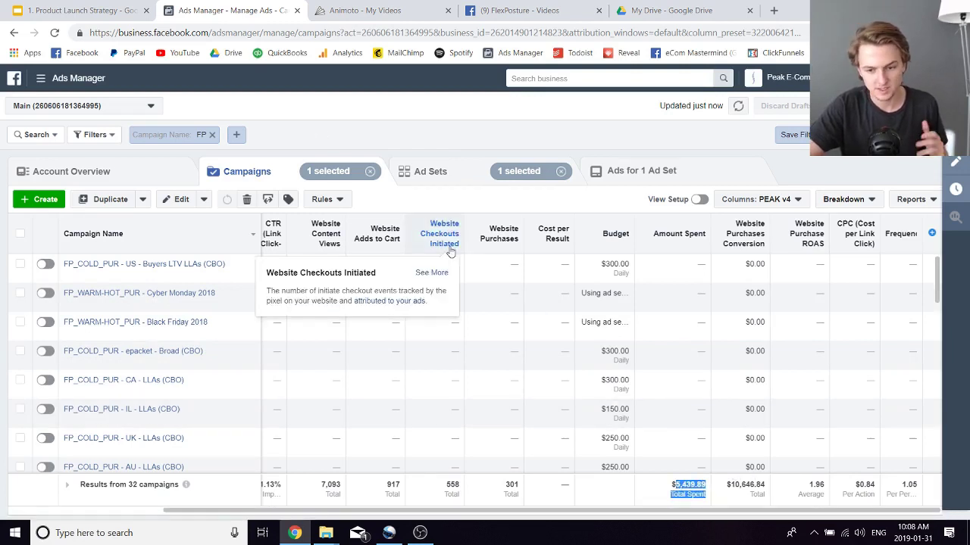
{"action": "mouse_move", "coordinate": [691, 240]}
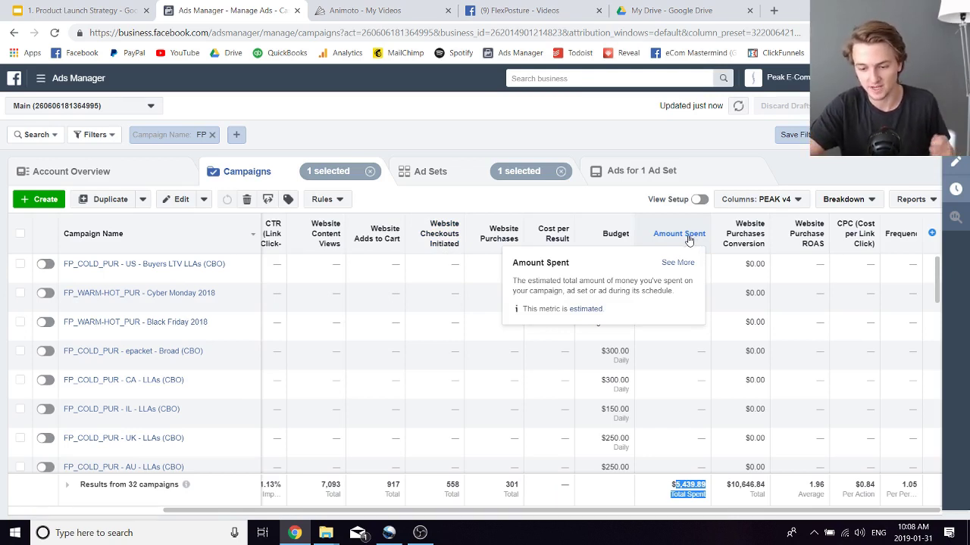
{"action": "left_click", "coordinate": [682, 237]}
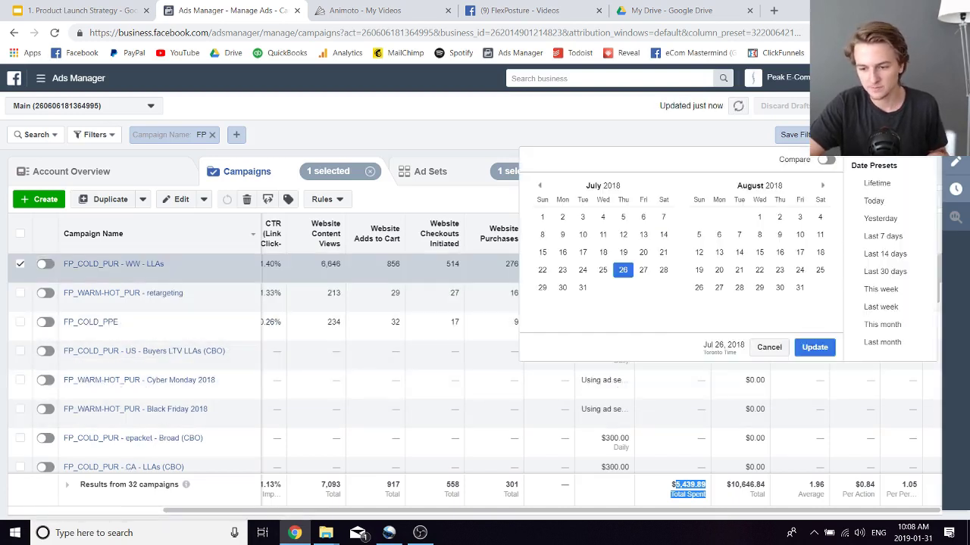
Set the date range to July 21–31, 2018 and examine the campaigns' total spend and average ROAS
{"action": "left_click", "coordinate": [665, 256]}
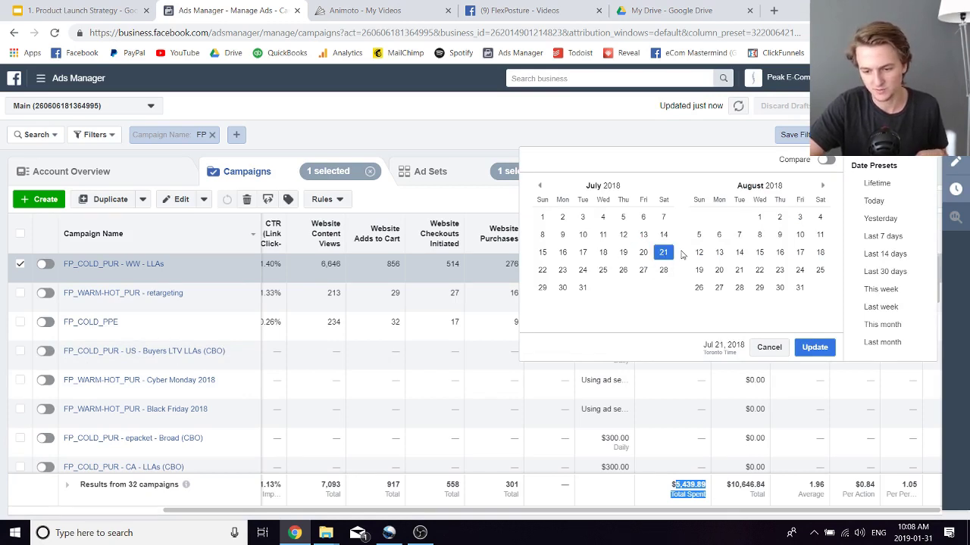
{"action": "left_click", "coordinate": [582, 288]}
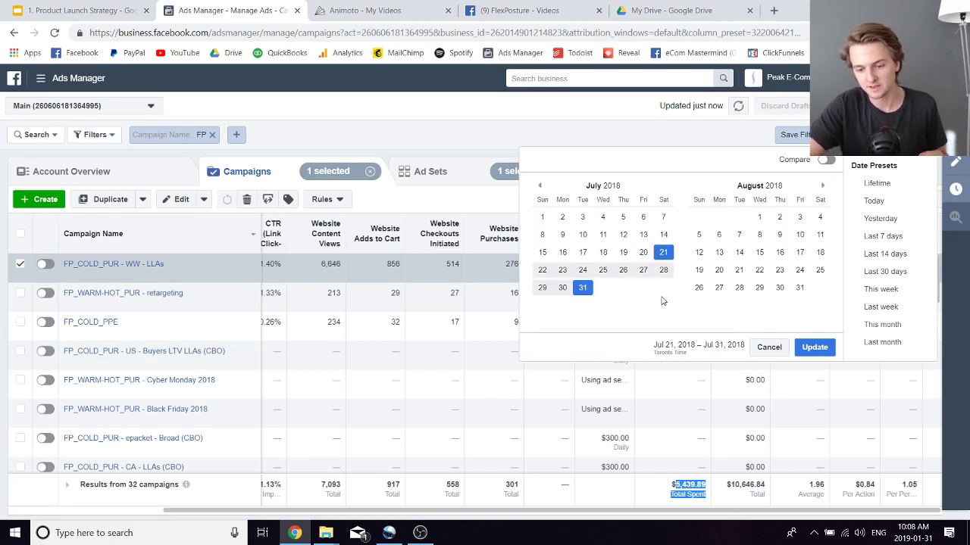
{"action": "left_click", "coordinate": [814, 349]}
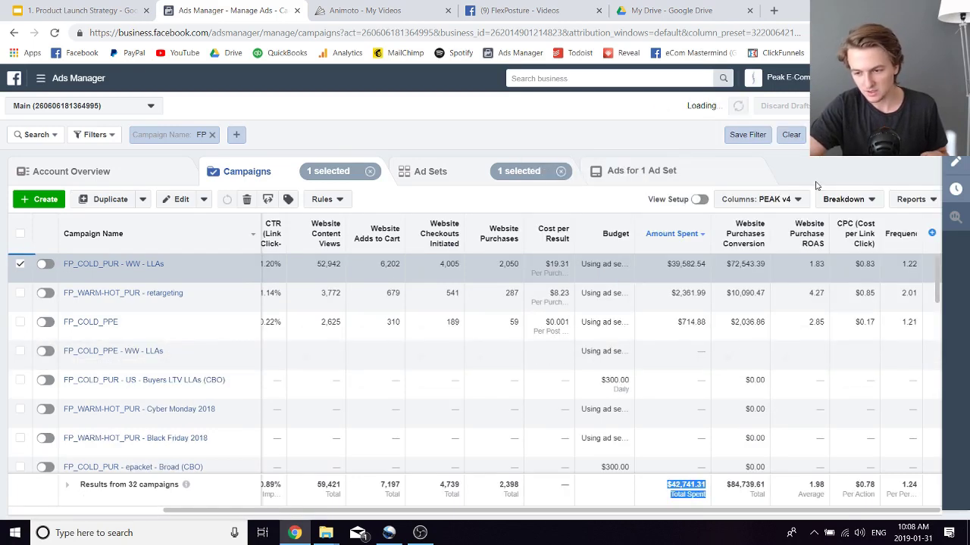
{"action": "left_click", "coordinate": [688, 452]}
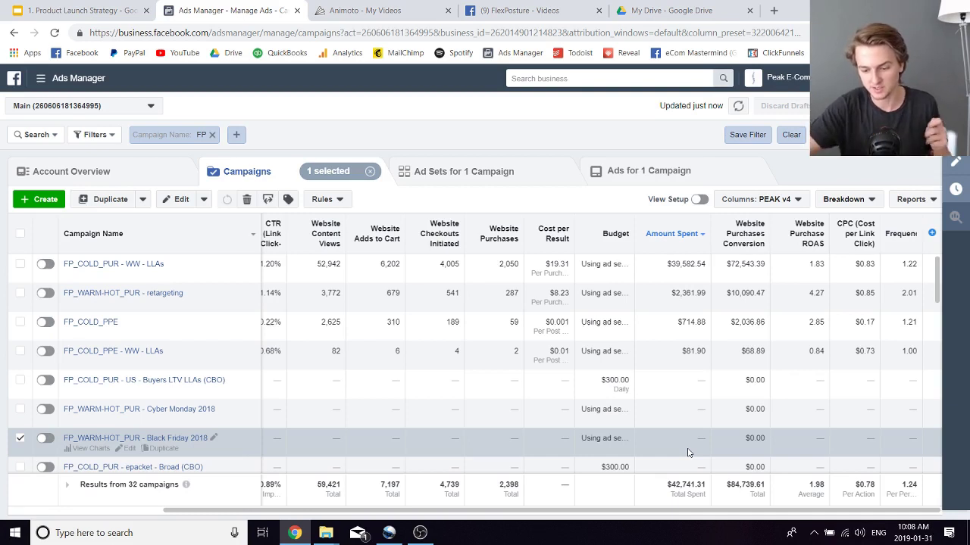
{"action": "double_click", "coordinate": [702, 438]}
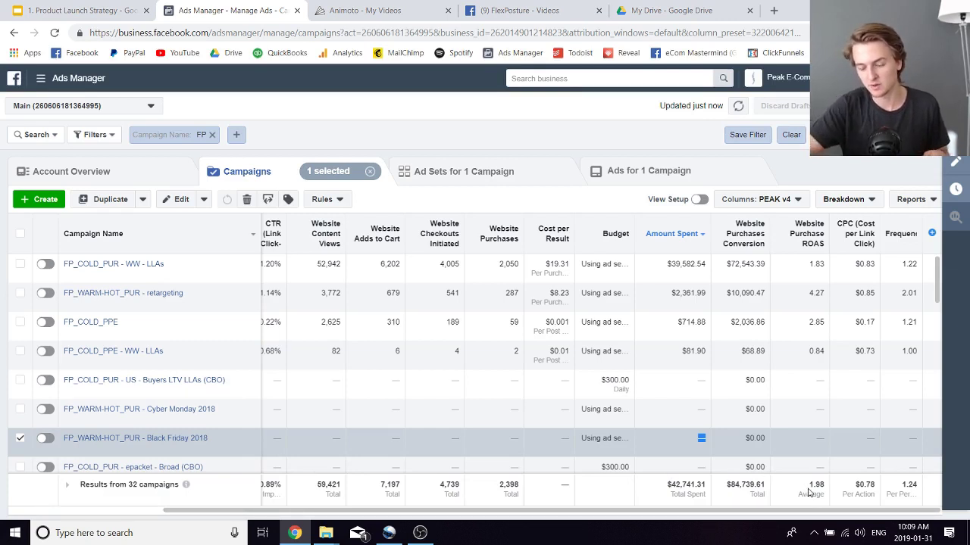
{"action": "left_click_drag", "start_coordinate": [807, 487], "coordinate": [826, 490]}
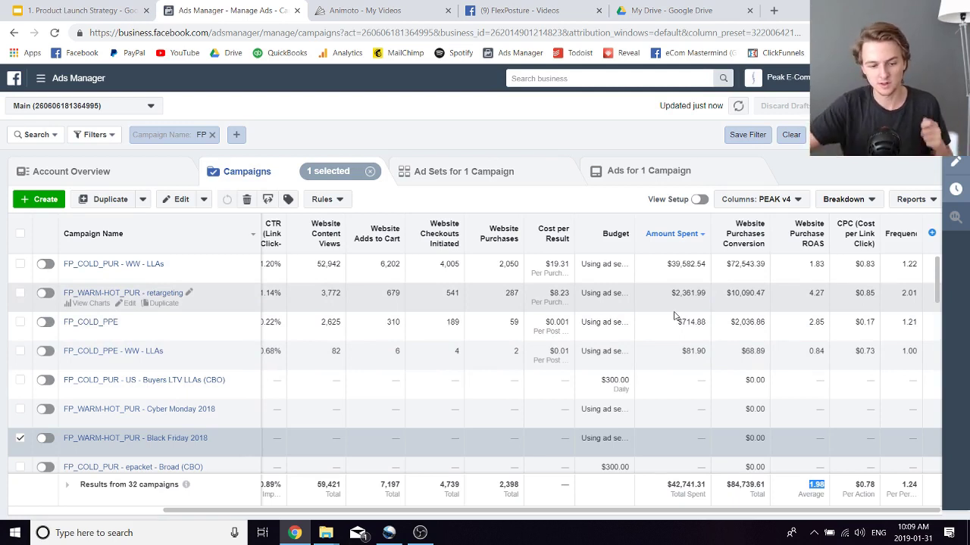
Review the FP_COLD_PUR - WW - LLAs ad sets for July 21–31, sorted by amount spent, and return to the campaigns list
{"action": "left_click", "coordinate": [114, 265]}
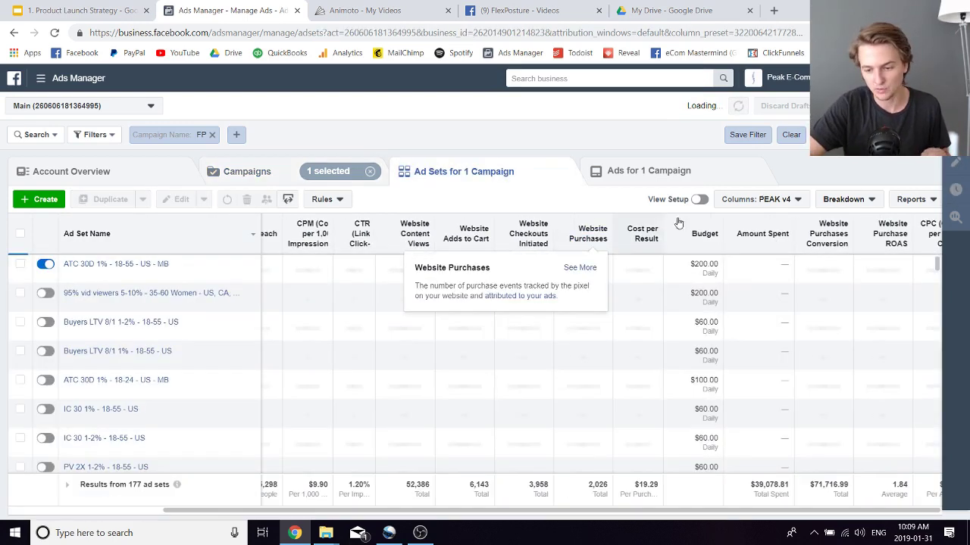
{"action": "left_click", "coordinate": [761, 234]}
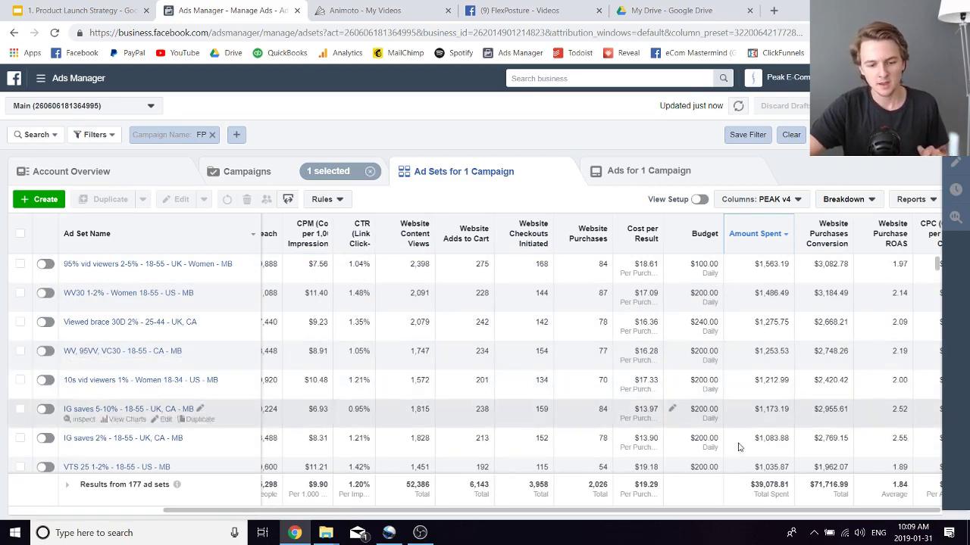
{"action": "left_click", "coordinate": [244, 171]}
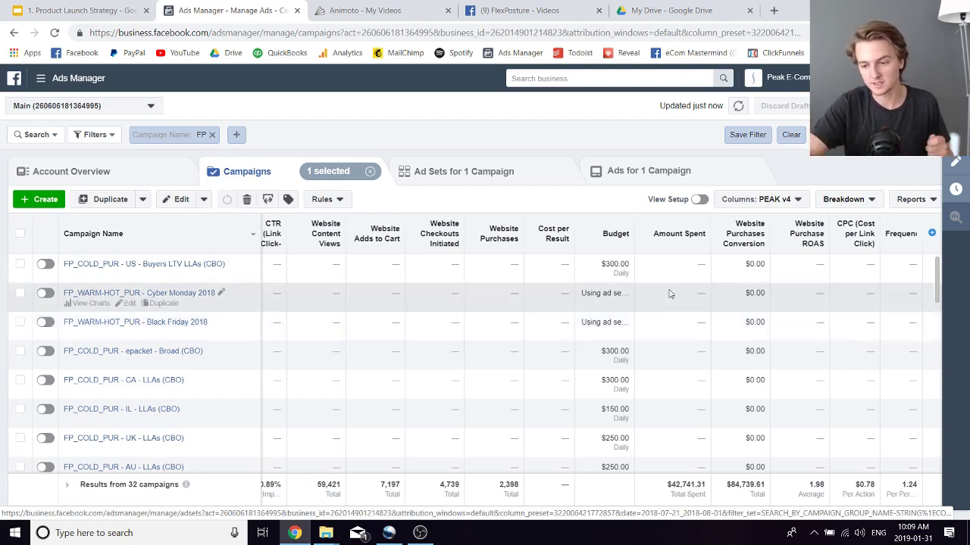
Switch to the Product Launch Strategy presentation and advance to the PPE slide
{"action": "left_click", "coordinate": [894, 105]}
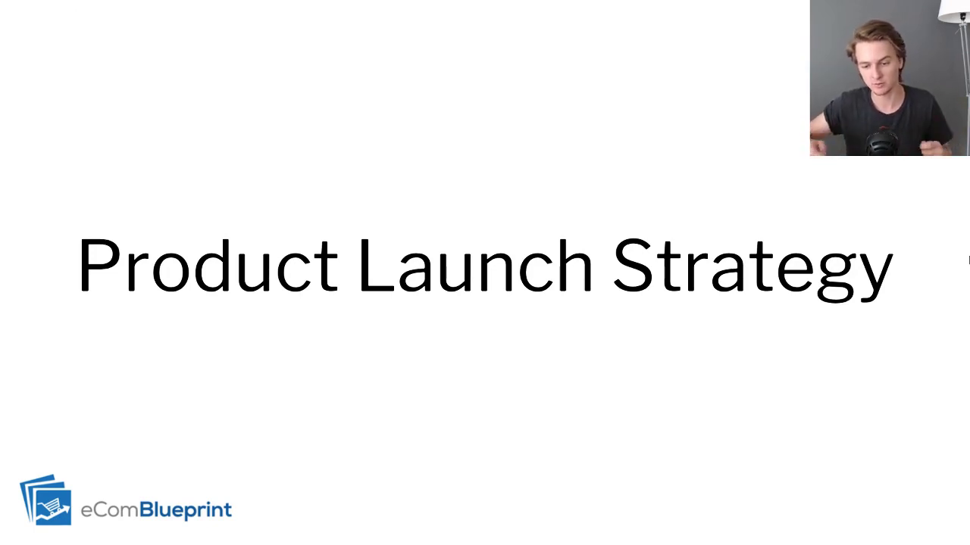
{"action": "key", "text": "Right"}
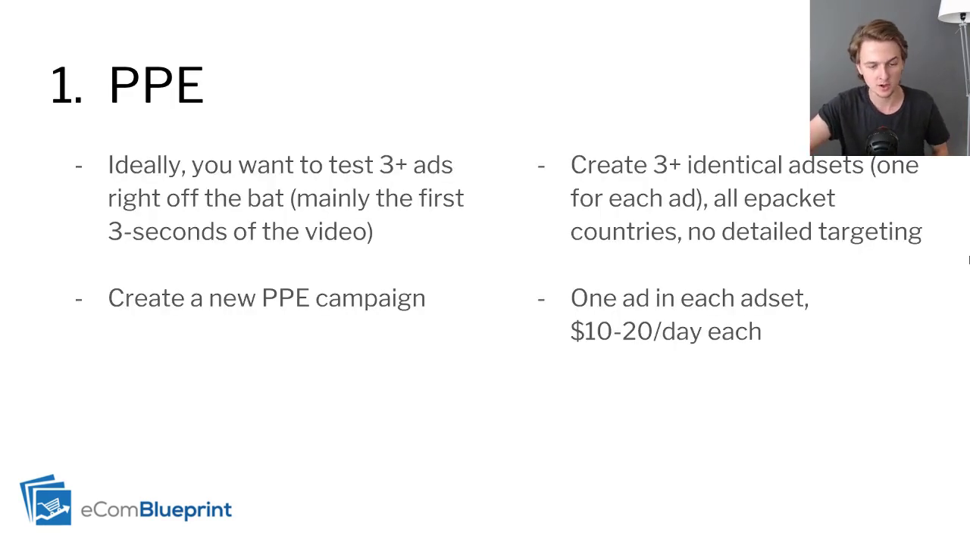